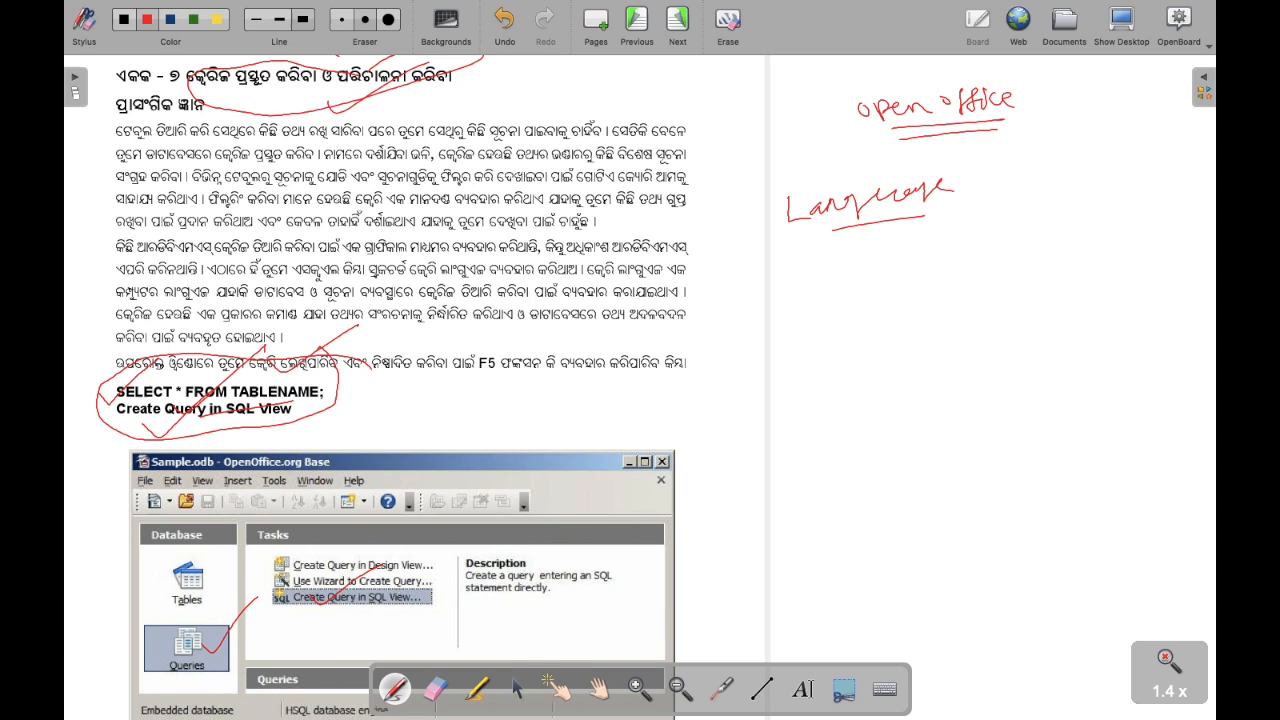
- Circle the Tasks list in red and underline the Odia phrase and paragraph
mouse_move(308, 446)
left_mouse_down()
mouse_move(200, 478)
mouse_move(322, 556)
mouse_move(276, 562)
left_mouse_up()
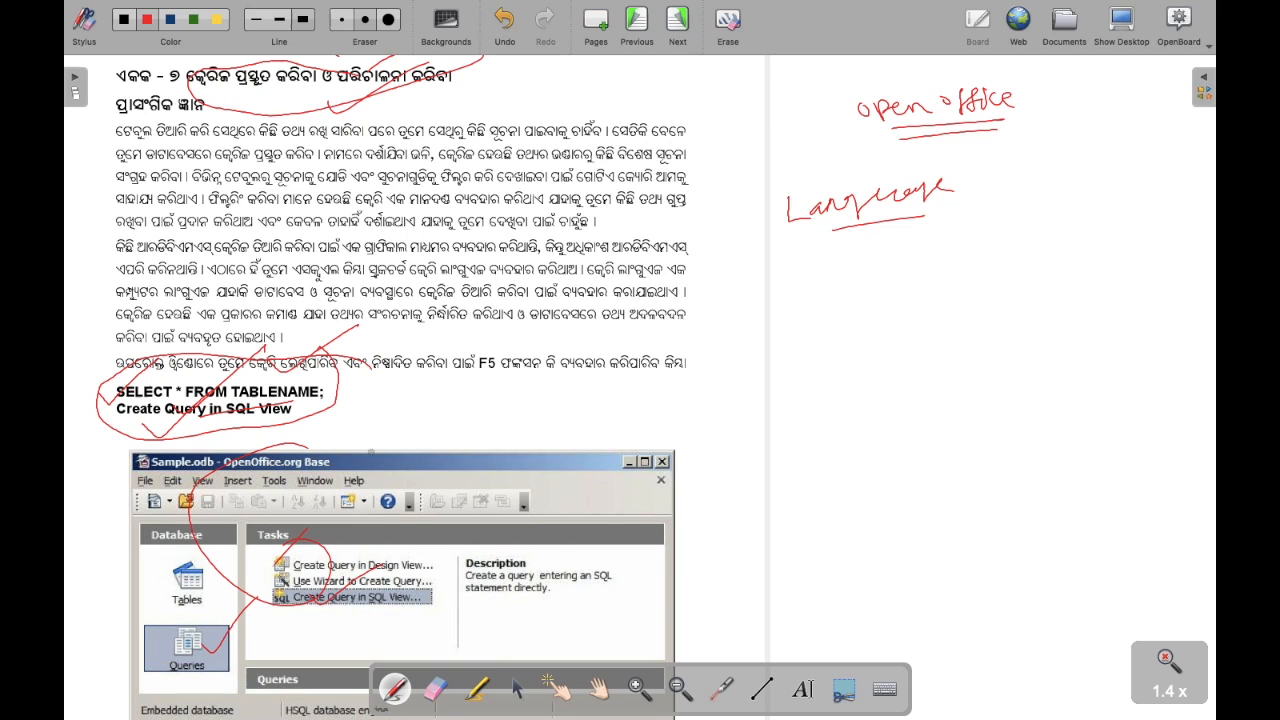
left_click_drag(518, 377, 650, 347)
left_click_drag(500, 393, 697, 290)
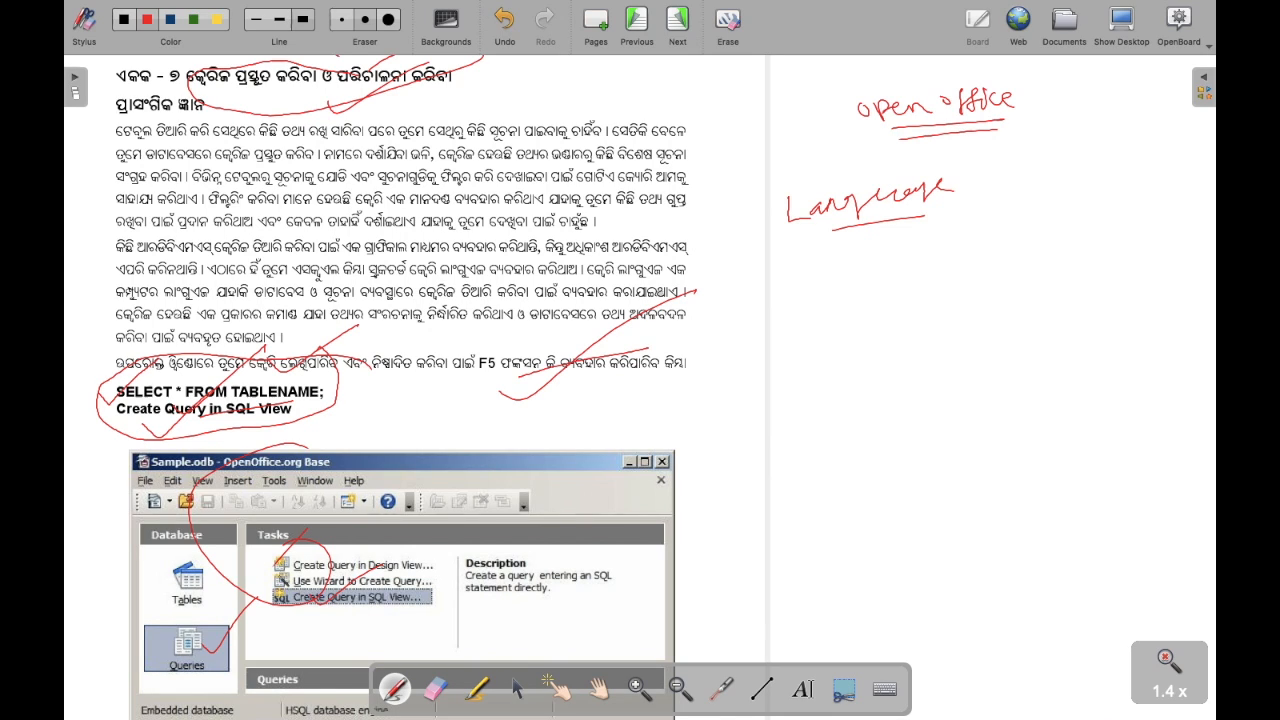
- Handwrite notes about language, Windows and OP on the right whiteboard area
mouse_move(857, 330)
left_mouse_down()
mouse_move(894, 330)
mouse_move(968, 297)
mouse_move(982, 318)
left_mouse_up()
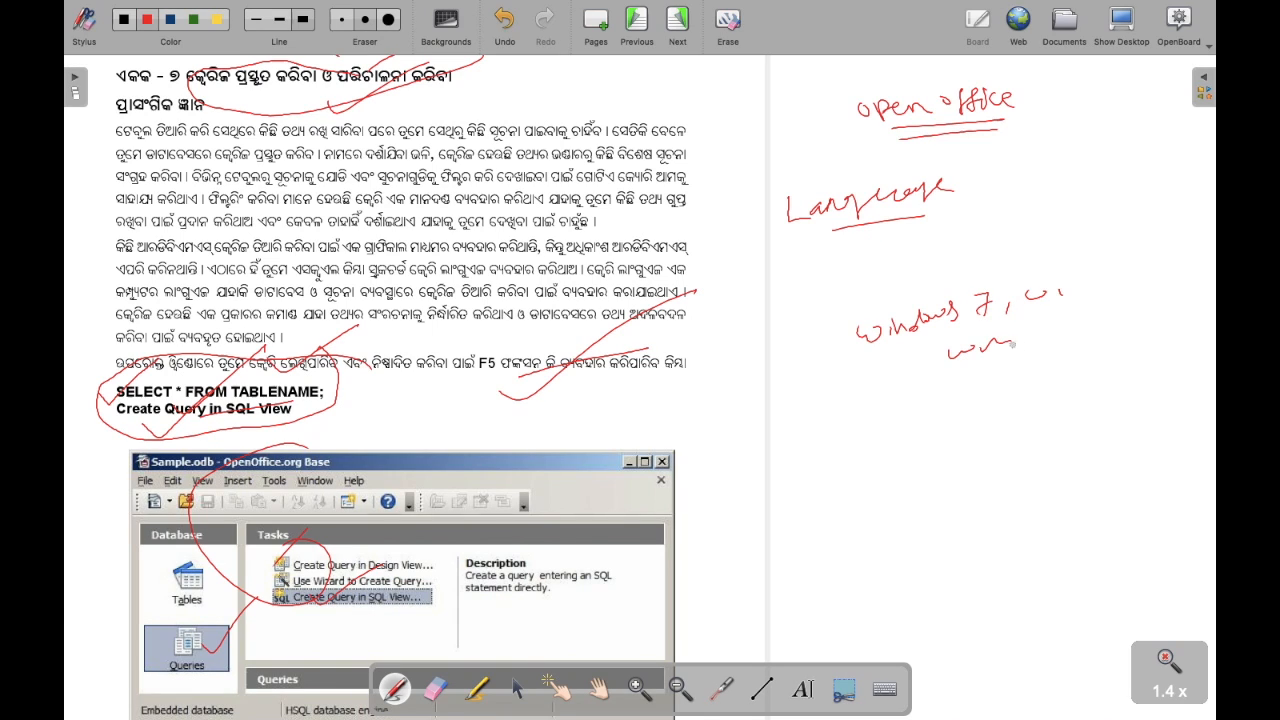
mouse_move(1049, 329)
left_mouse_down()
mouse_move(1053, 345)
mouse_move(1106, 333)
left_mouse_up()
left_click_drag(1016, 368, 1066, 392)
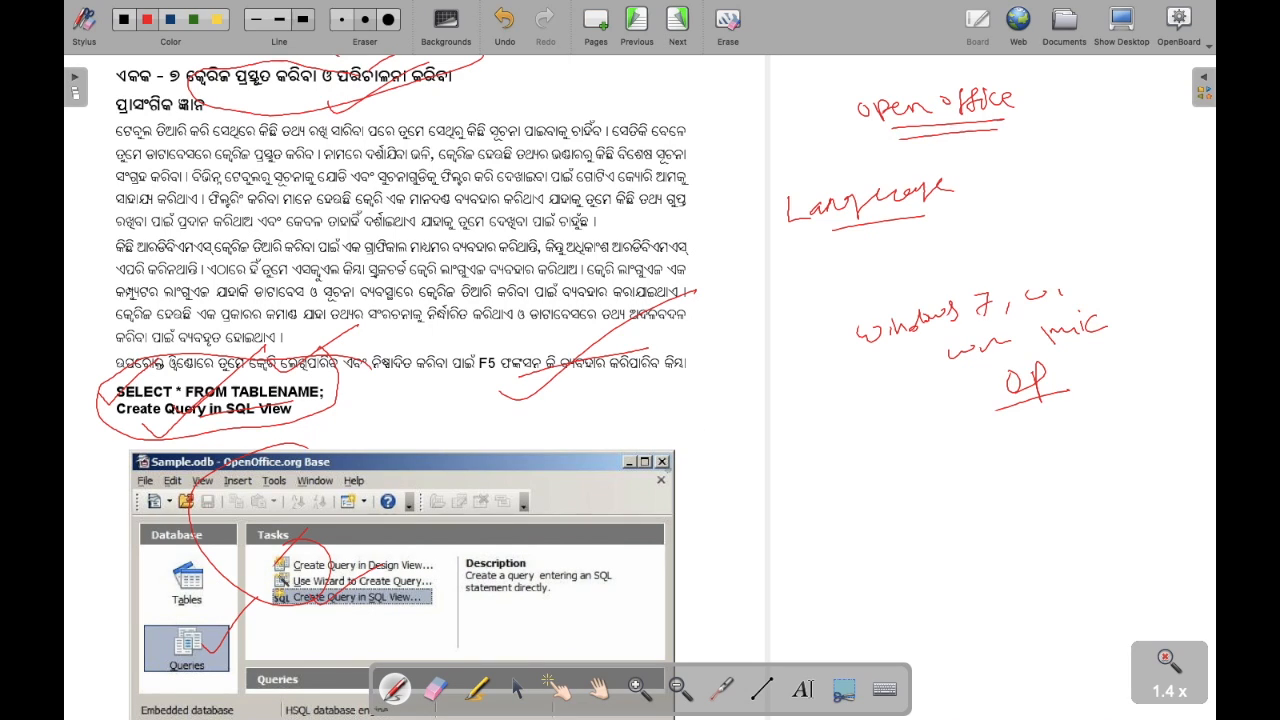
- Circle the F5 mention in red and mark the nearby words and notes
mouse_move(500, 352)
left_mouse_down()
mouse_move(470, 350)
mouse_move(498, 372)
left_mouse_up()
left_click_drag(808, 287, 814, 311)
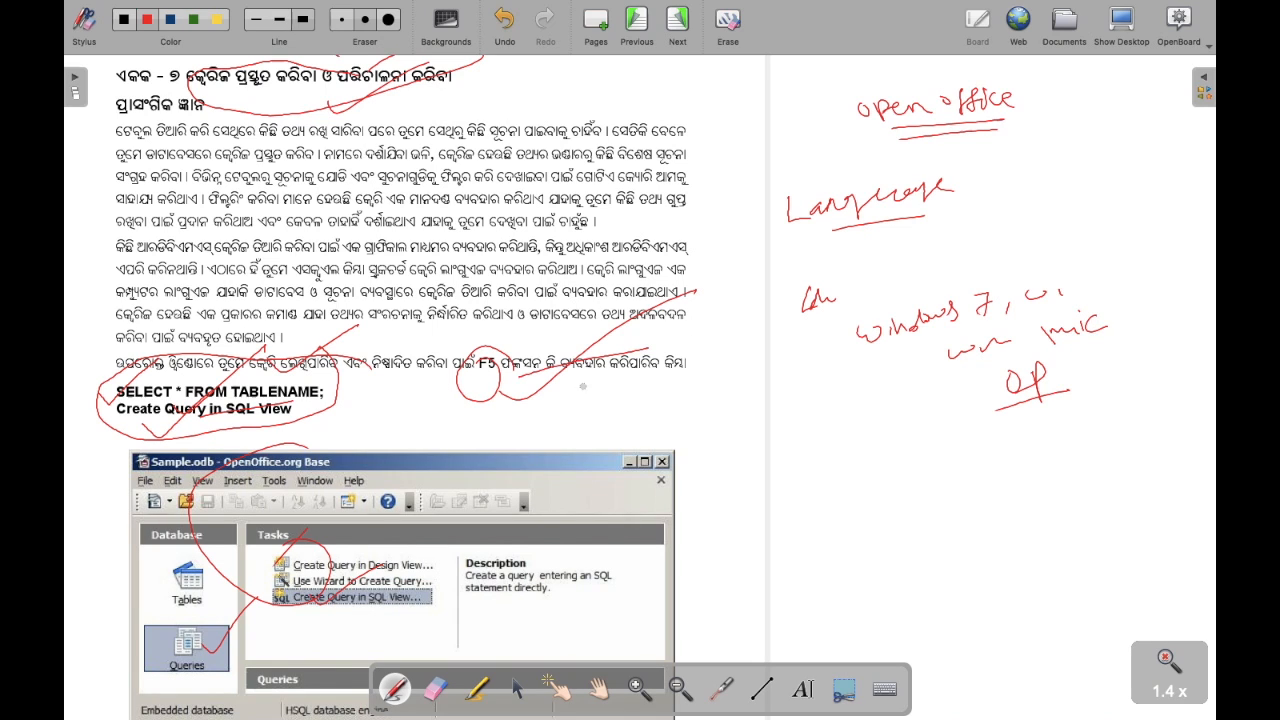
left_click_drag(514, 372, 580, 336)
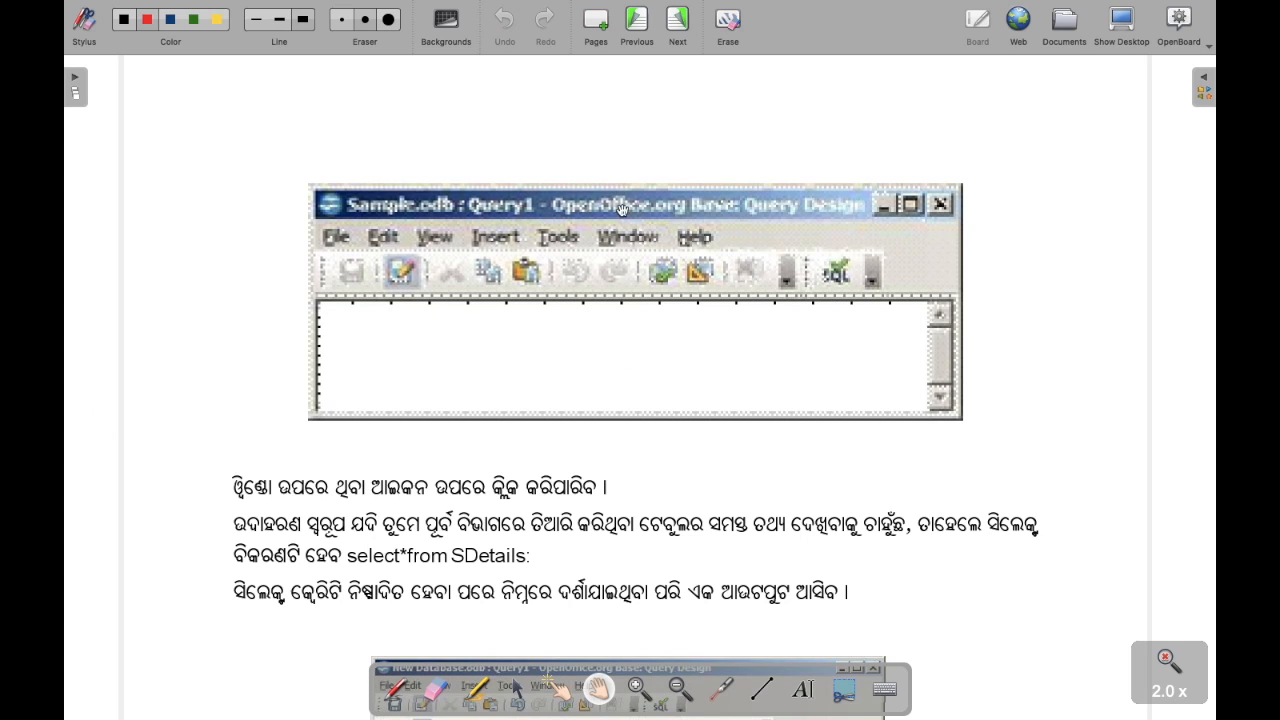
- Pan page 229 to show the SDetails results and the Color='Blue' select example
left_click_drag(700, 381, 634, 183)
left_click_drag(621, 411, 545, 368)
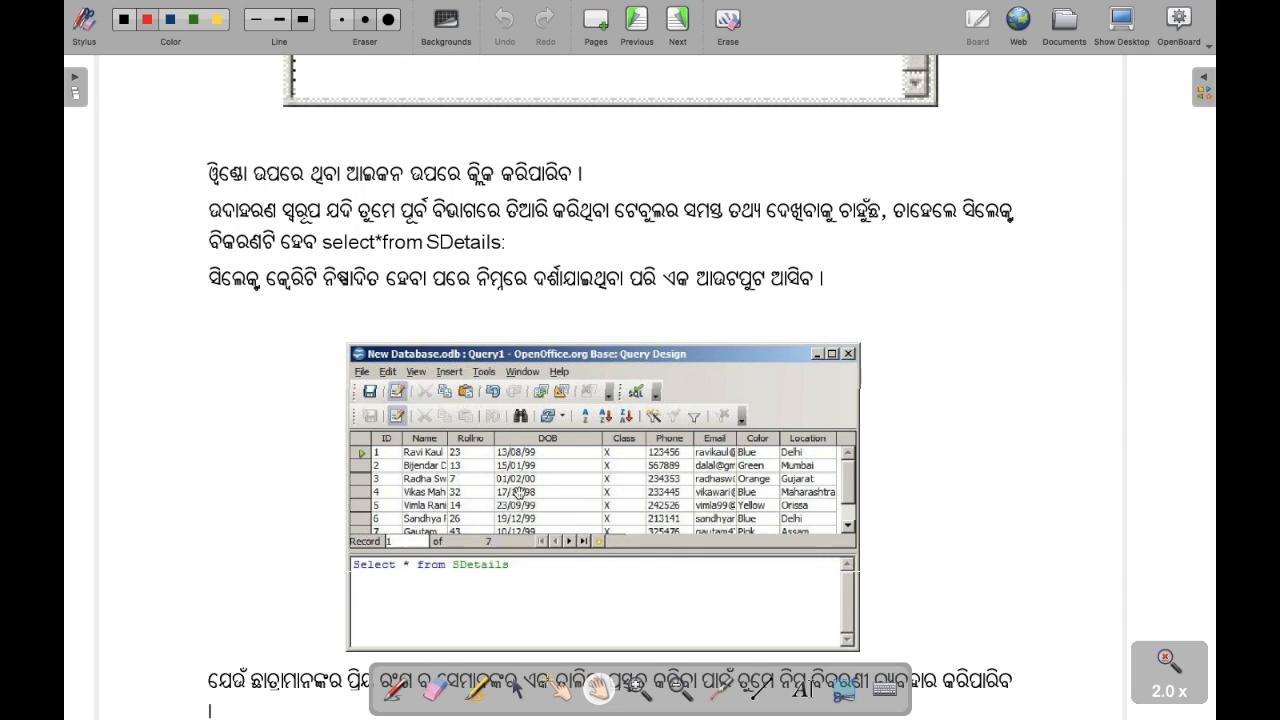
left_click_drag(514, 492, 535, 352)
left_click_drag(532, 526, 545, 423)
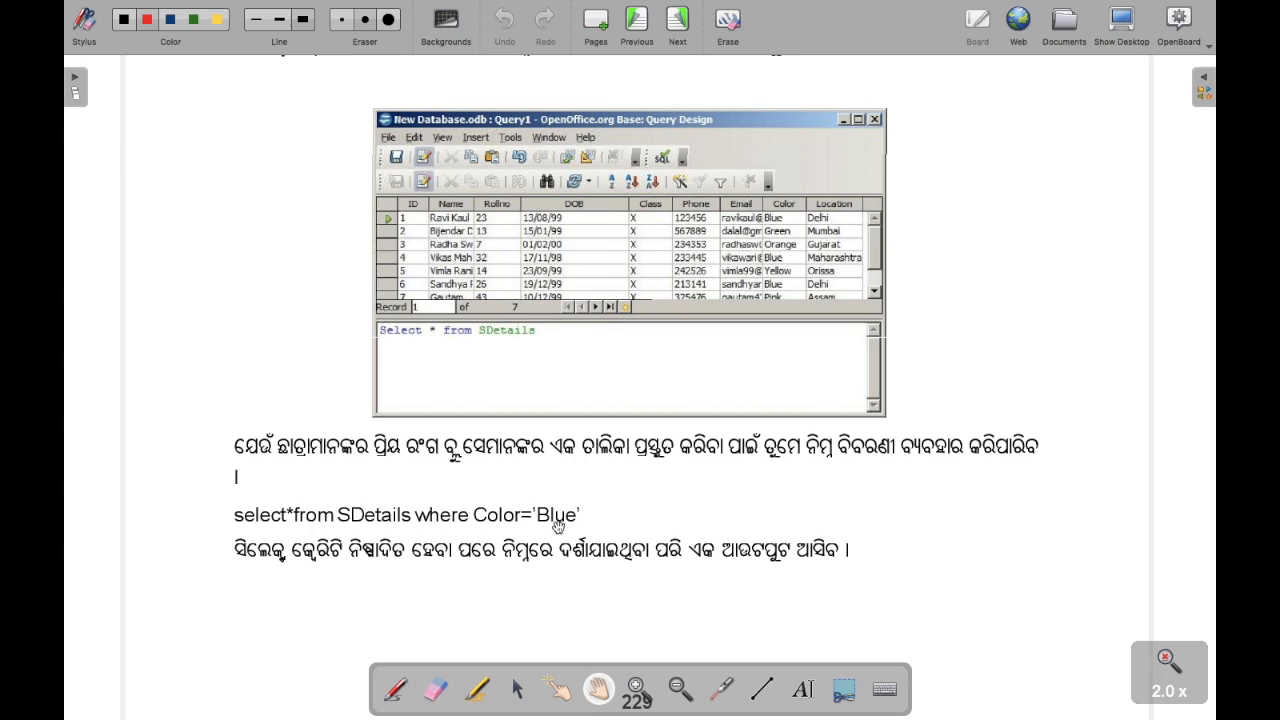
left_click_drag(562, 523, 562, 515)
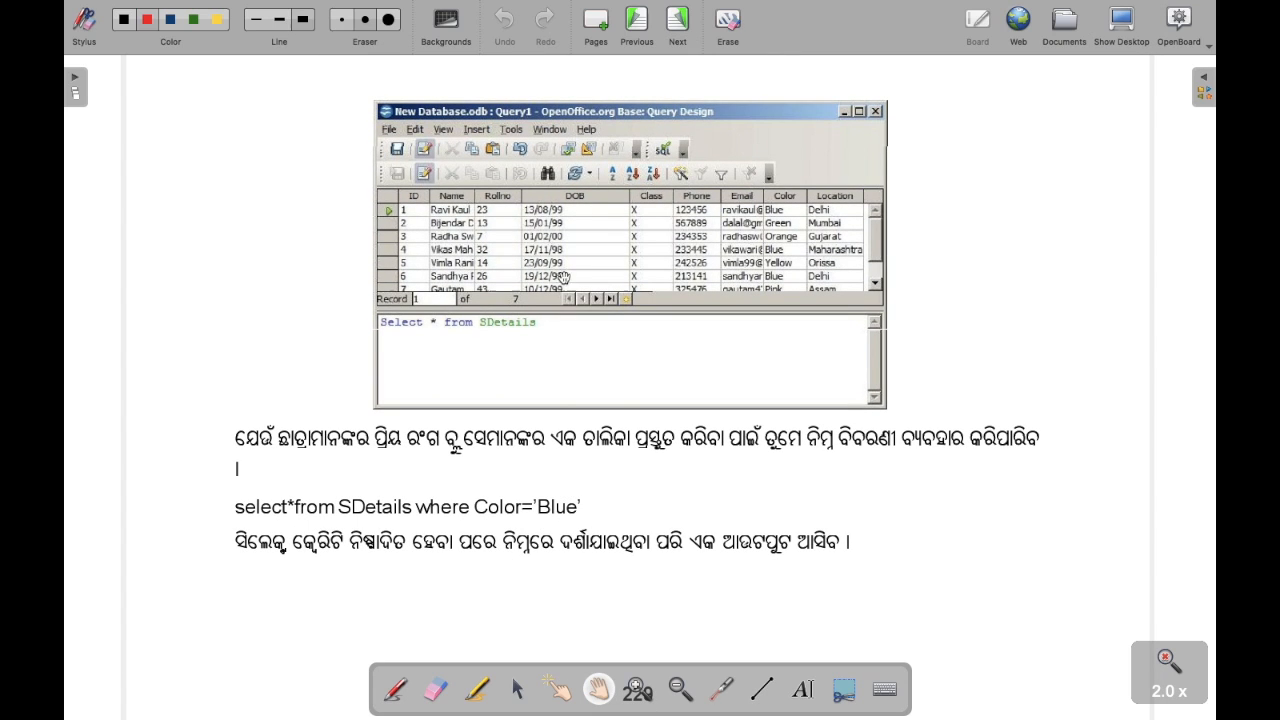
left_click_drag(575, 442, 595, 348)
left_click_drag(555, 402, 569, 254)
left_click_drag(583, 474, 589, 602)
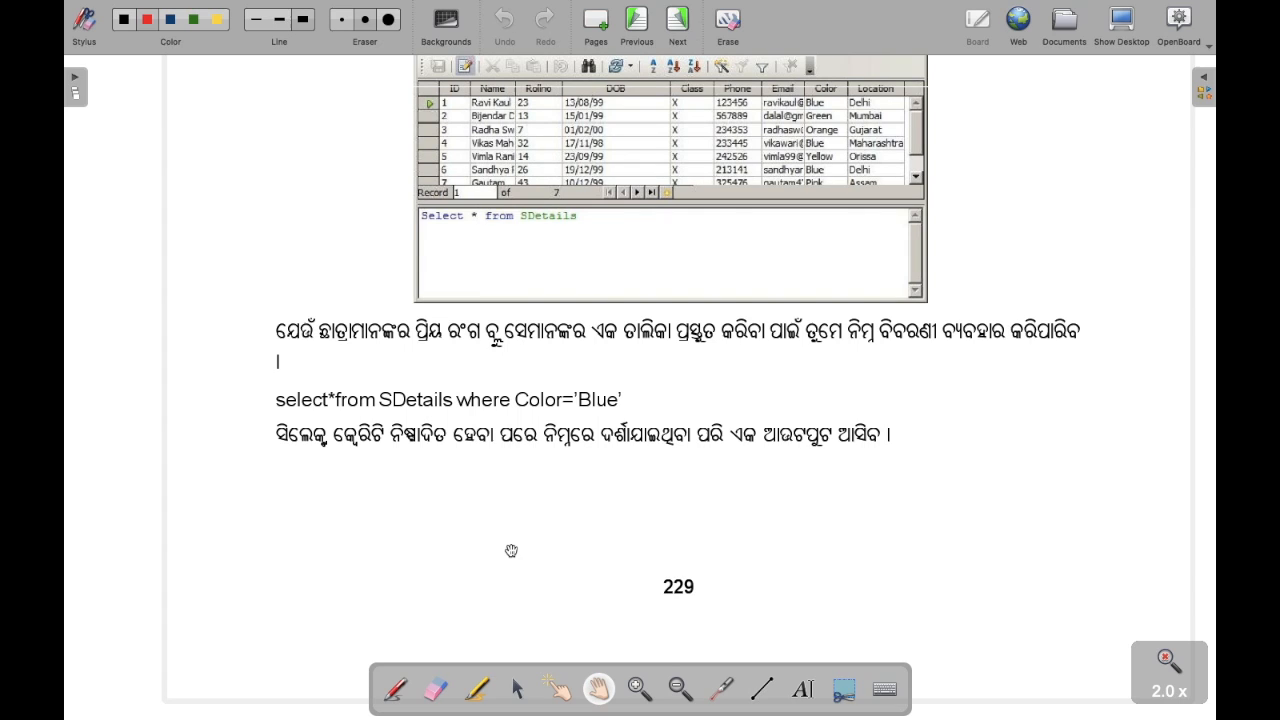
- With the red Stylus pen, underline select*from SDetails in the example query
left_click(394, 690)
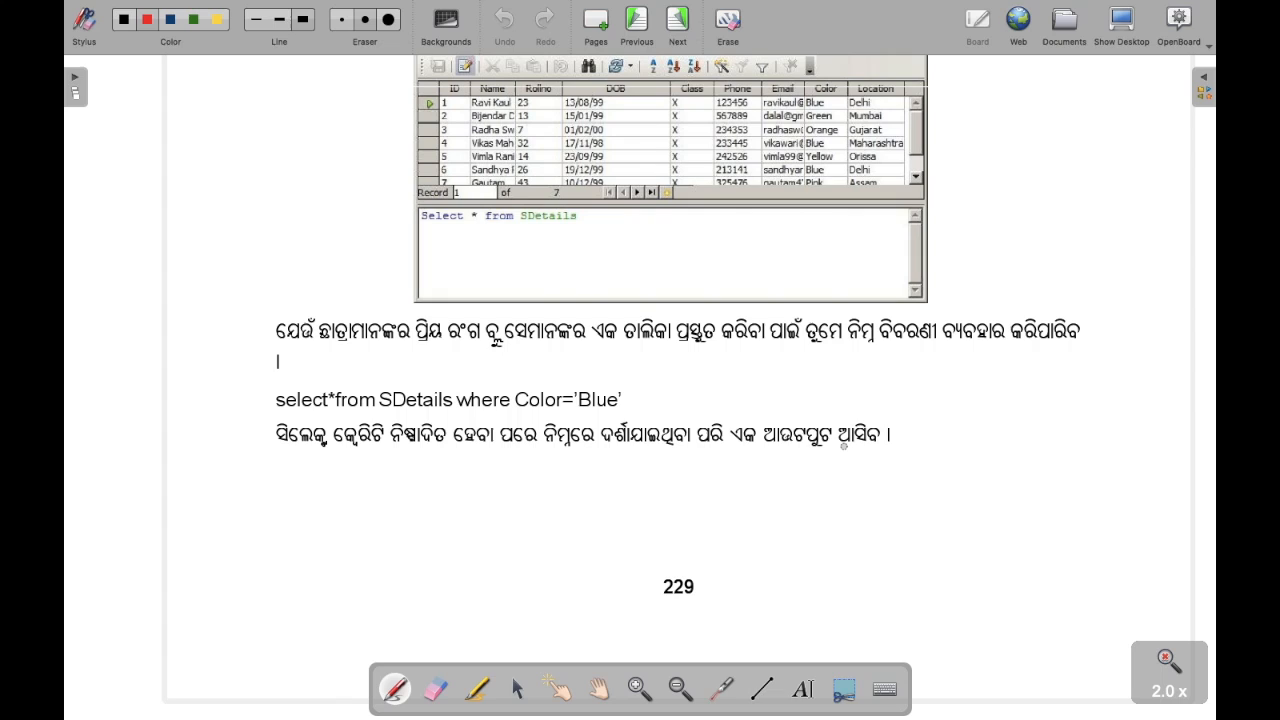
left_click_drag(325, 370, 334, 364)
left_click_drag(280, 412, 368, 409)
mouse_move(382, 383)
left_mouse_down()
mouse_move(341, 387)
mouse_move(452, 407)
left_mouse_up()
- Handwrite 'Select from SDetails where class=X' in the margin and underline Color='Blue'
mouse_move(131, 403)
left_mouse_down()
mouse_move(125, 428)
mouse_move(199, 324)
left_mouse_up()
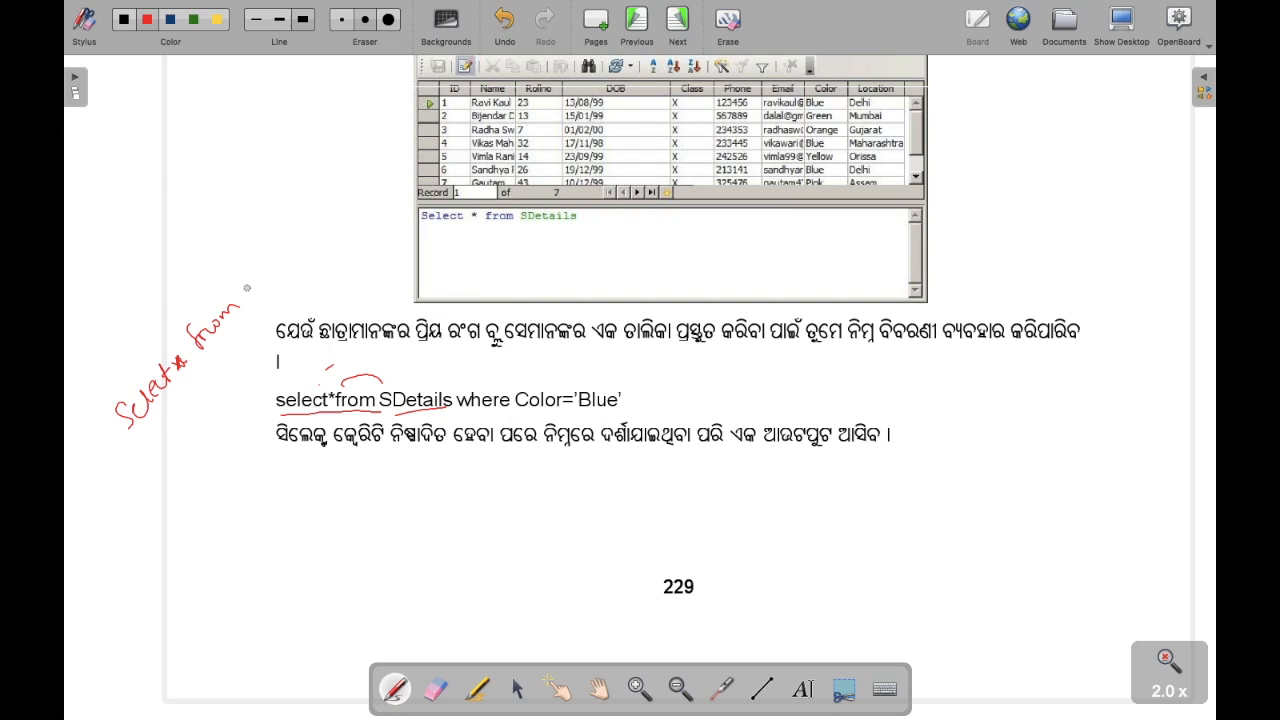
mouse_move(248, 284)
left_mouse_down()
mouse_move(240, 302)
mouse_move(360, 186)
left_mouse_up()
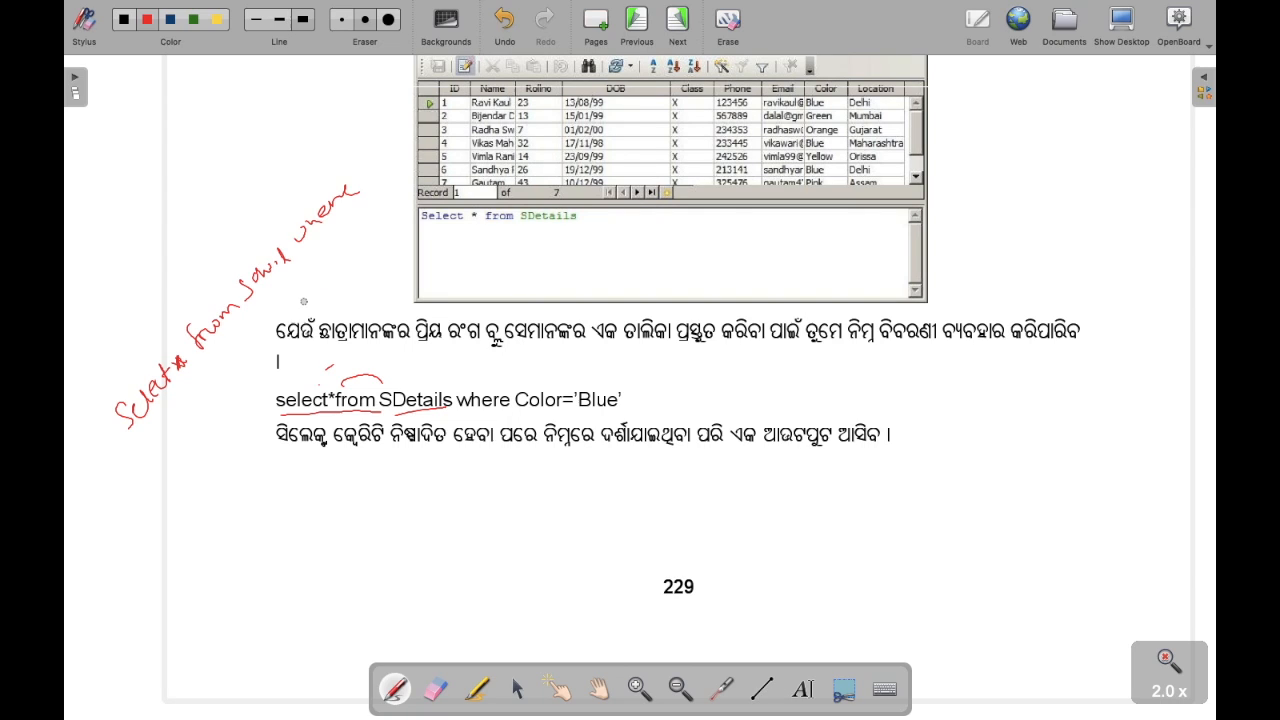
left_click_drag(298, 282, 379, 214)
left_click_drag(366, 210, 374, 235)
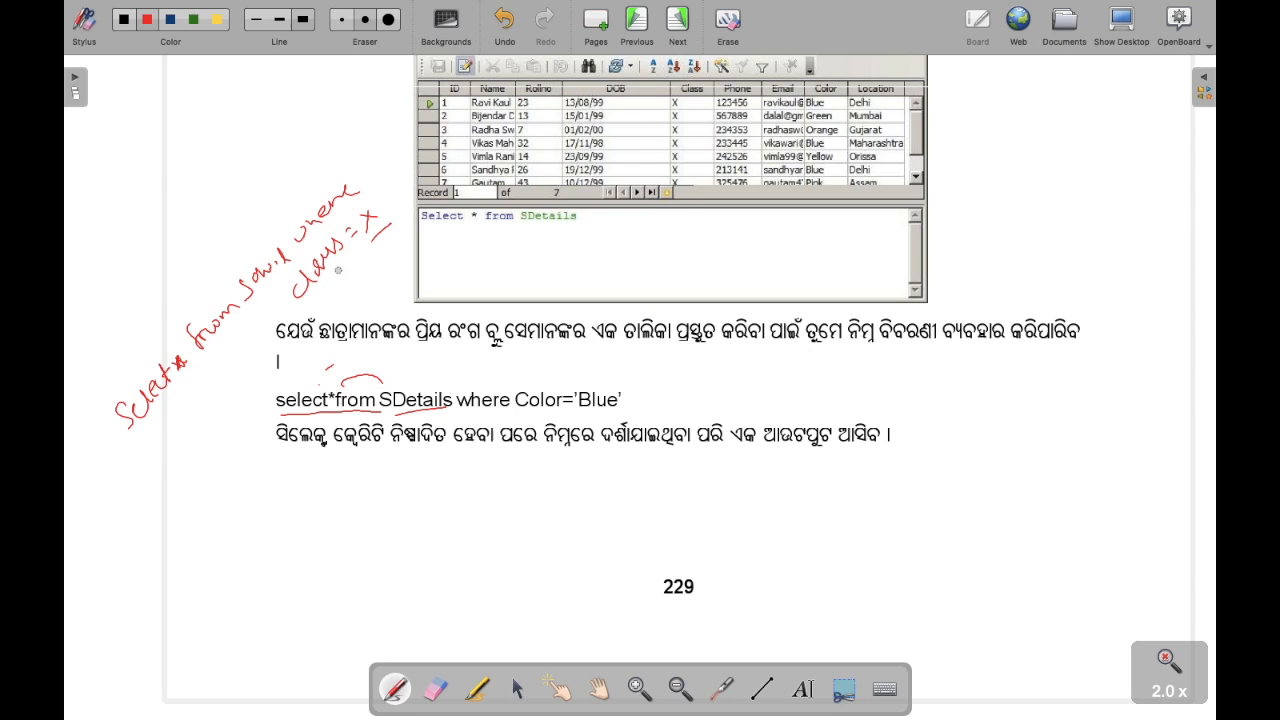
mouse_move(527, 420)
left_mouse_down()
mouse_move(622, 405)
mouse_move(653, 354)
mouse_move(588, 401)
left_mouse_up()
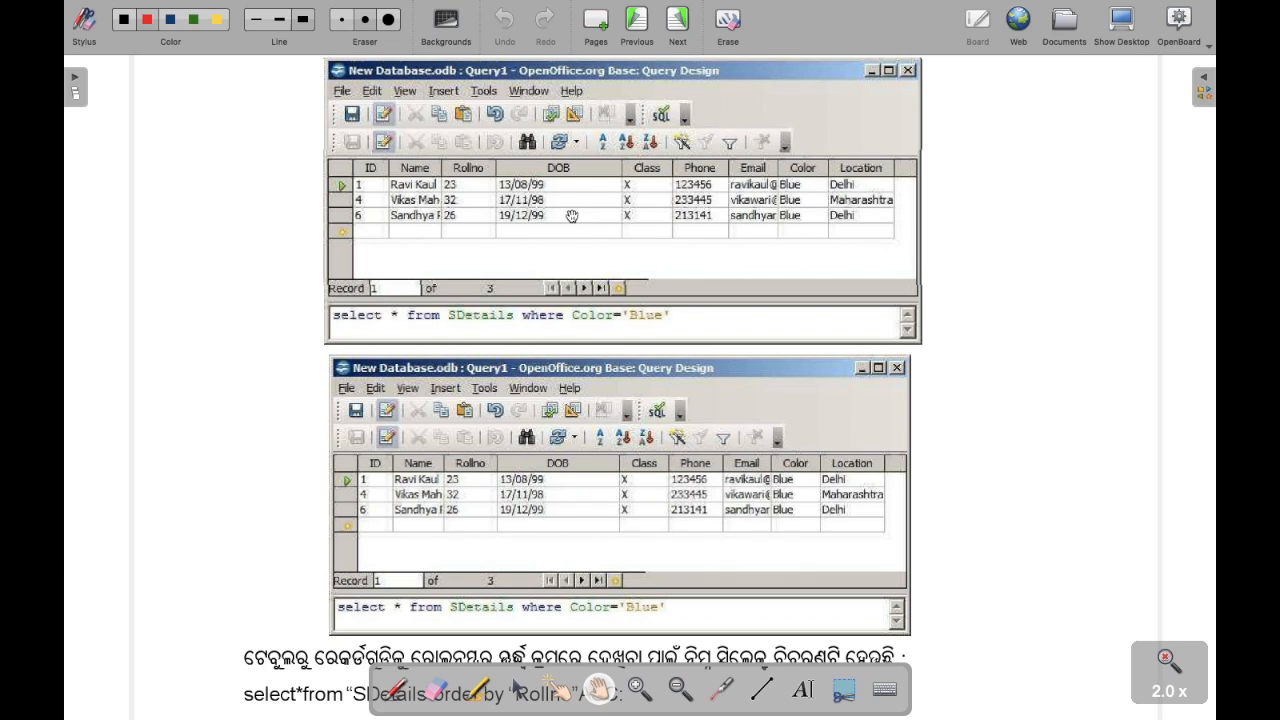
- Pan down to the order by Rollno ASC example and its sorted 7-record results table
left_click_drag(650, 343, 600, 124)
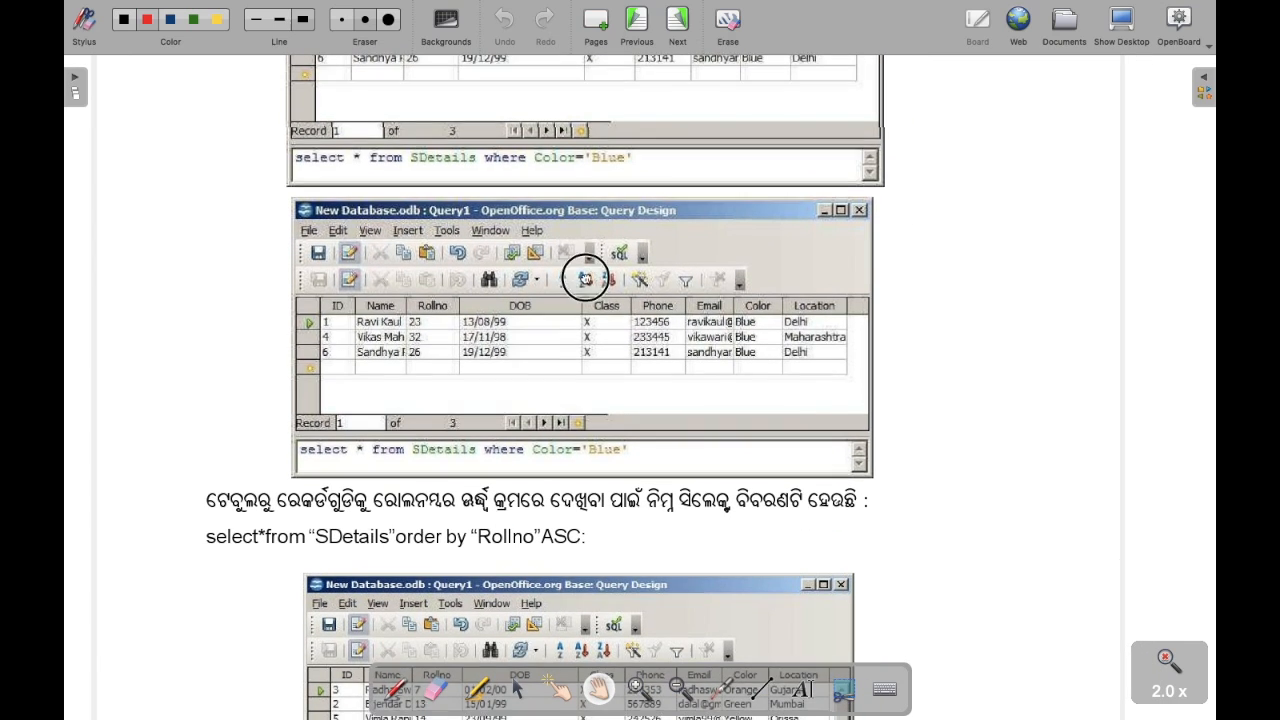
left_click_drag(567, 314, 636, 130)
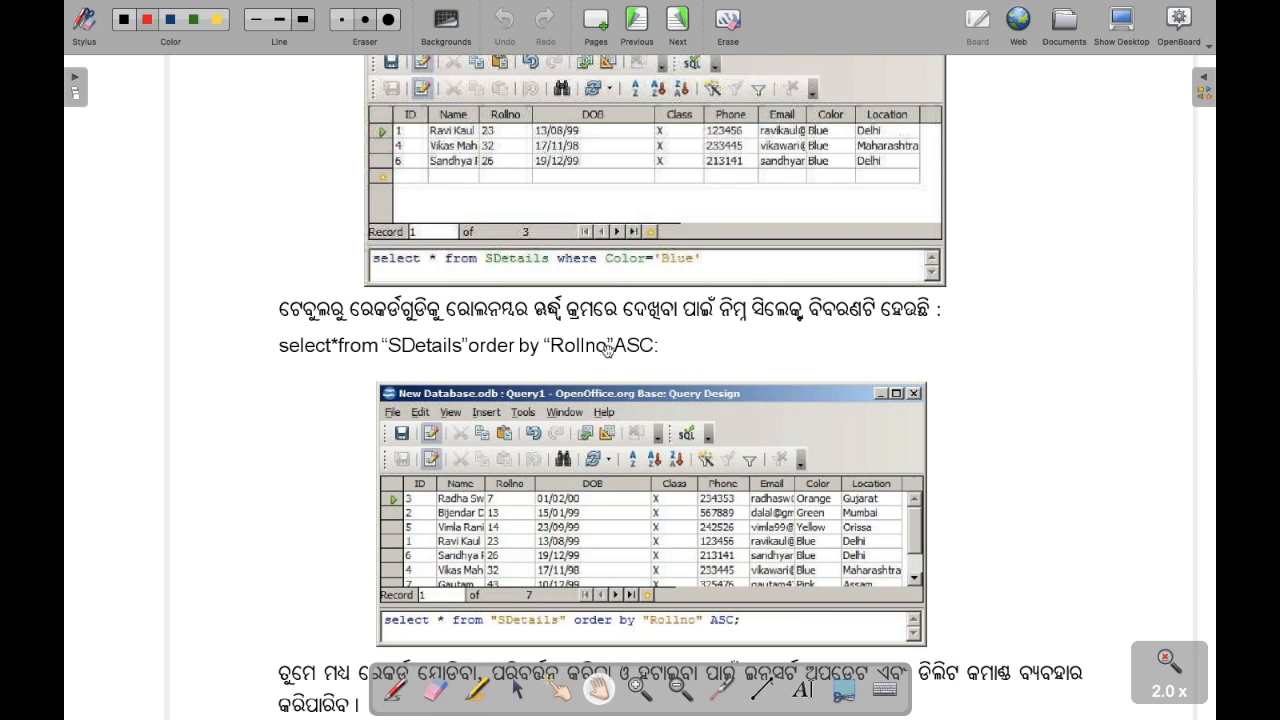
mouse_move(447, 234)
left_mouse_down()
mouse_move(462, 283)
mouse_move(450, 229)
left_mouse_up()
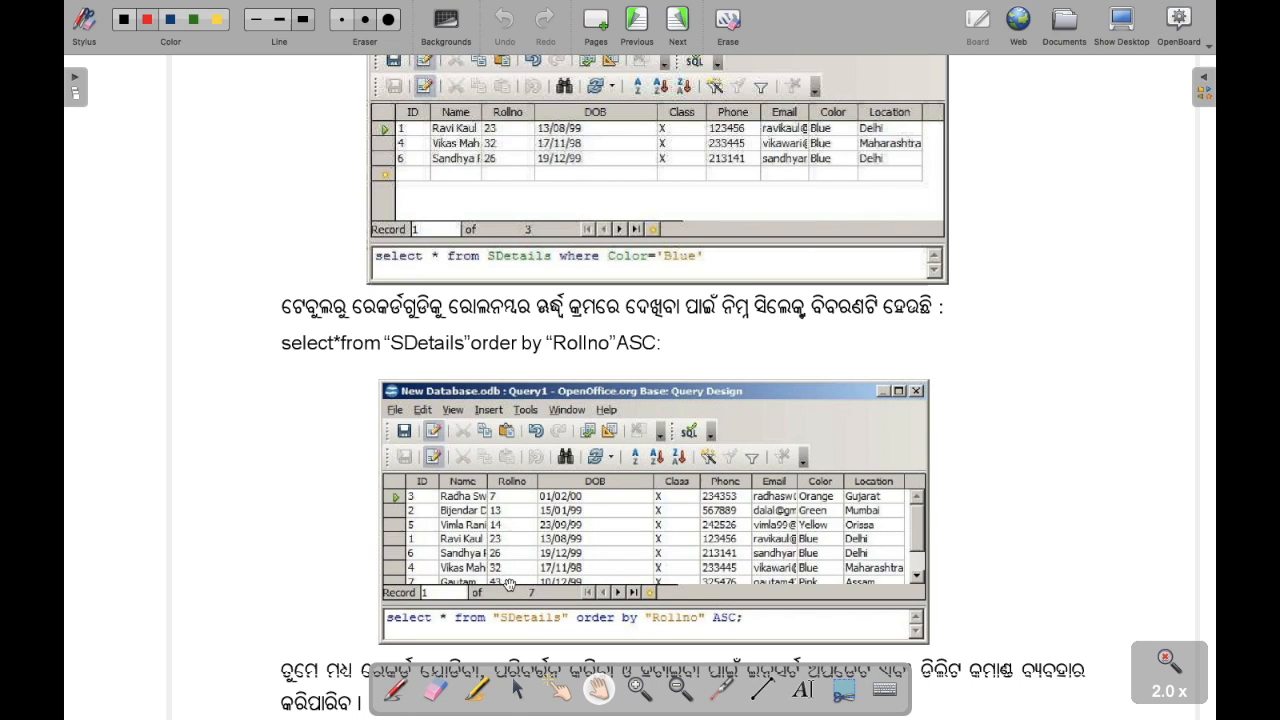
left_click_drag(514, 578, 573, 549)
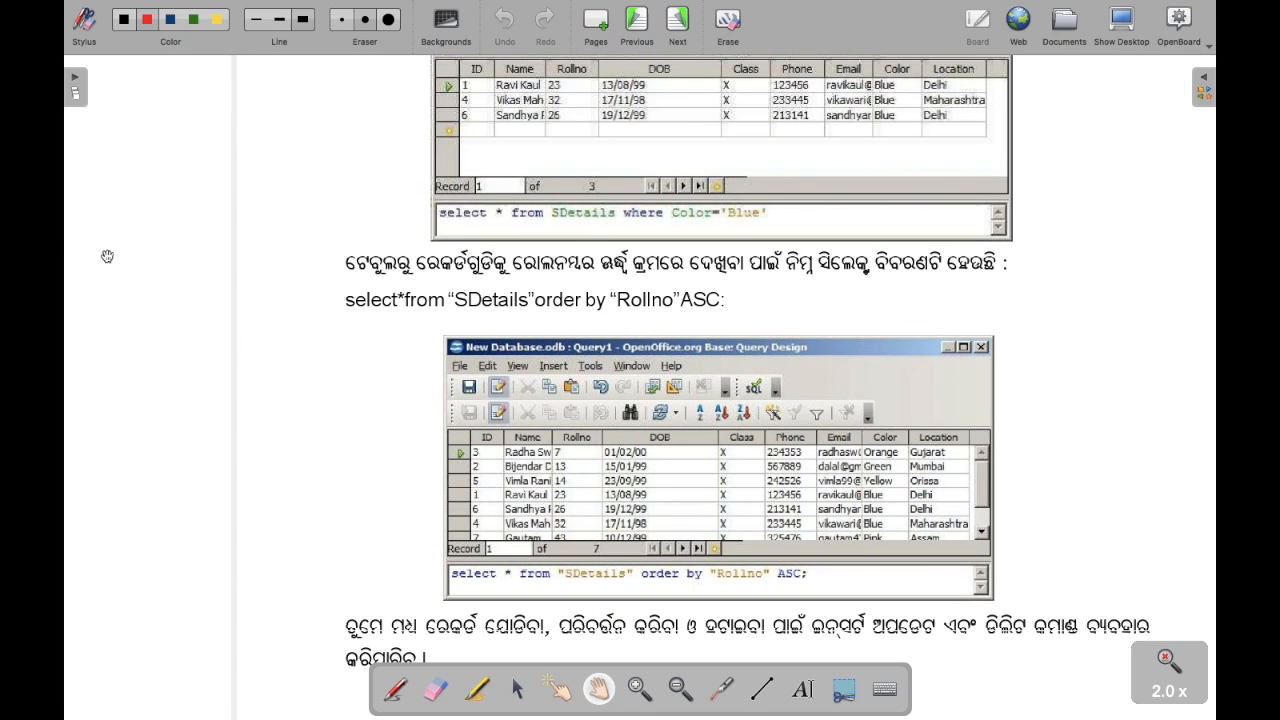
- Jump to the INSERT statement page and show the example adding record 8 to SDetails
left_click(76, 80)
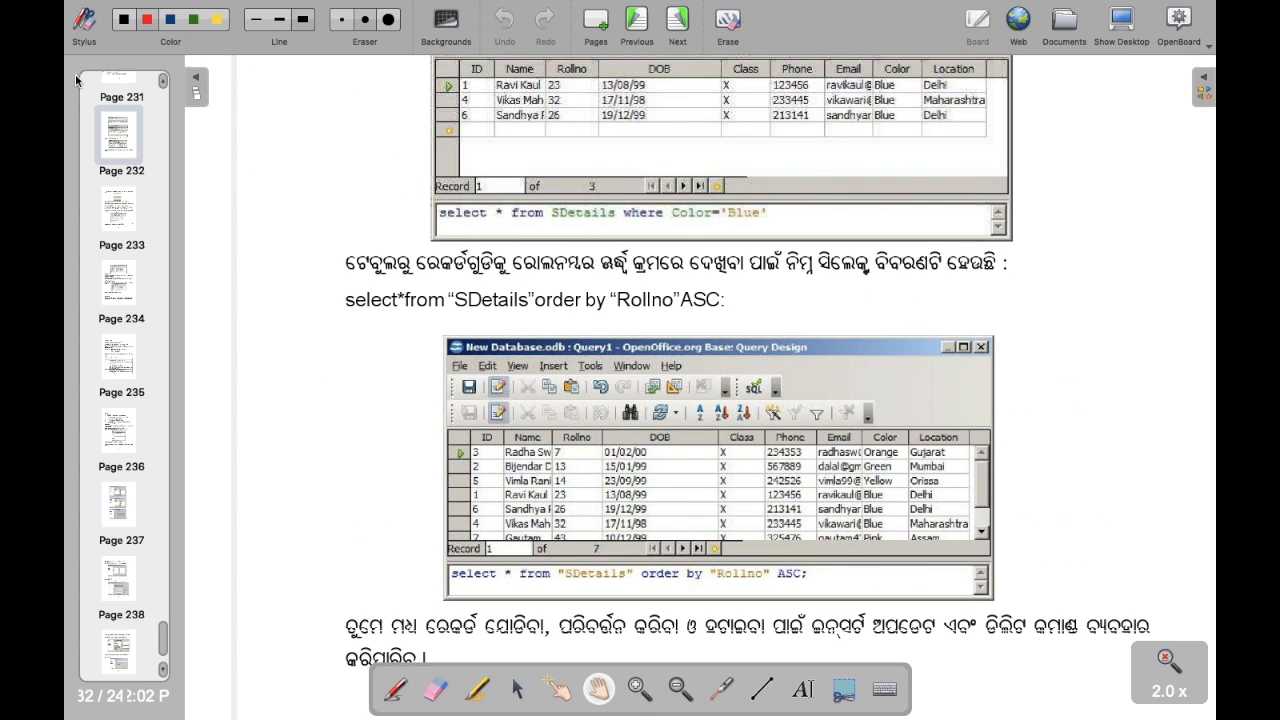
left_click(110, 212)
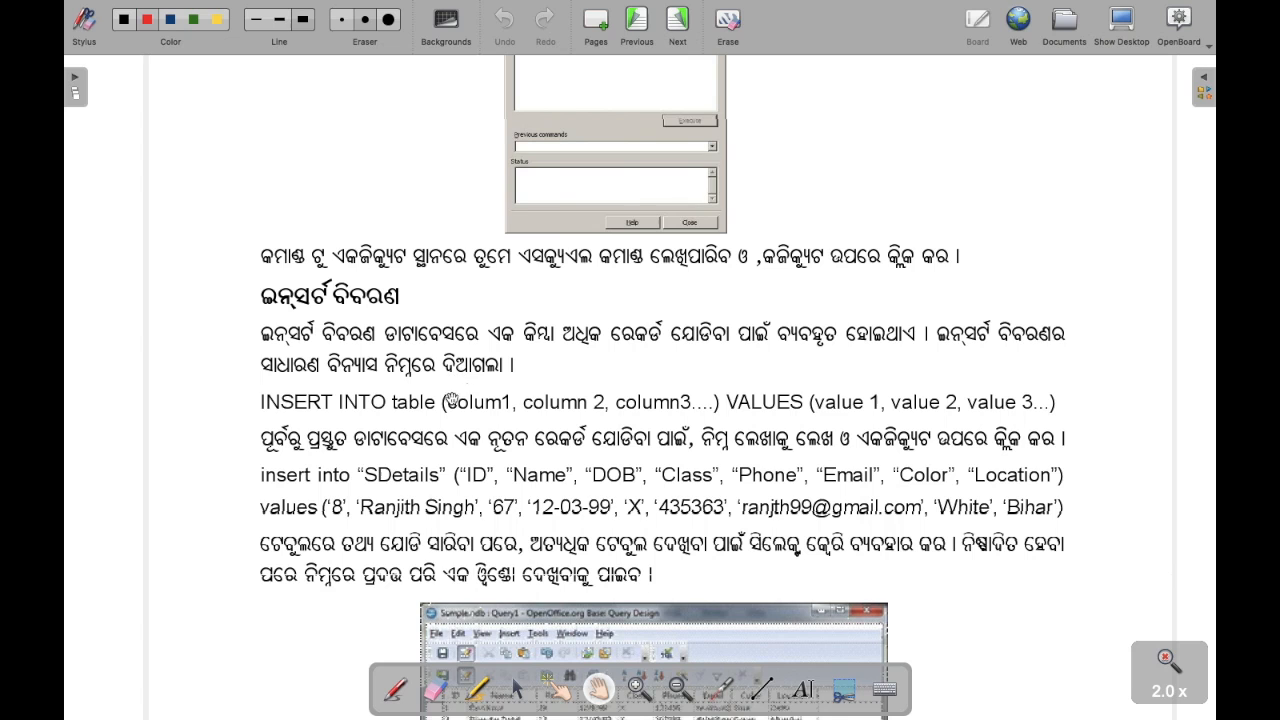
left_click_drag(461, 472, 389, 385)
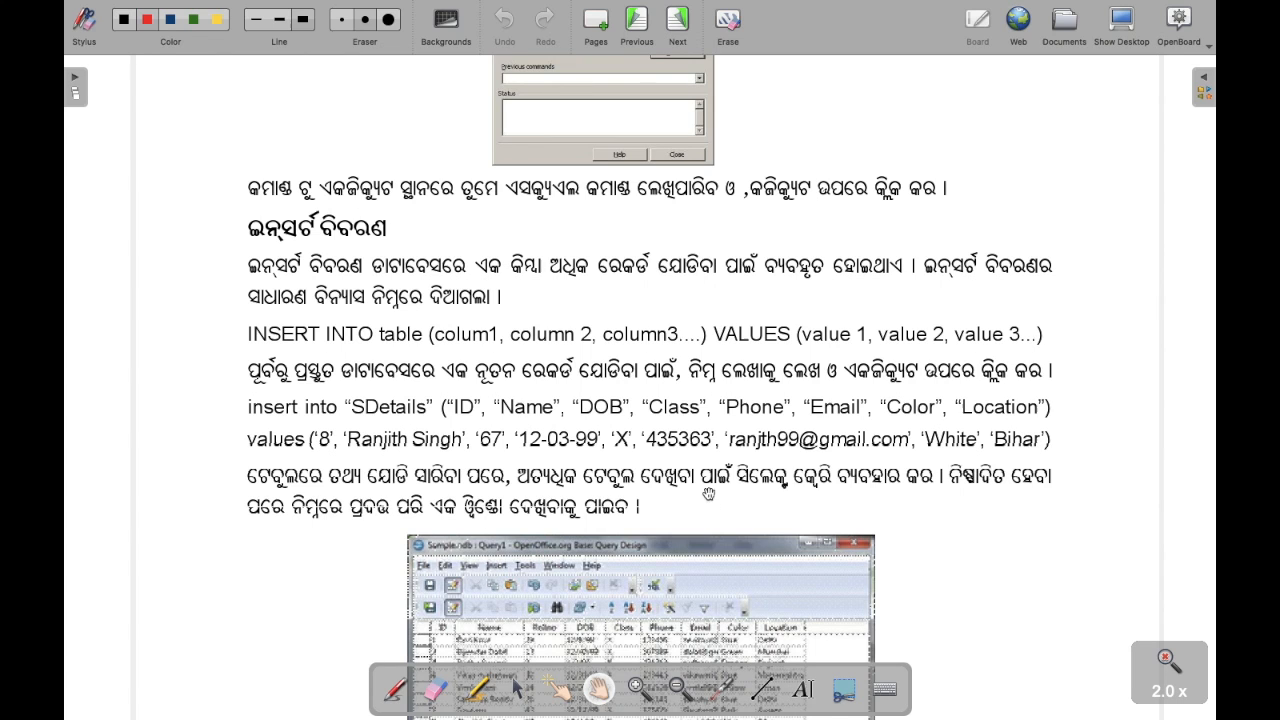
- Move past the UPDATE example to the DELETE example delete from "SDetails" where ID=8
left_click_drag(700, 480, 700, 398)
scroll(700, 398, "down", 5)
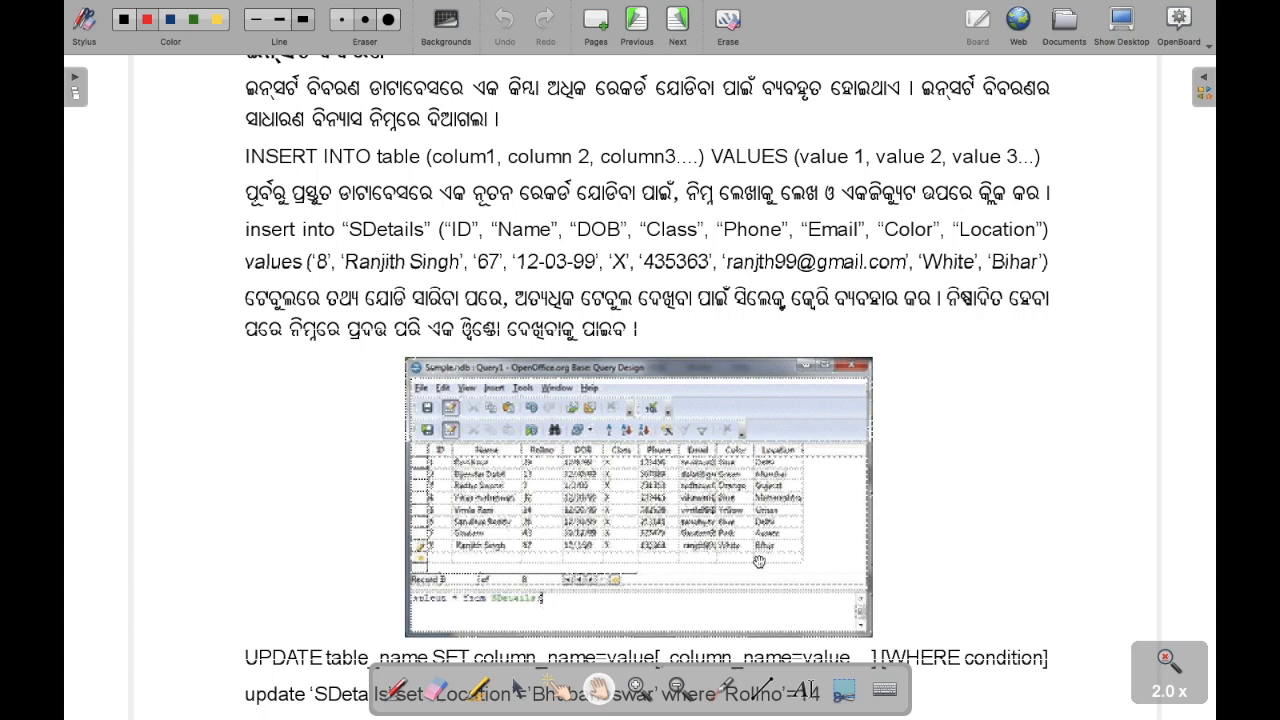
left_click_drag(786, 557, 752, 477)
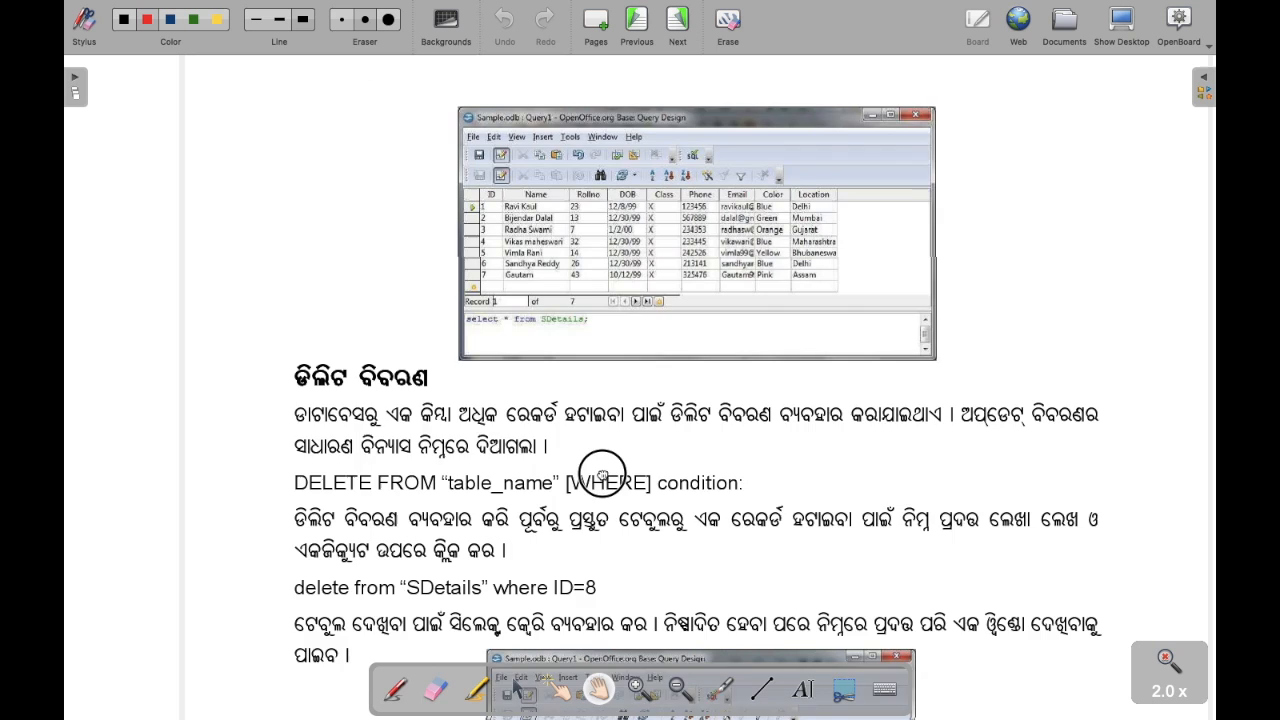
left_click_drag(603, 480, 604, 400)
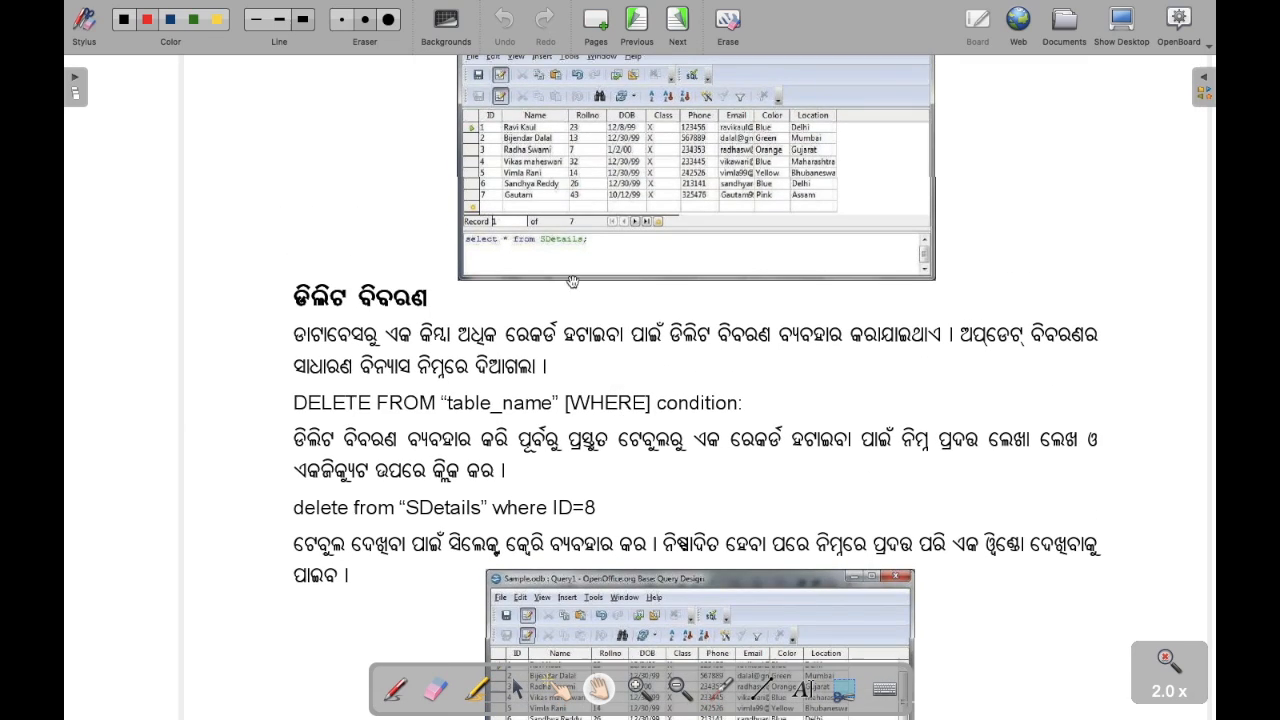
- Pan through the delete example's result screenshots to the end of page 232
left_click_drag(666, 354, 588, 228)
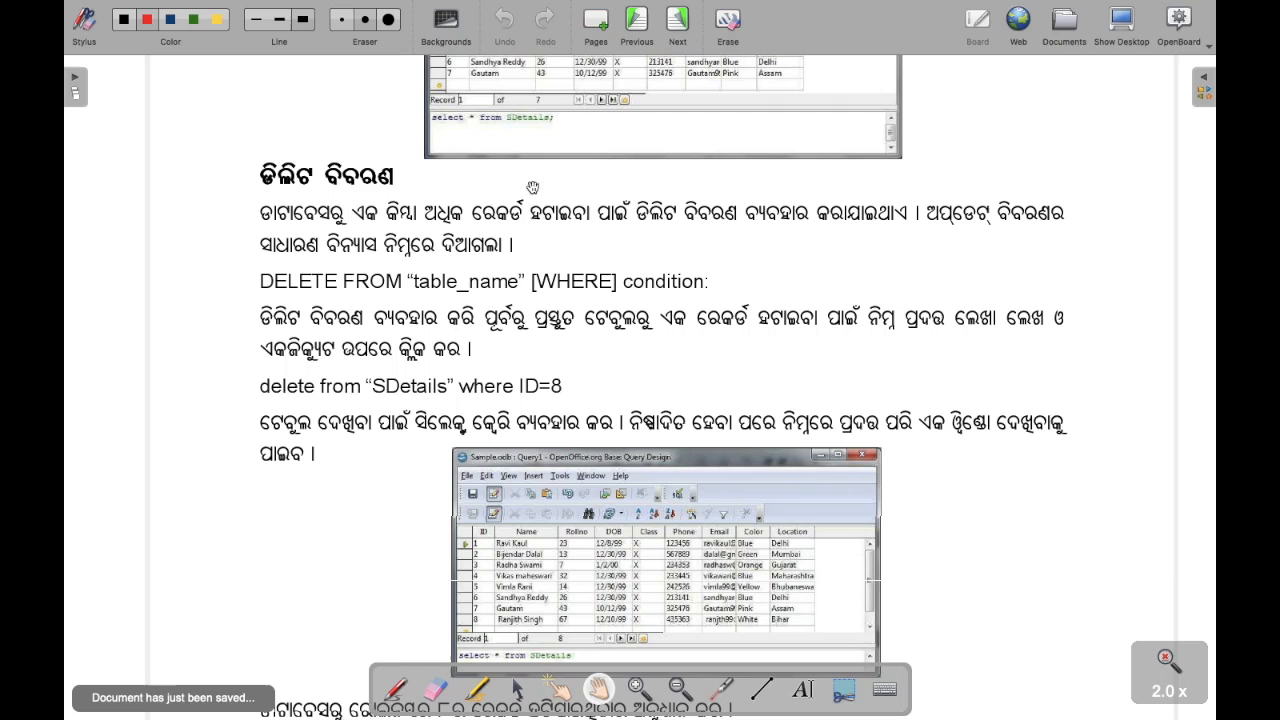
left_click_drag(504, 406, 494, 366)
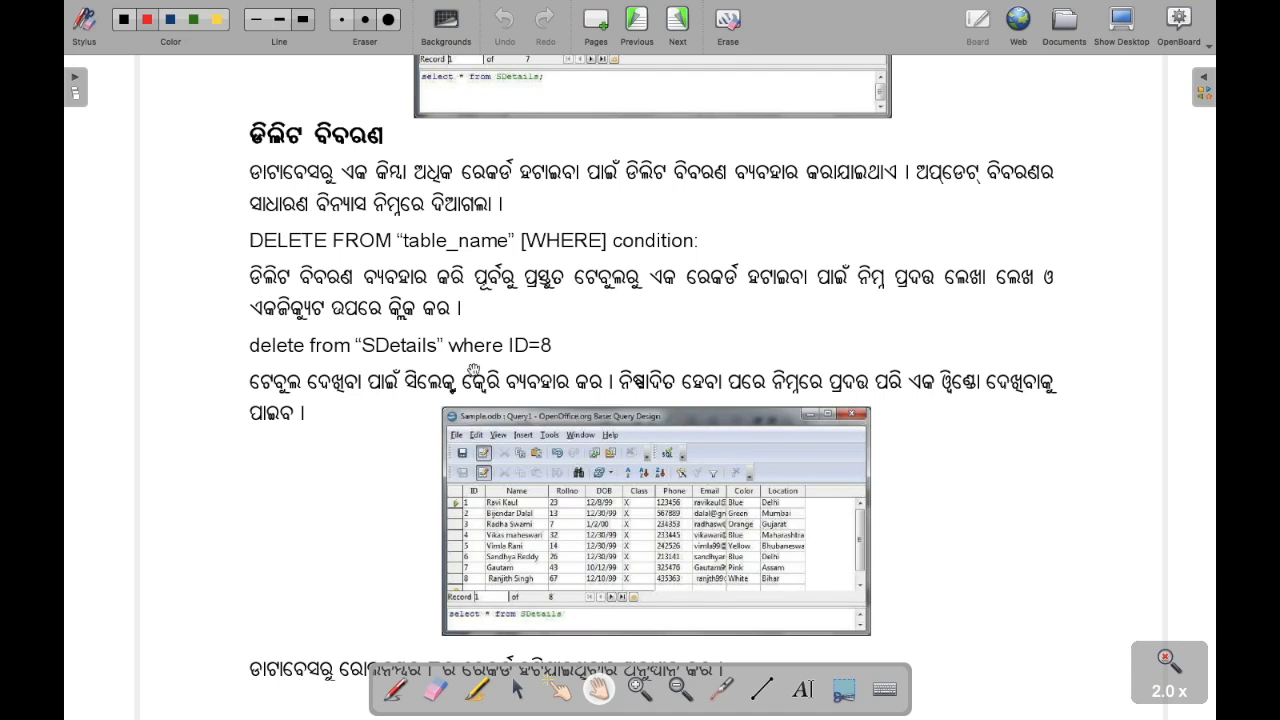
left_click_drag(544, 356, 538, 297)
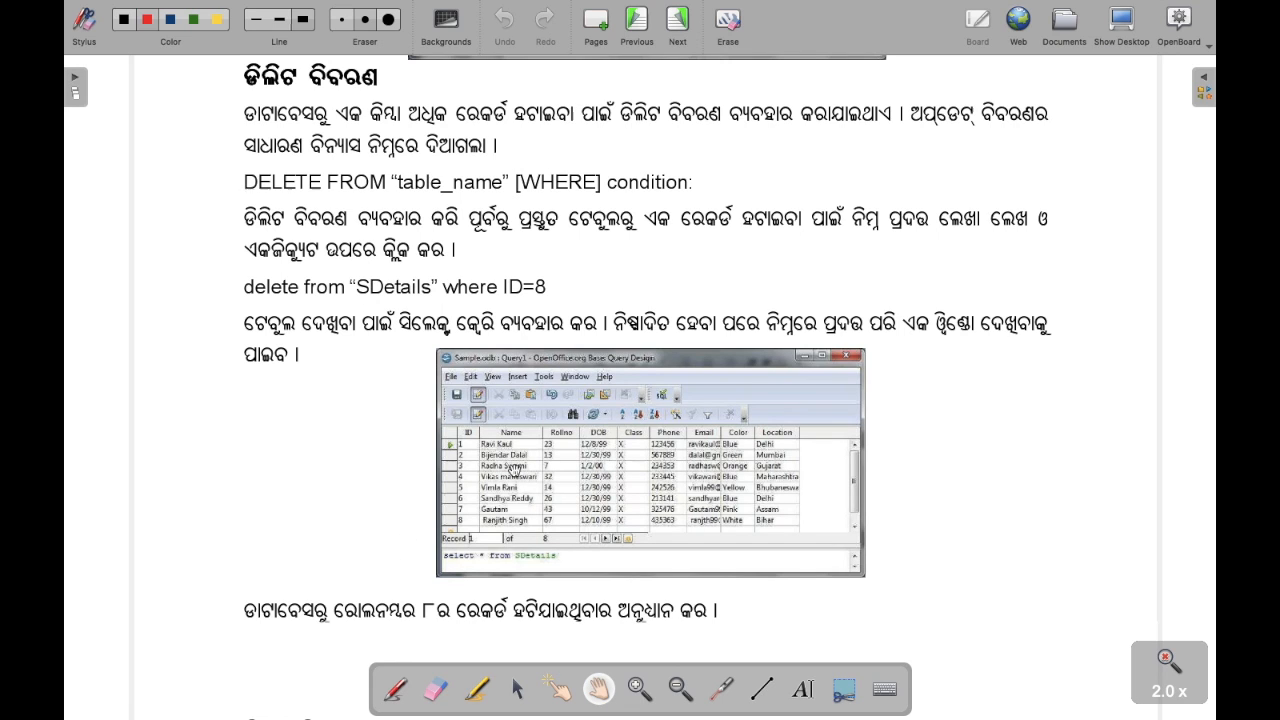
left_click_drag(543, 113, 627, 383)
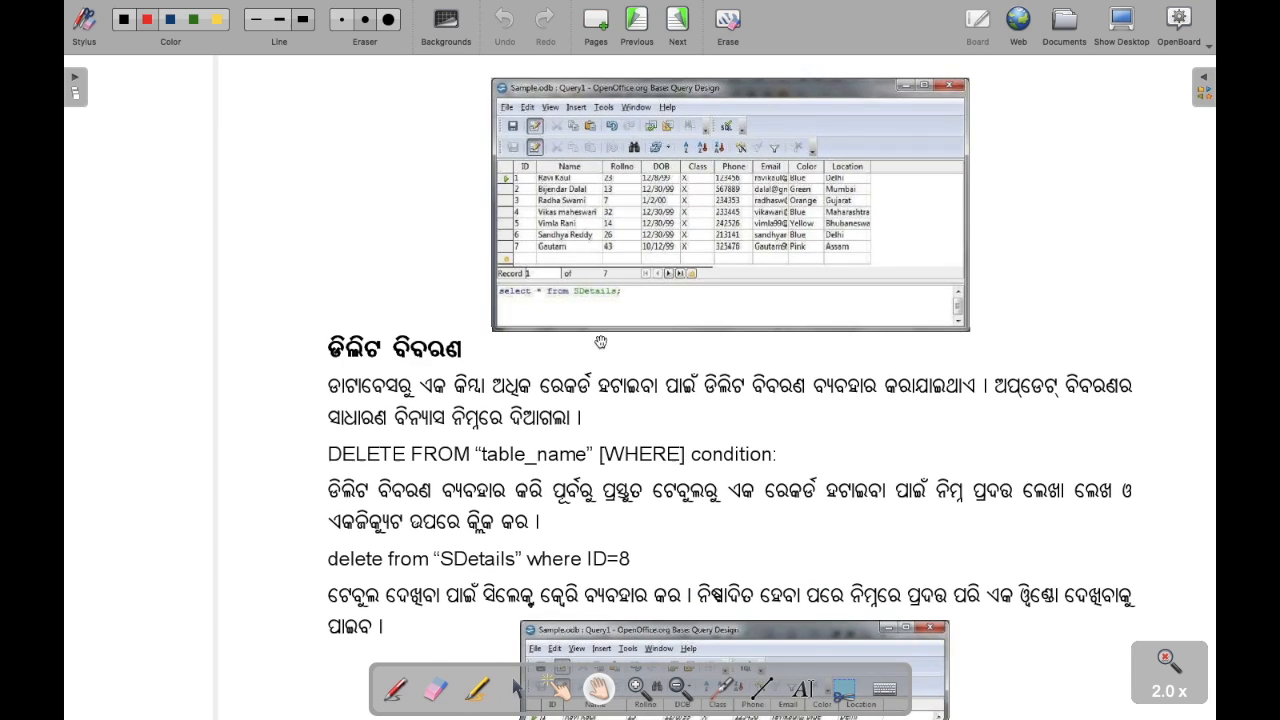
left_click_drag(620, 305, 635, 158)
left_click_drag(662, 489, 616, 354)
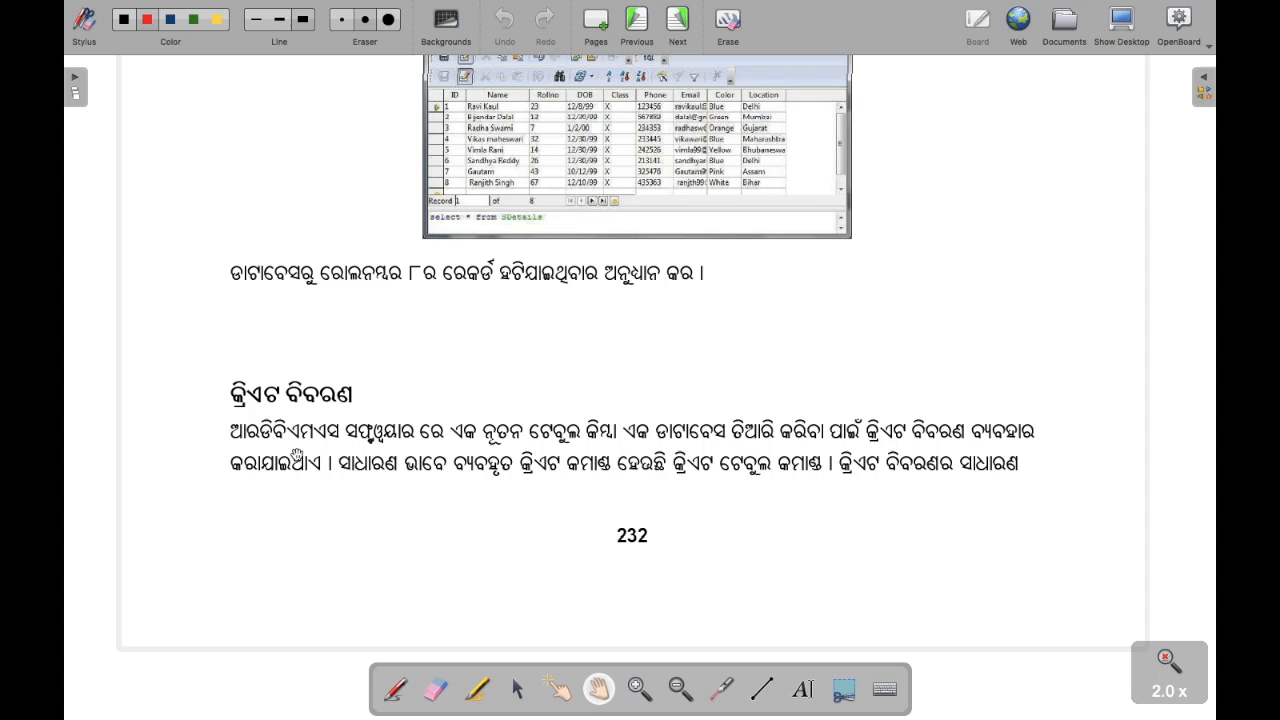
- Pan to the CREATE TABLE syntax, the "Employee" example and the exercise table
left_click_drag(478, 442, 520, 486)
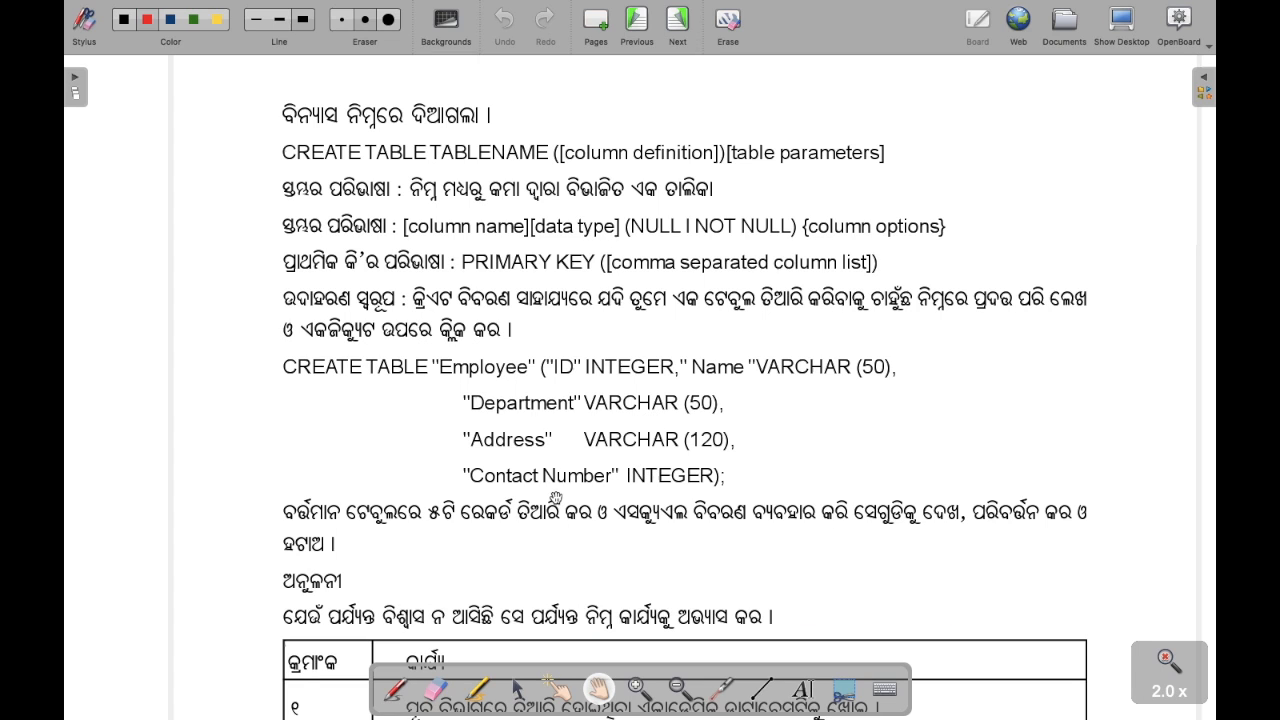
left_click_drag(509, 514, 511, 402)
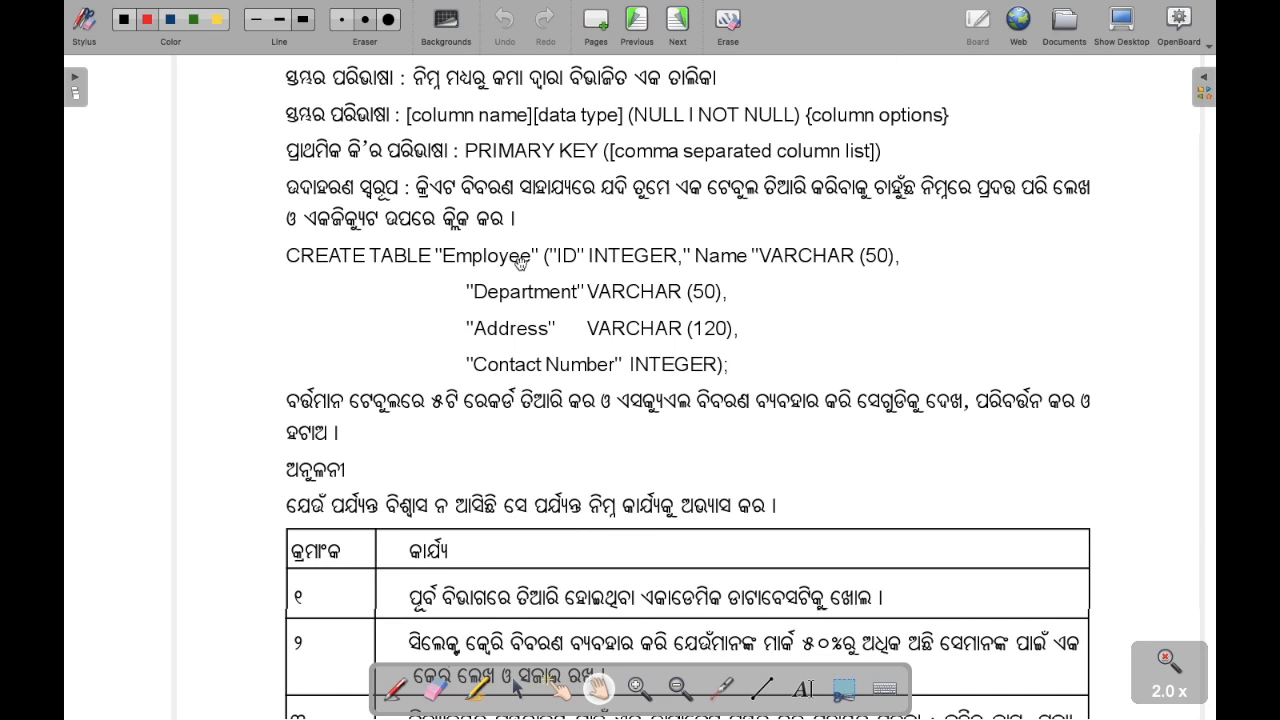
left_click_drag(520, 566, 526, 557)
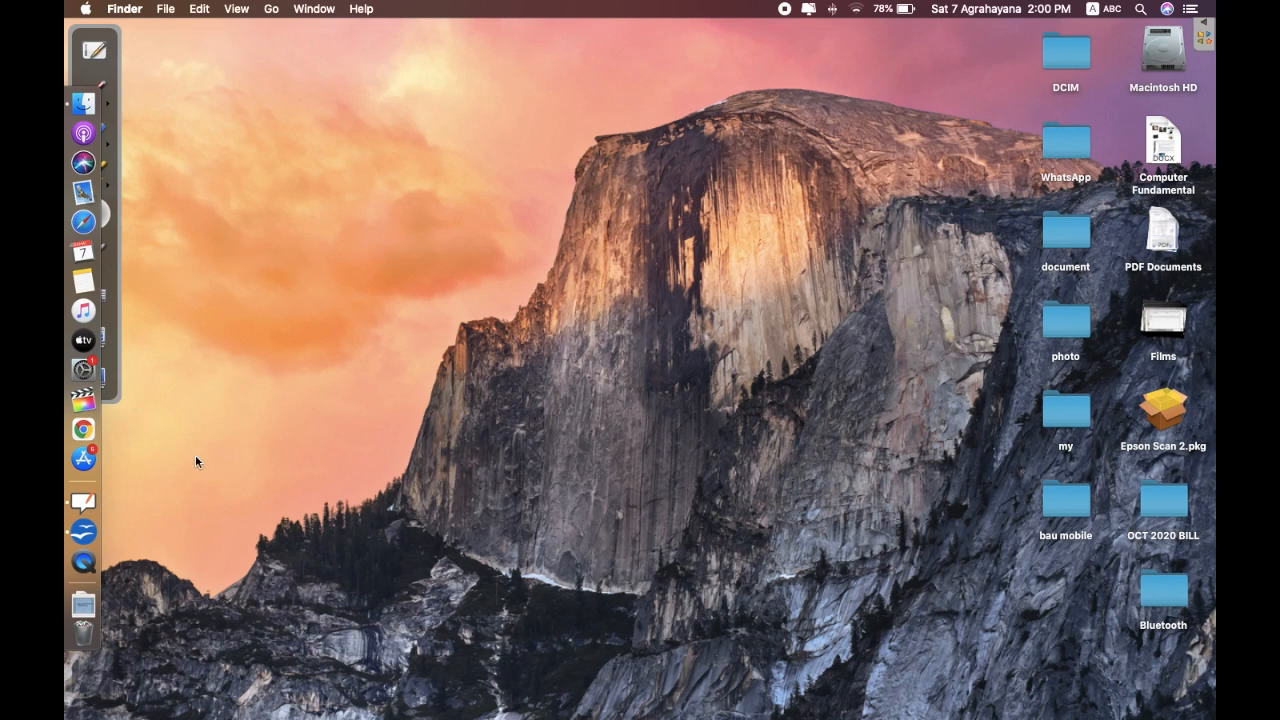
- Launch OpenOffice and choose the existing database file student data base in the Database Wizard
left_click(88, 540)
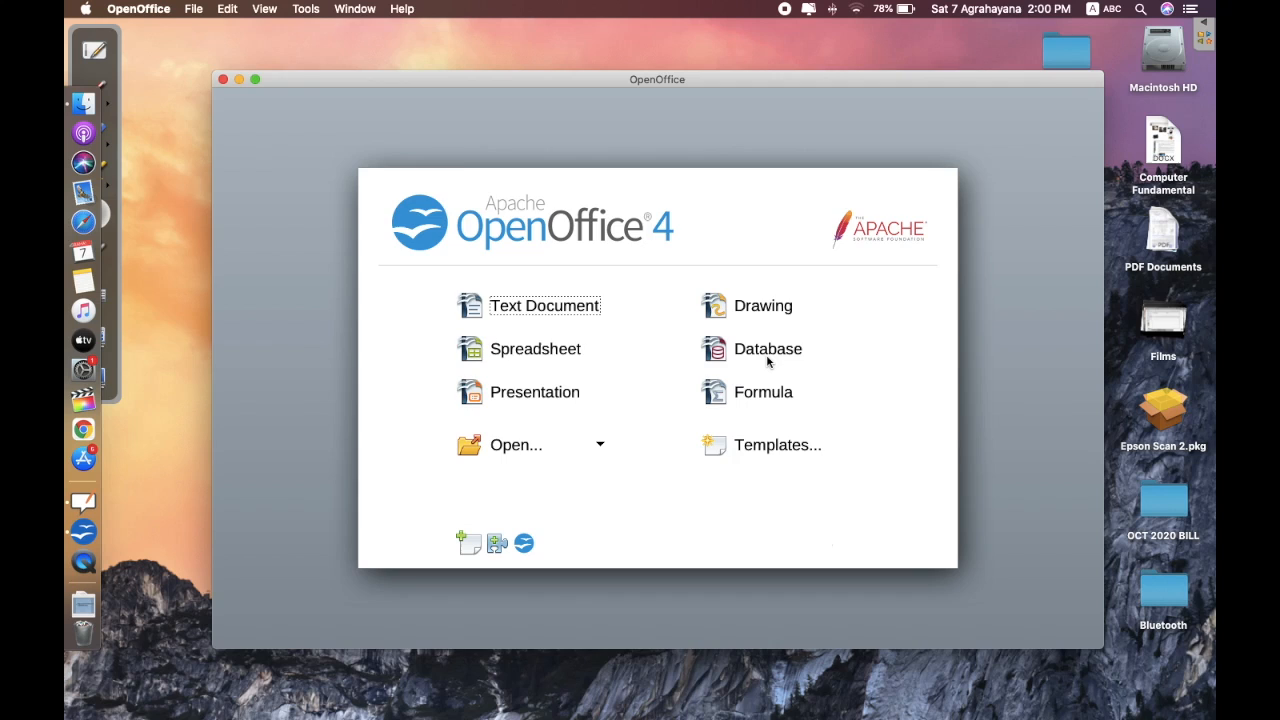
left_click(767, 352)
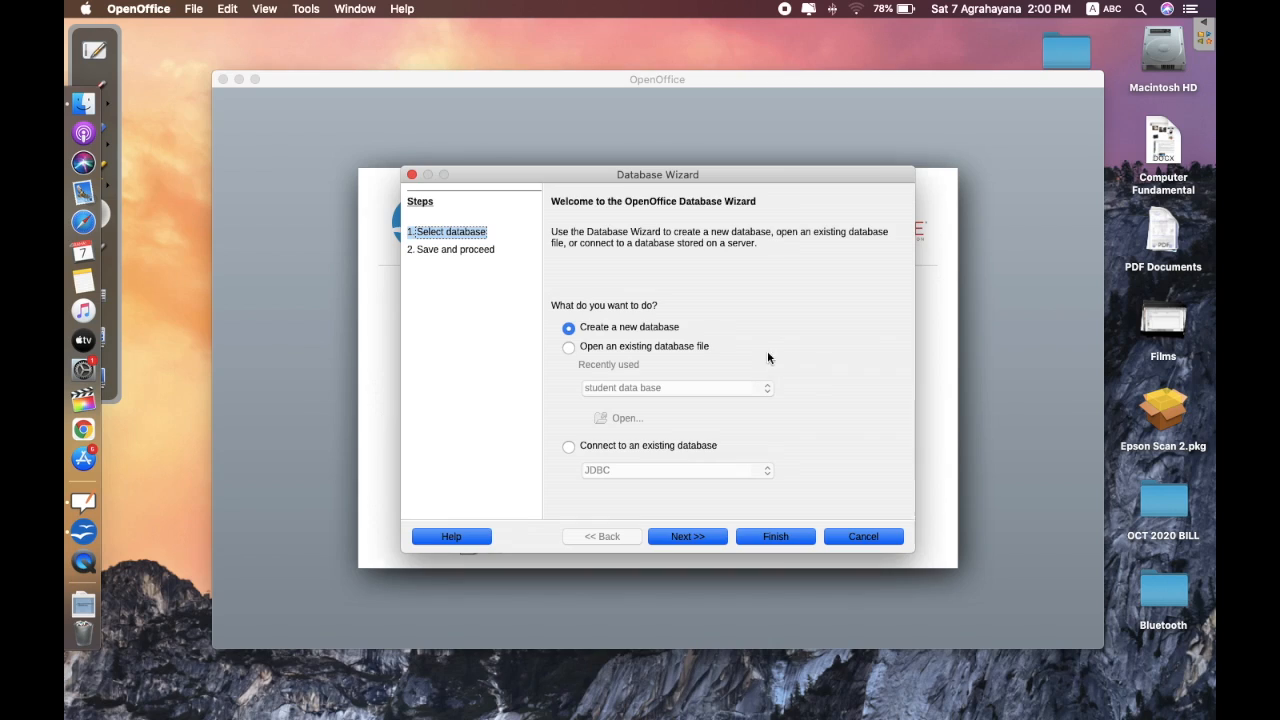
left_click(604, 350)
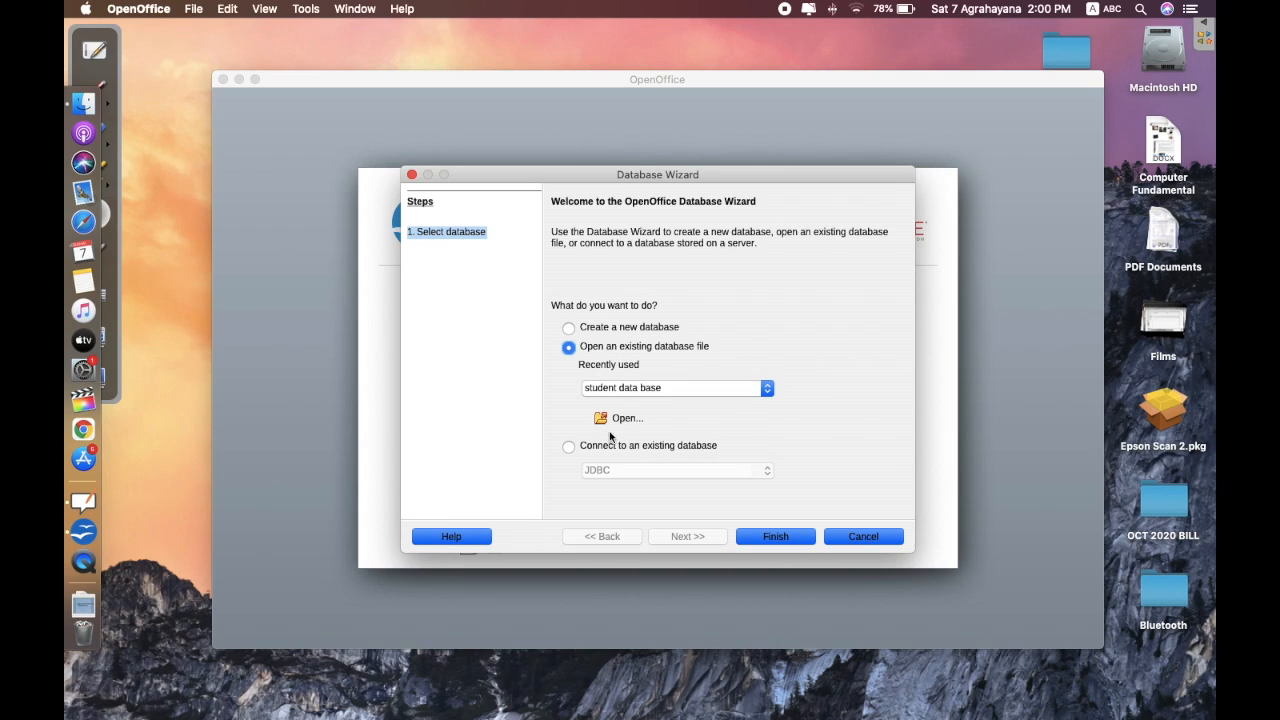
left_click(770, 537)
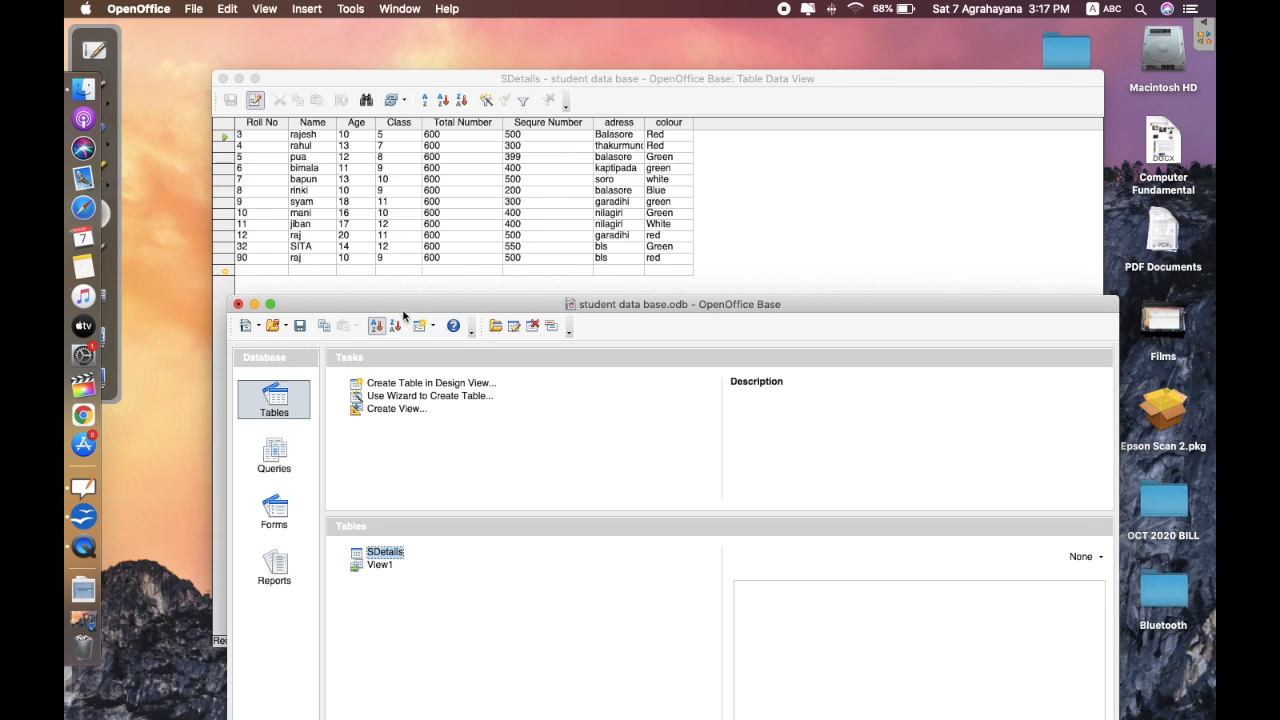
- In Tools > SQL..., type create table "JIBAN" with "Emp_no" char(4), "Name" varchar(25) and "salary"
left_click(350, 8)
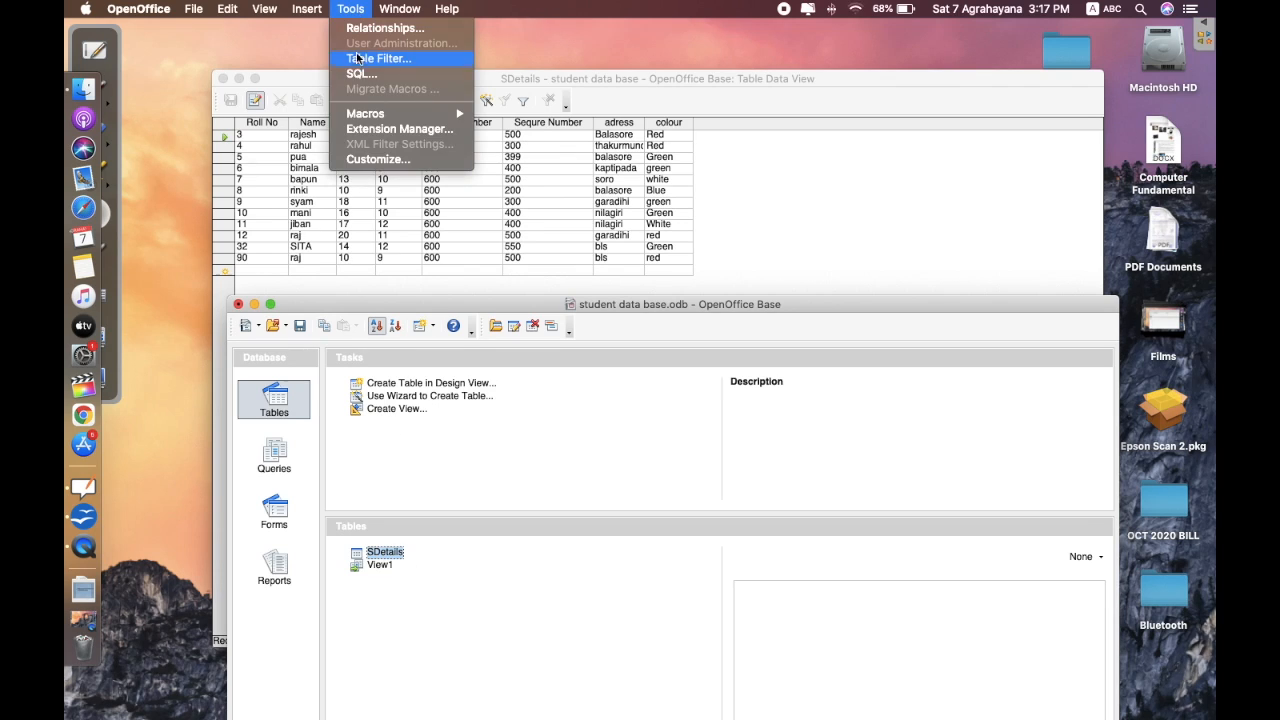
left_click(358, 74)
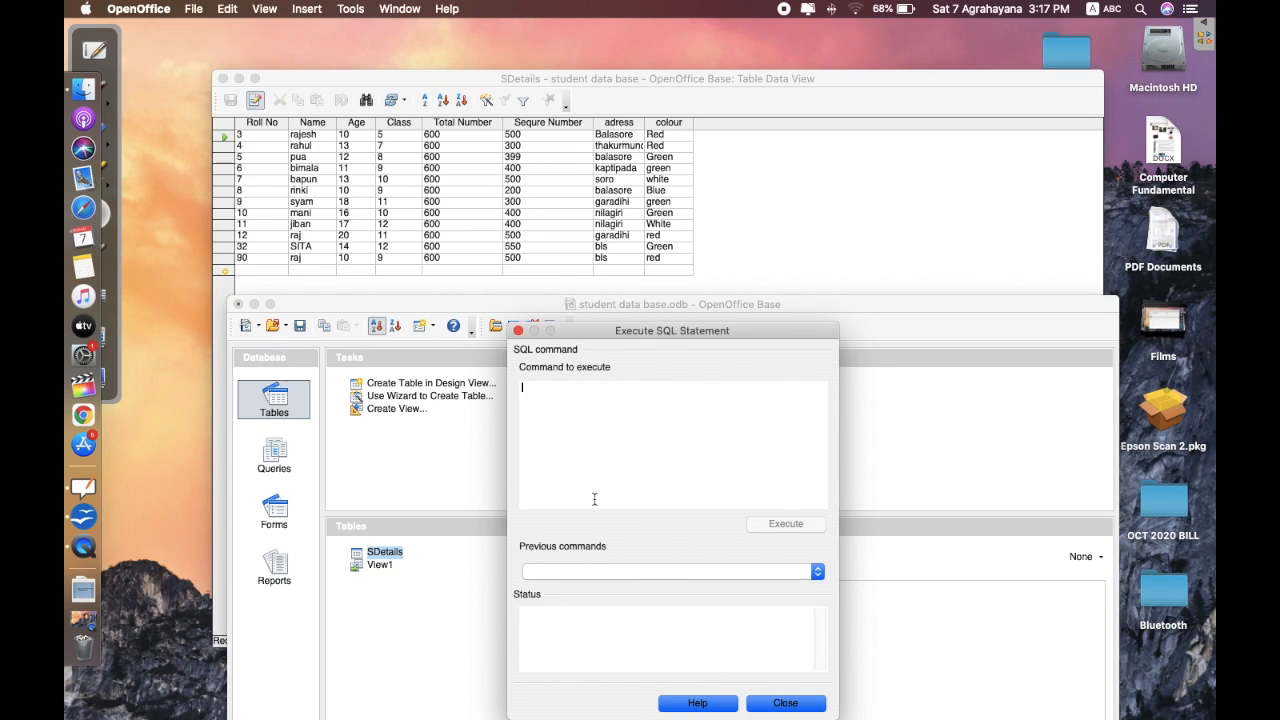
type("create table \"JIBAN\" ( \"E")
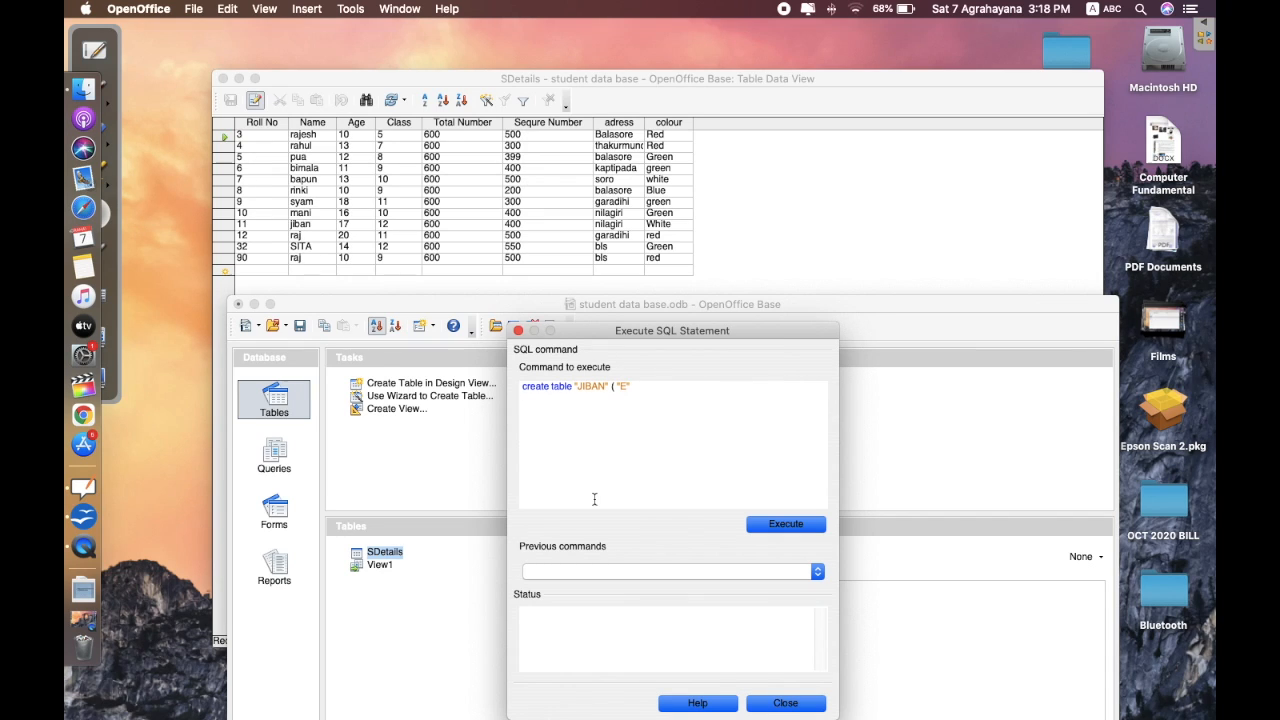
type("p")
type("(4),\"Name\"varchar")
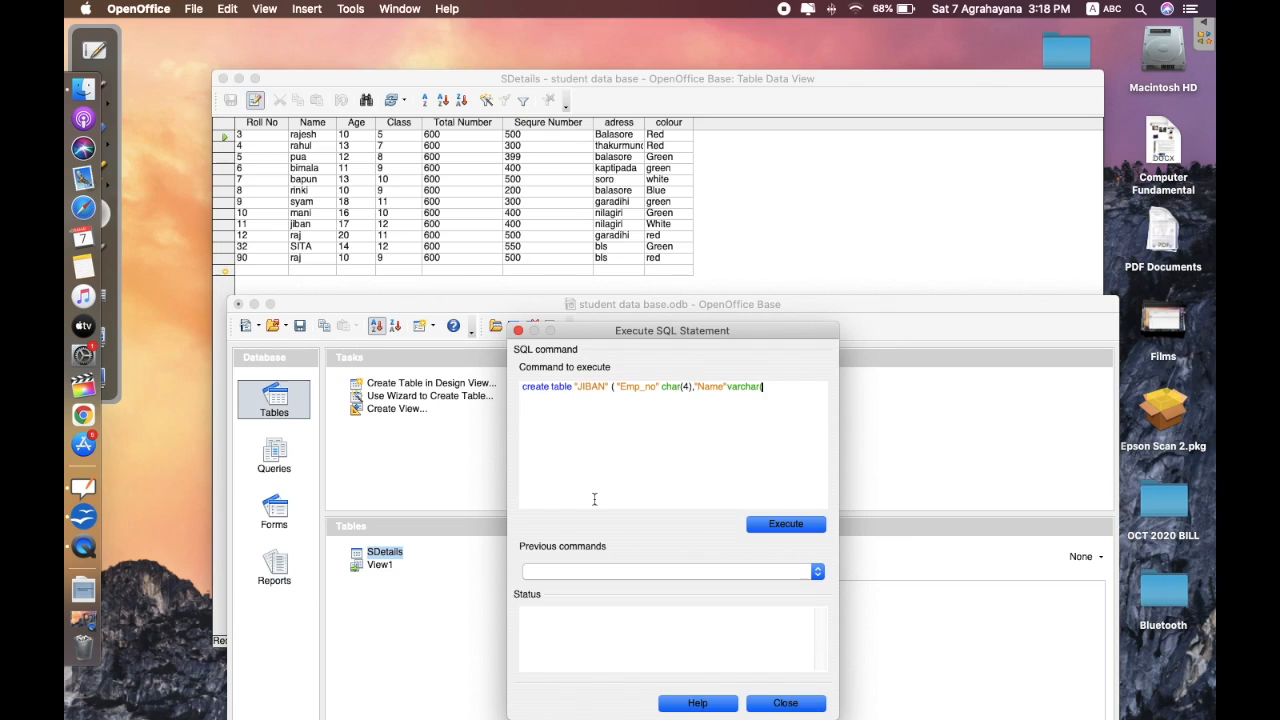
type("(25")
type("),")
type(" \"\"")
type("salary")
- Finish the JIBAN statement with salary float and department varchar(15), execute it, then close the window
key("Right")
type("float ,\"depa")
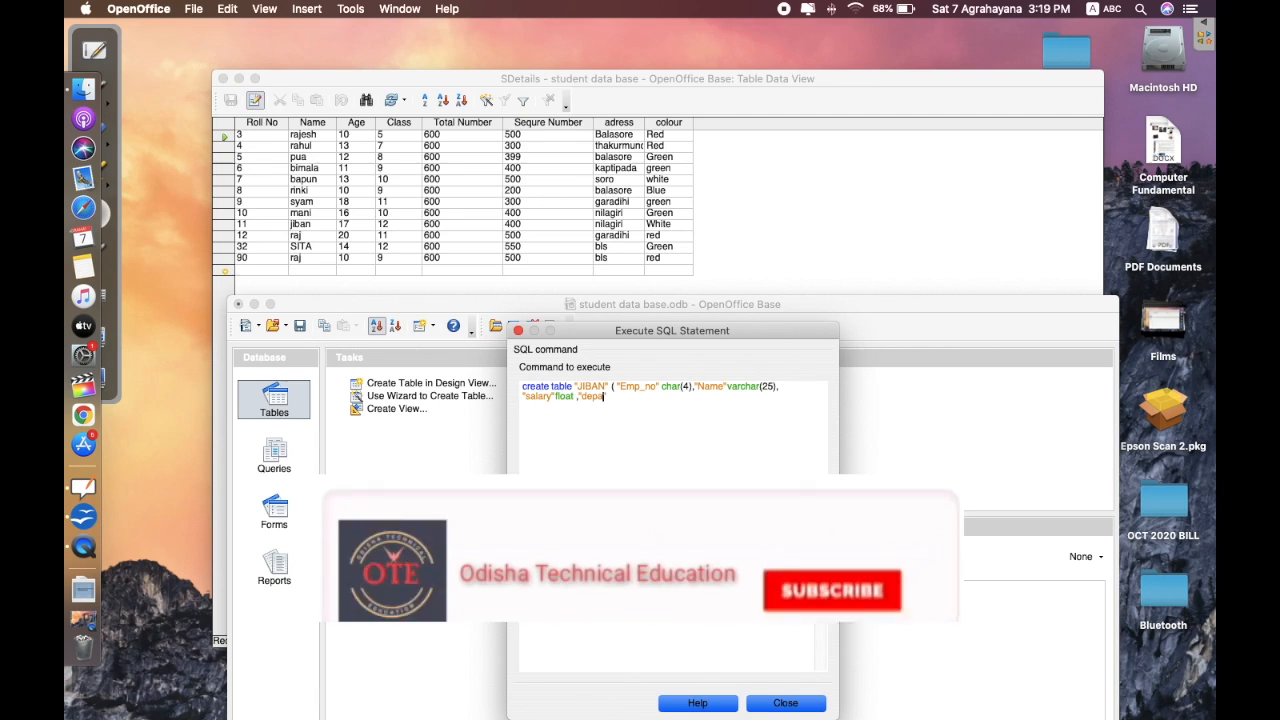
type("rtment\"")
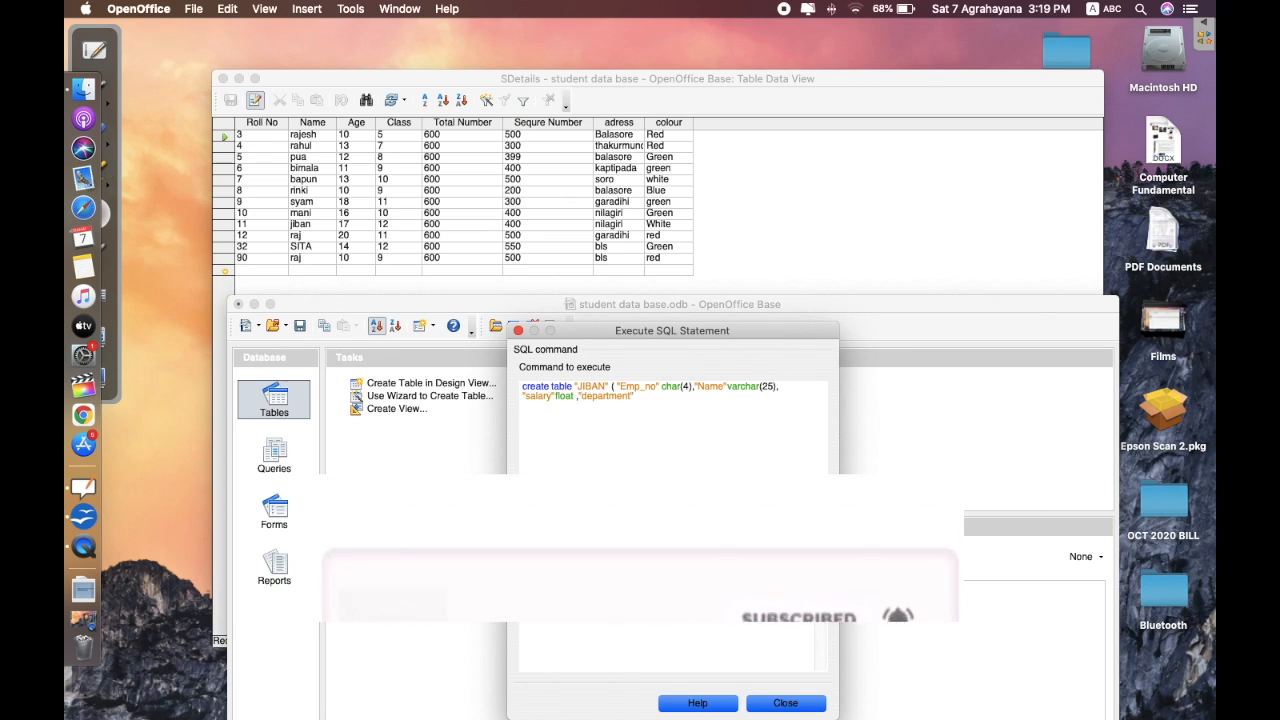
type("varch")
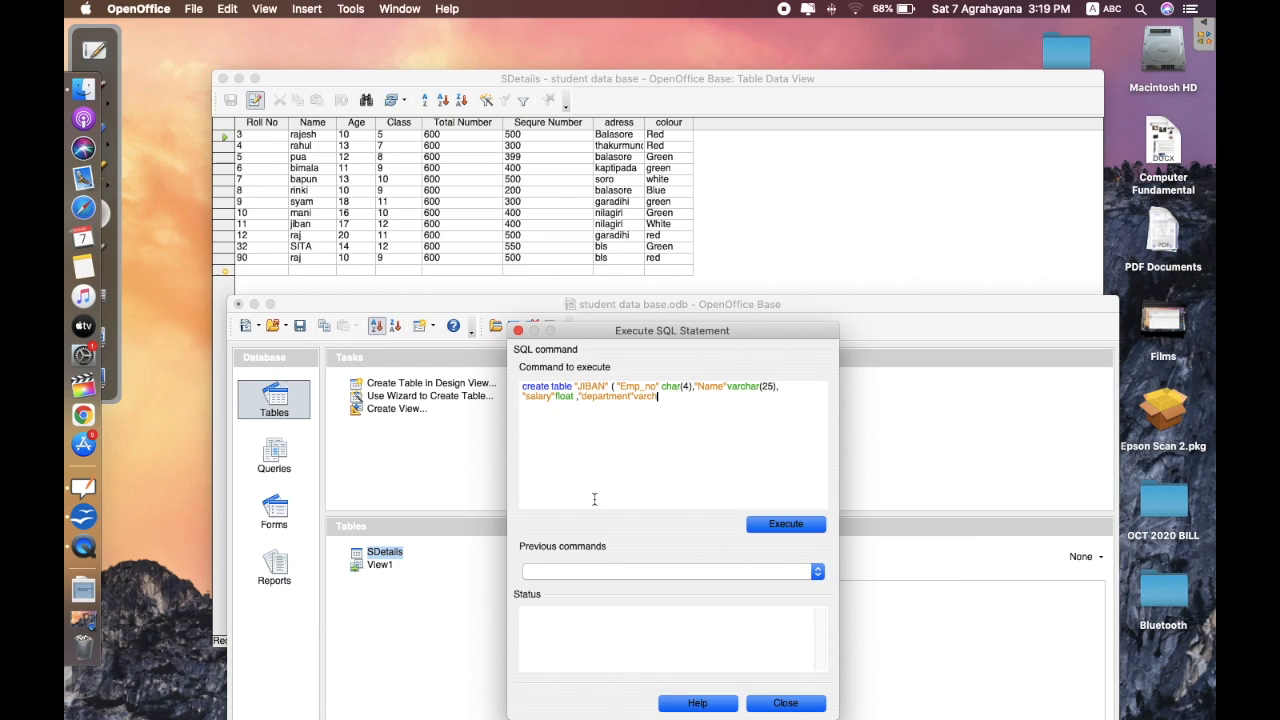
type("ar(15)")
left_click(769, 526)
left_click_drag(670, 612, 526, 610)
left_click(563, 661)
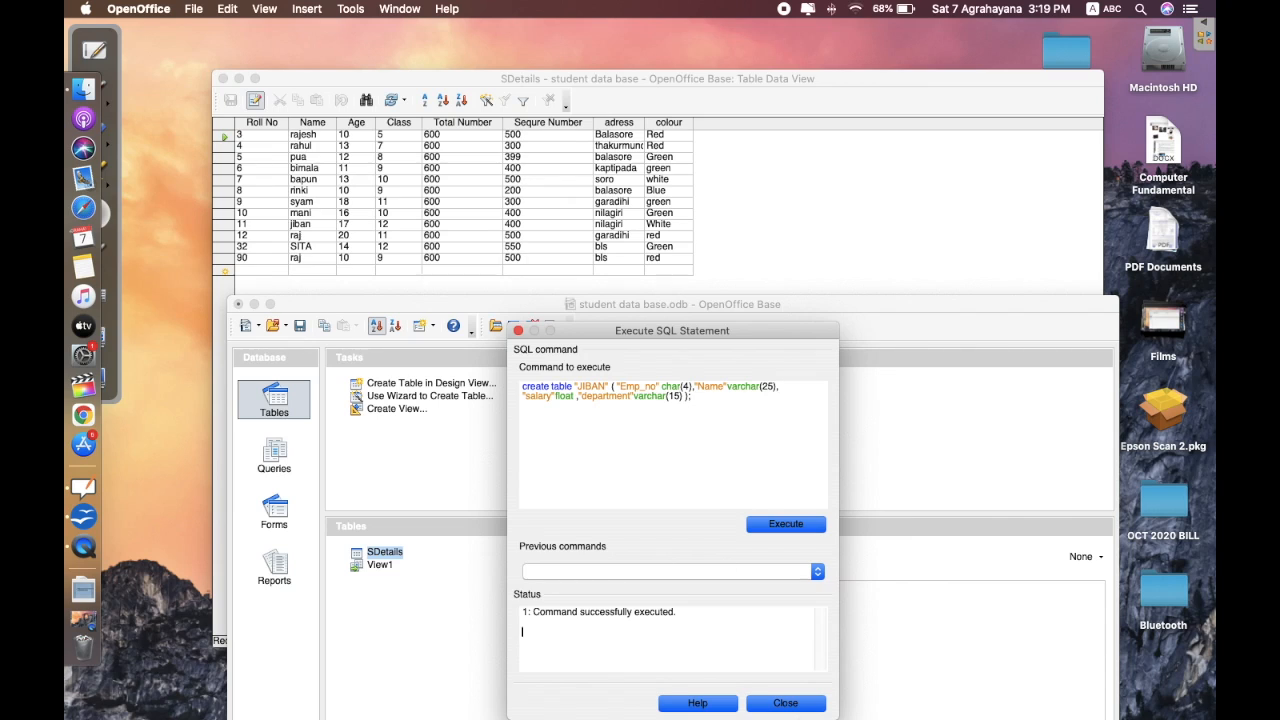
left_click(800, 705)
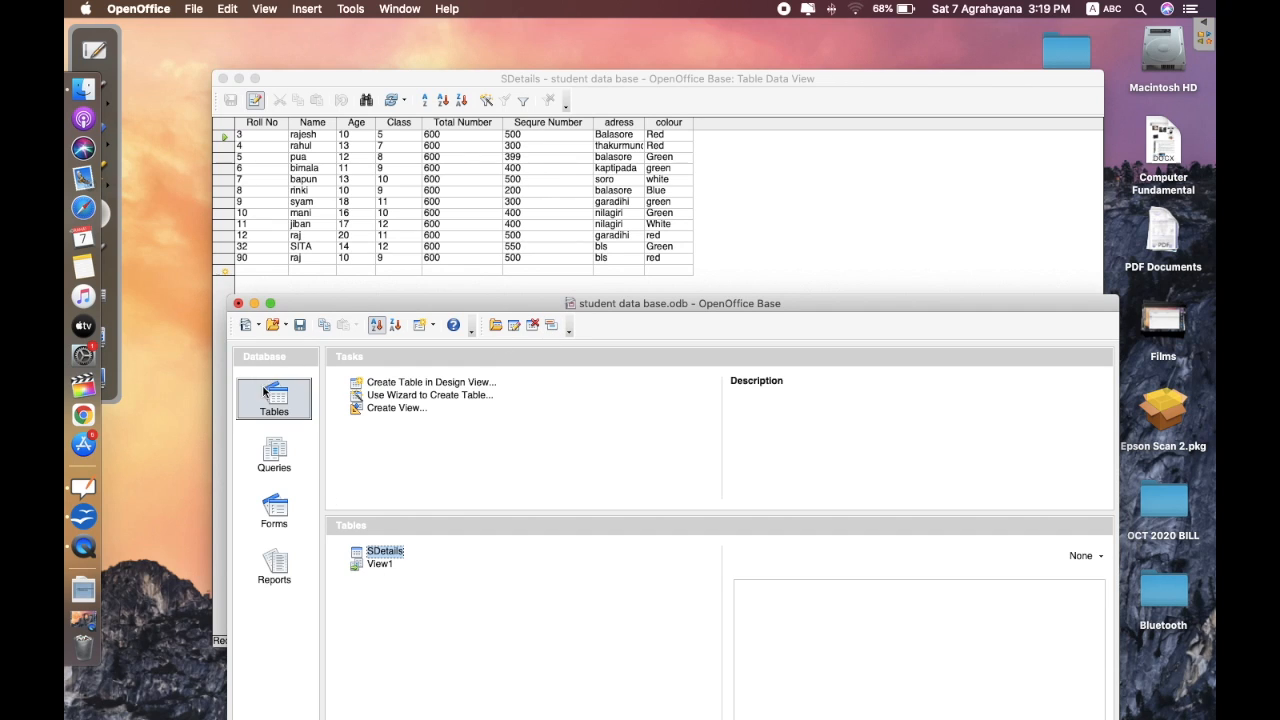
- Close the database discarding changes, relaunch OpenOffice, and reopen student data base to its Tables list
left_click(238, 303)
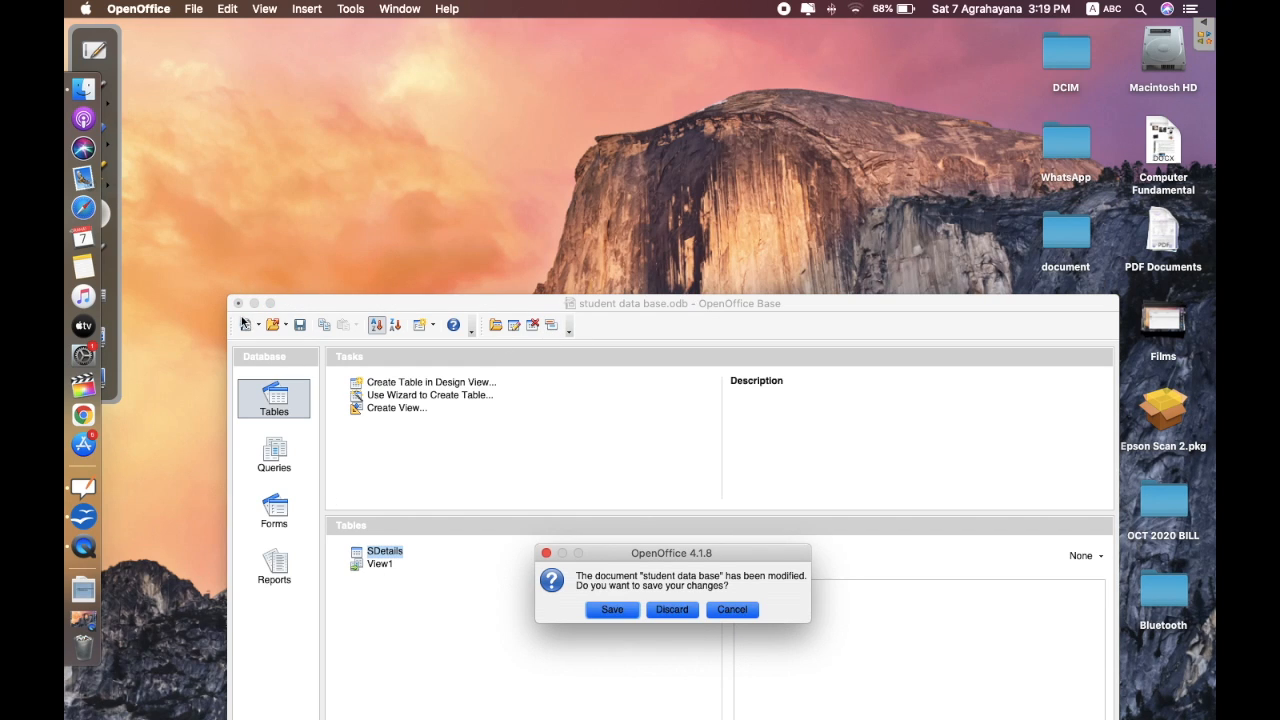
left_click(663, 610)
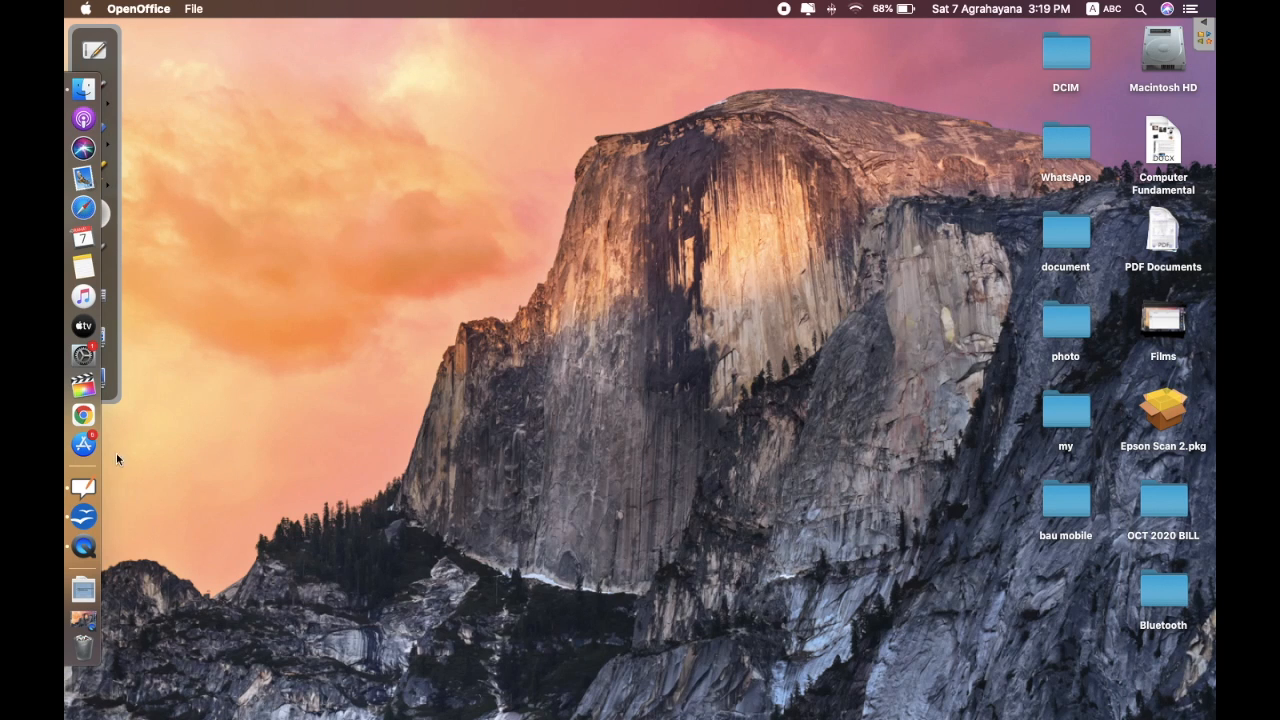
left_click(83, 516)
left_click(735, 350)
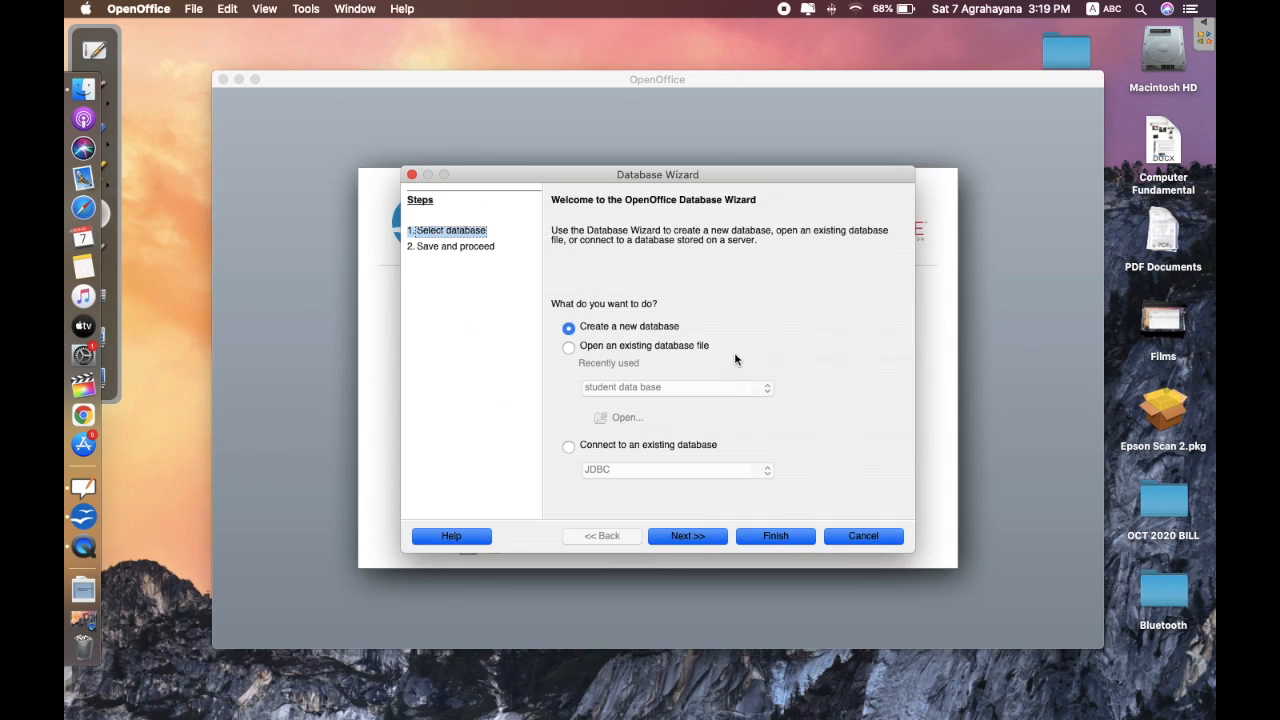
left_click(568, 347)
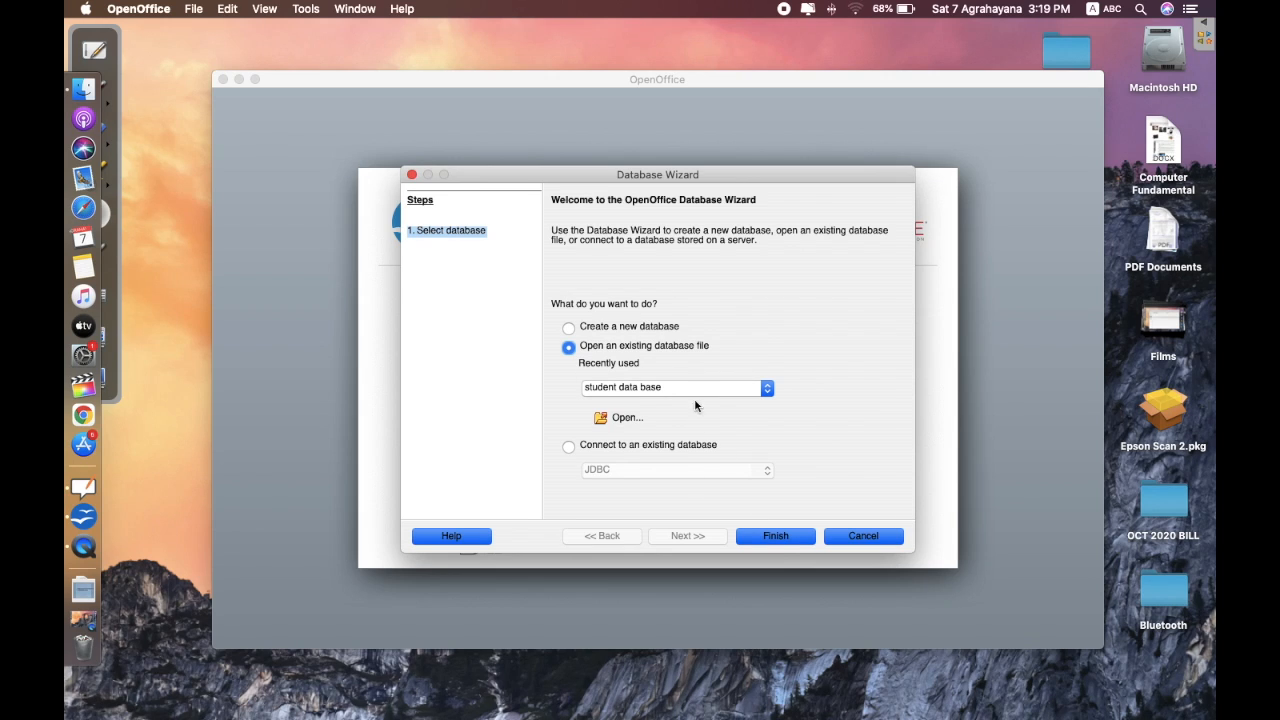
left_click(770, 535)
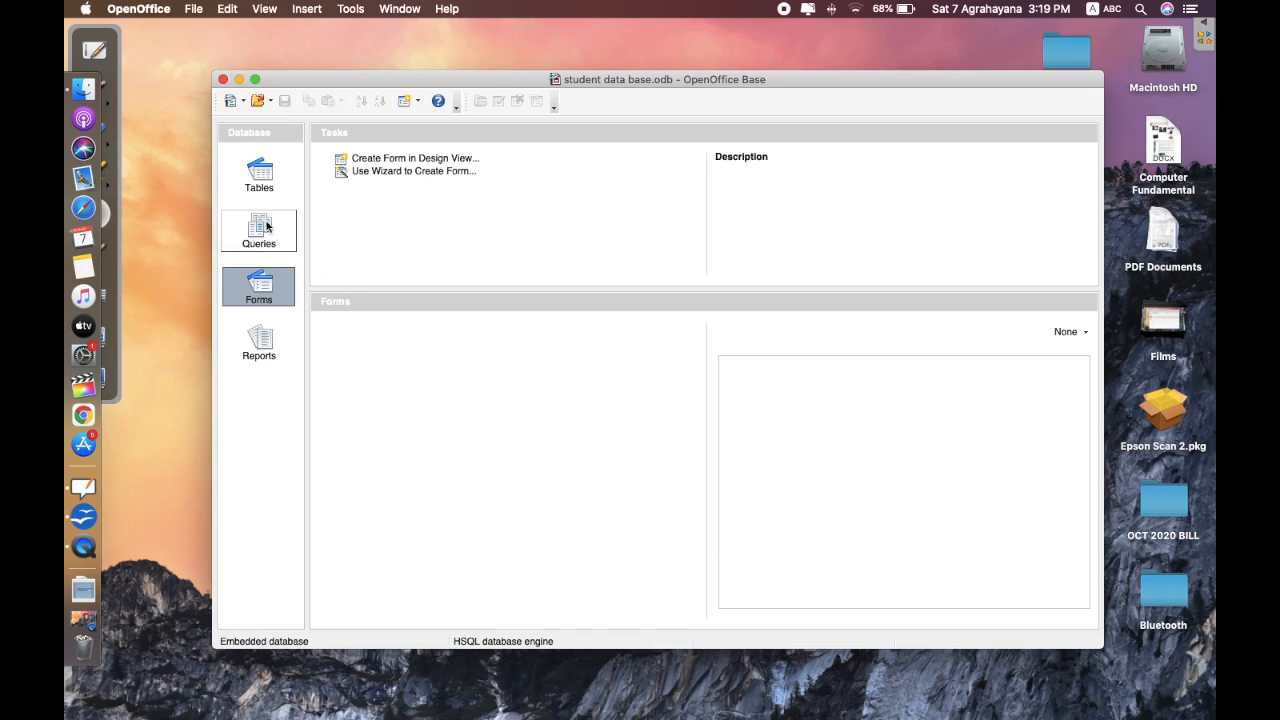
left_click(263, 178)
left_click(363, 328)
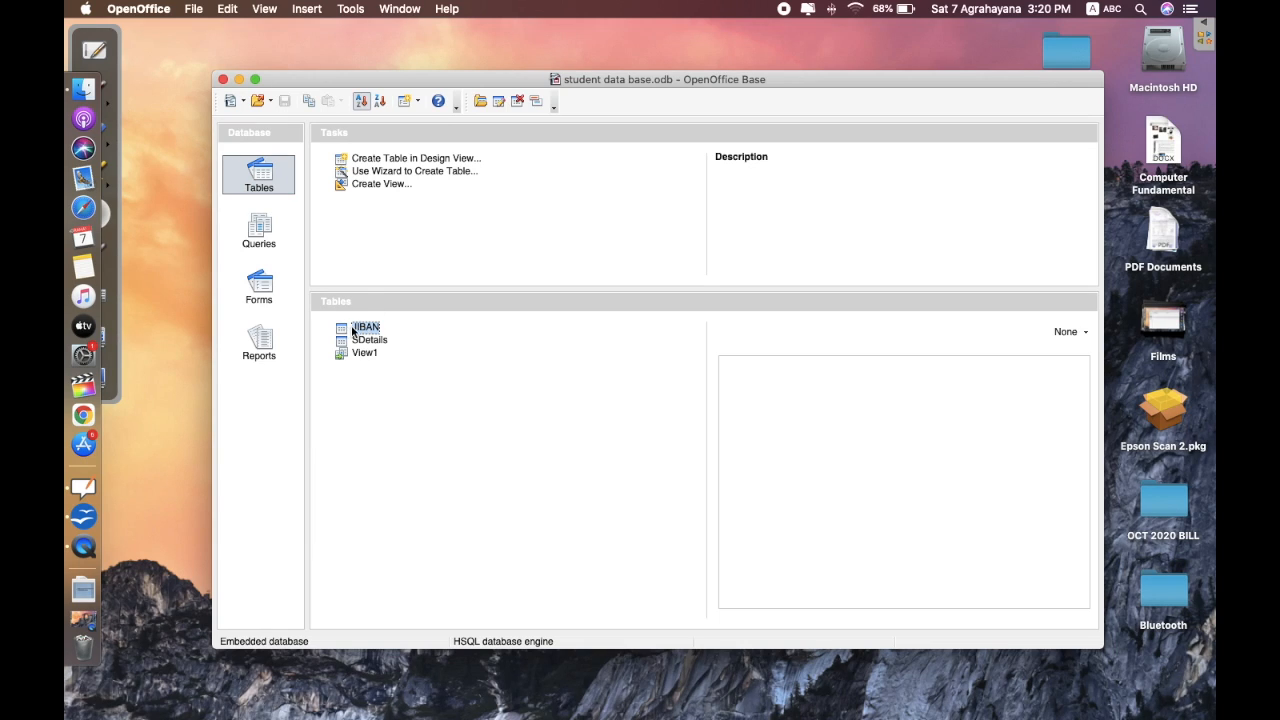
- Open the JIBAN table to check its empty columns, then close it
double_click(352, 328)
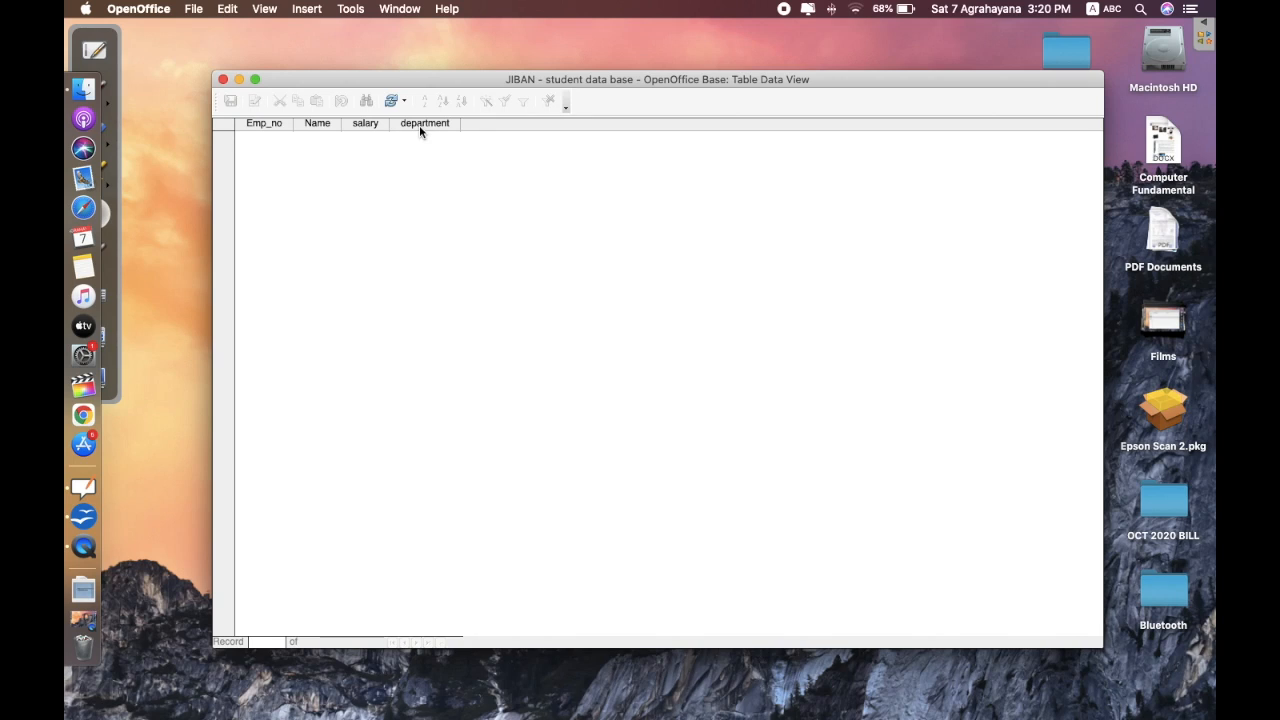
left_click(224, 79)
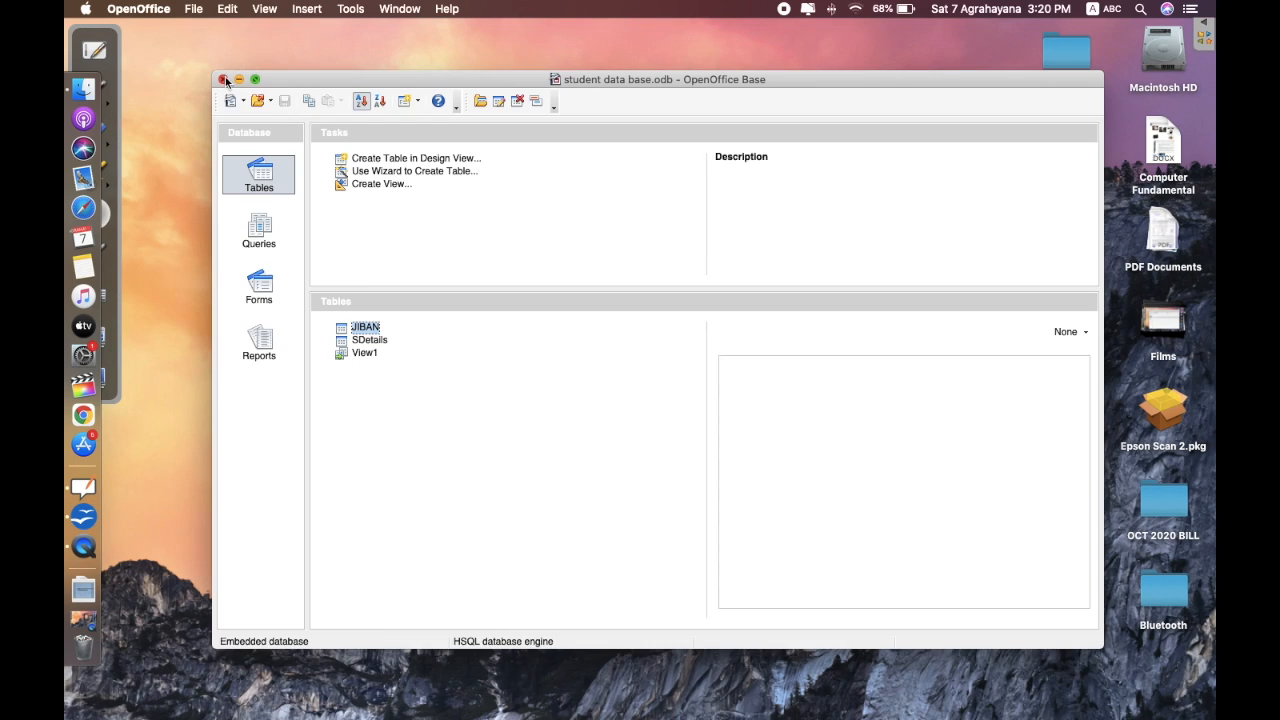
left_click(362, 340)
- Review the SDetails rows, close the table, and switch to the Queries section
double_click(362, 341)
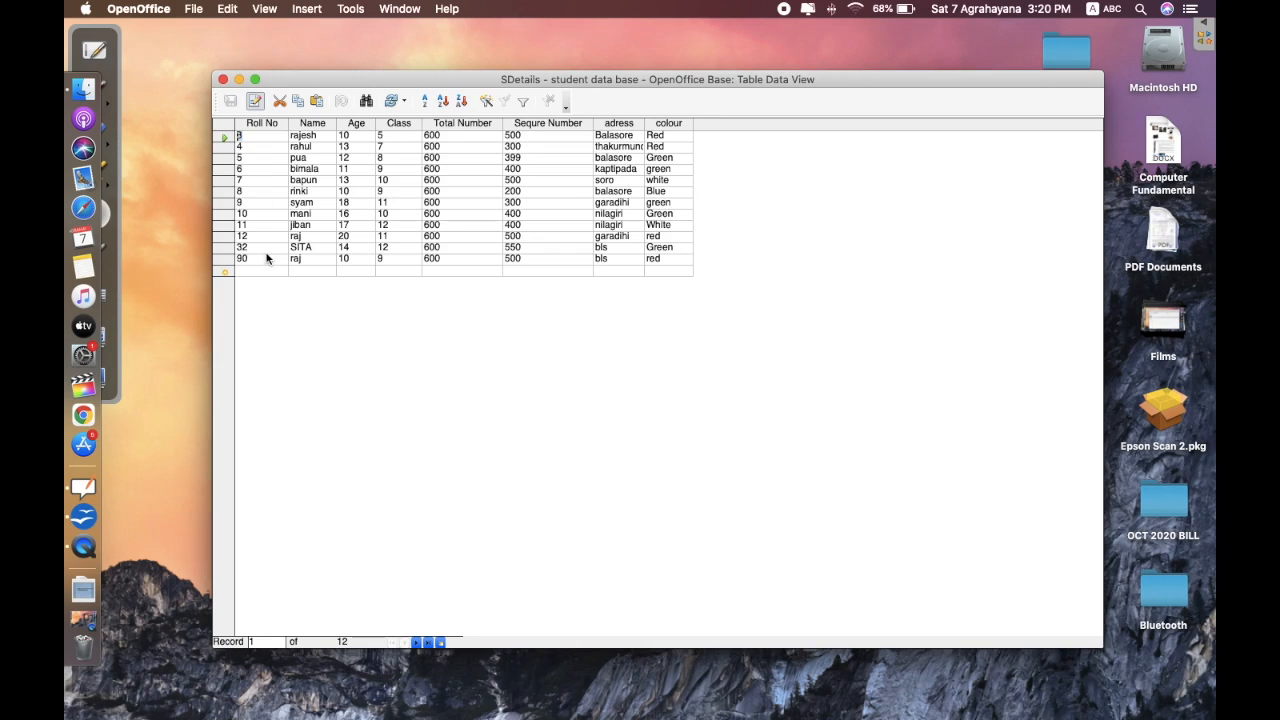
left_click(223, 80)
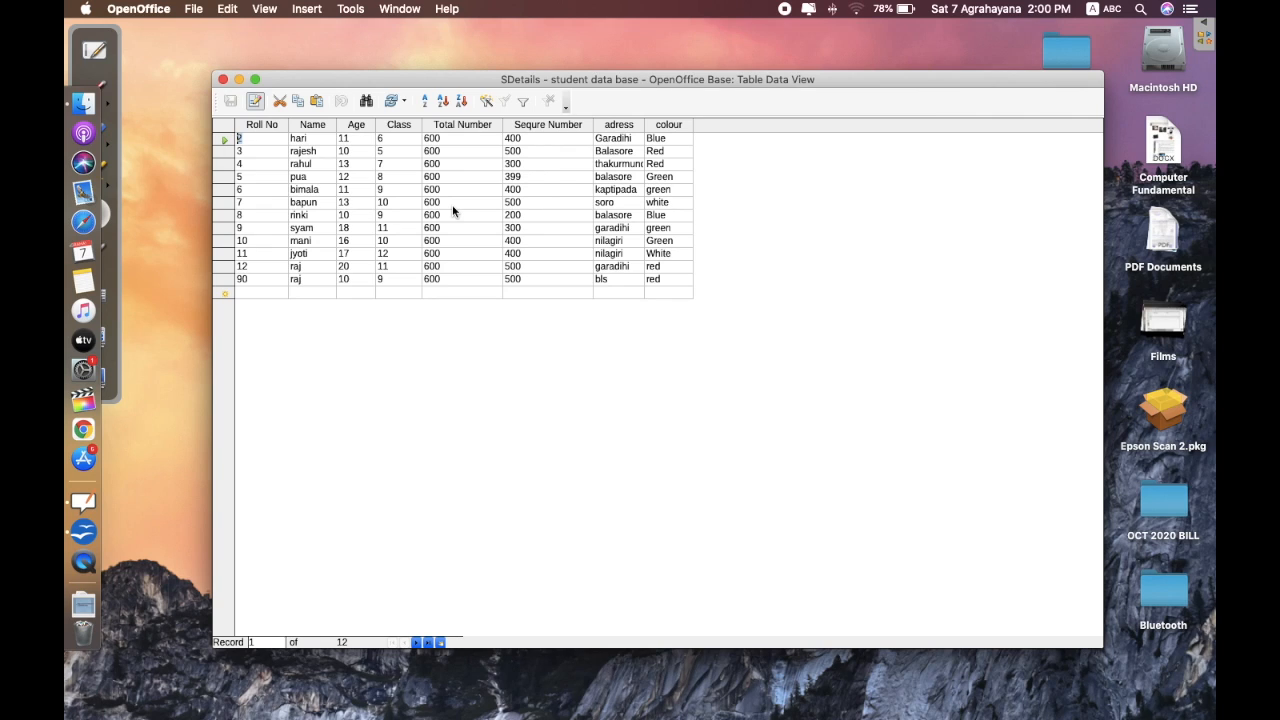
left_click(223, 80)
left_click(259, 236)
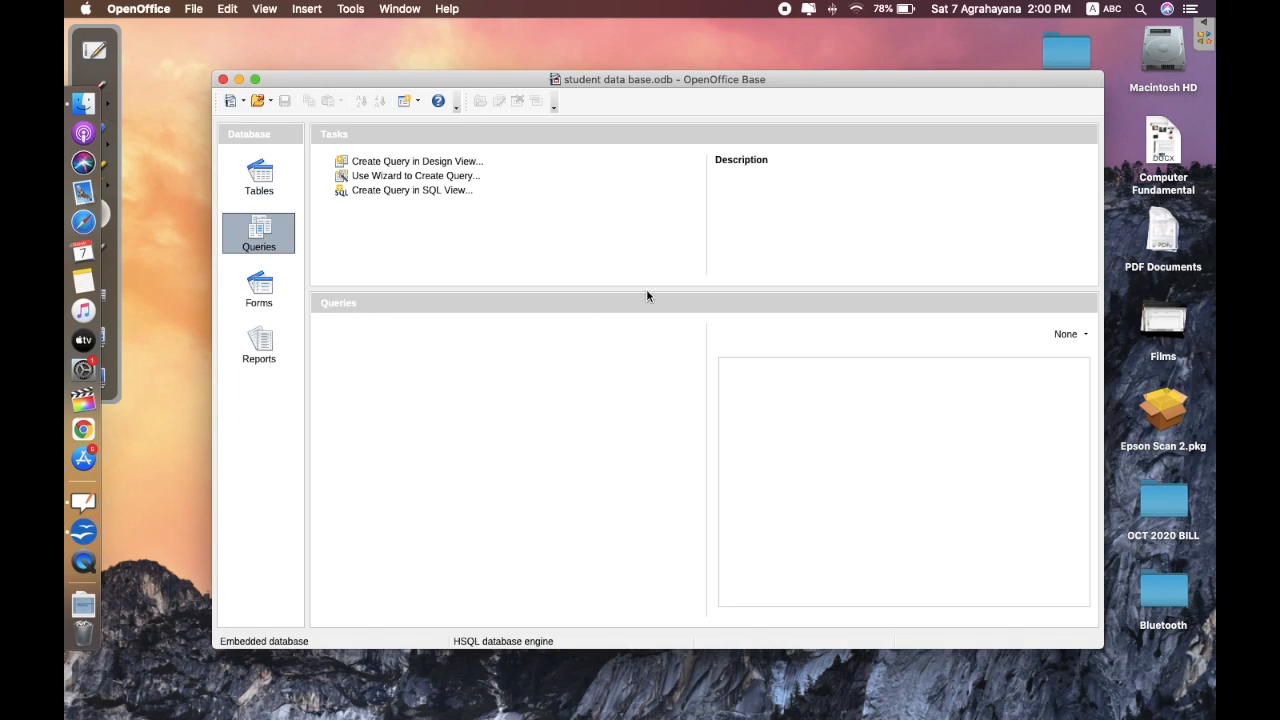
- Start a new SQL-view query and enter select * from SDetails
left_click(405, 192)
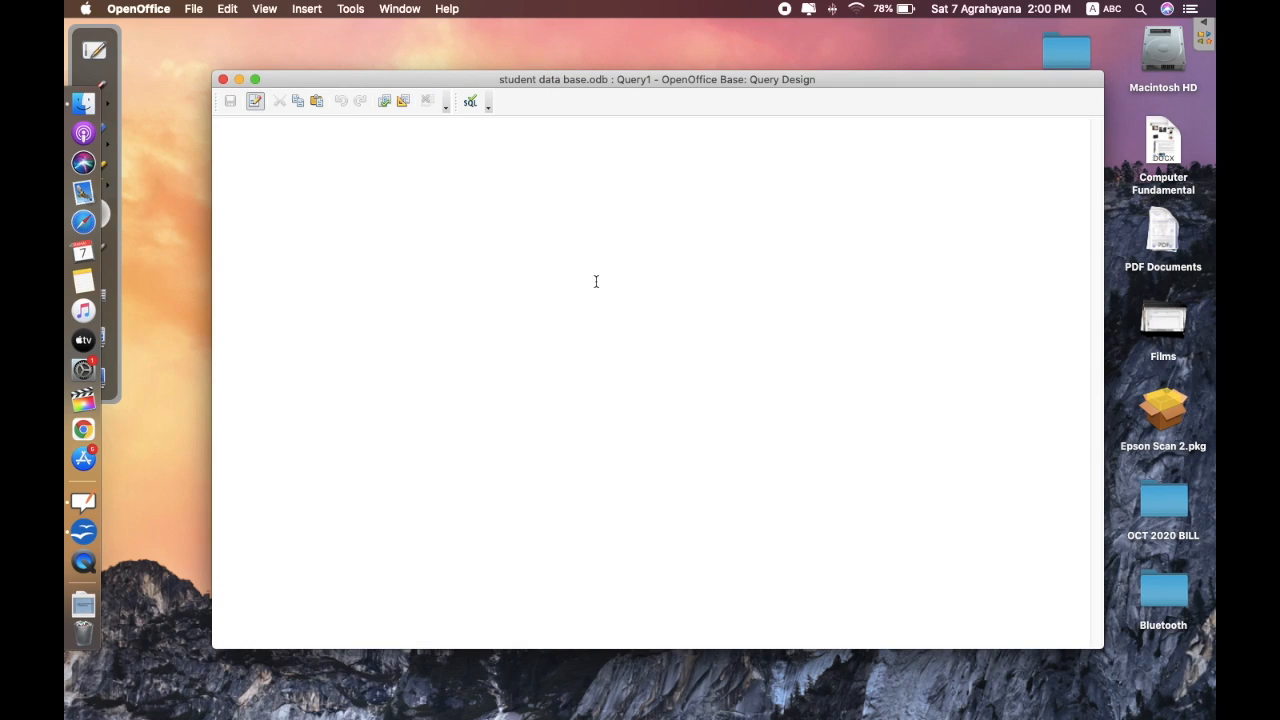
type("select * from SDetails")
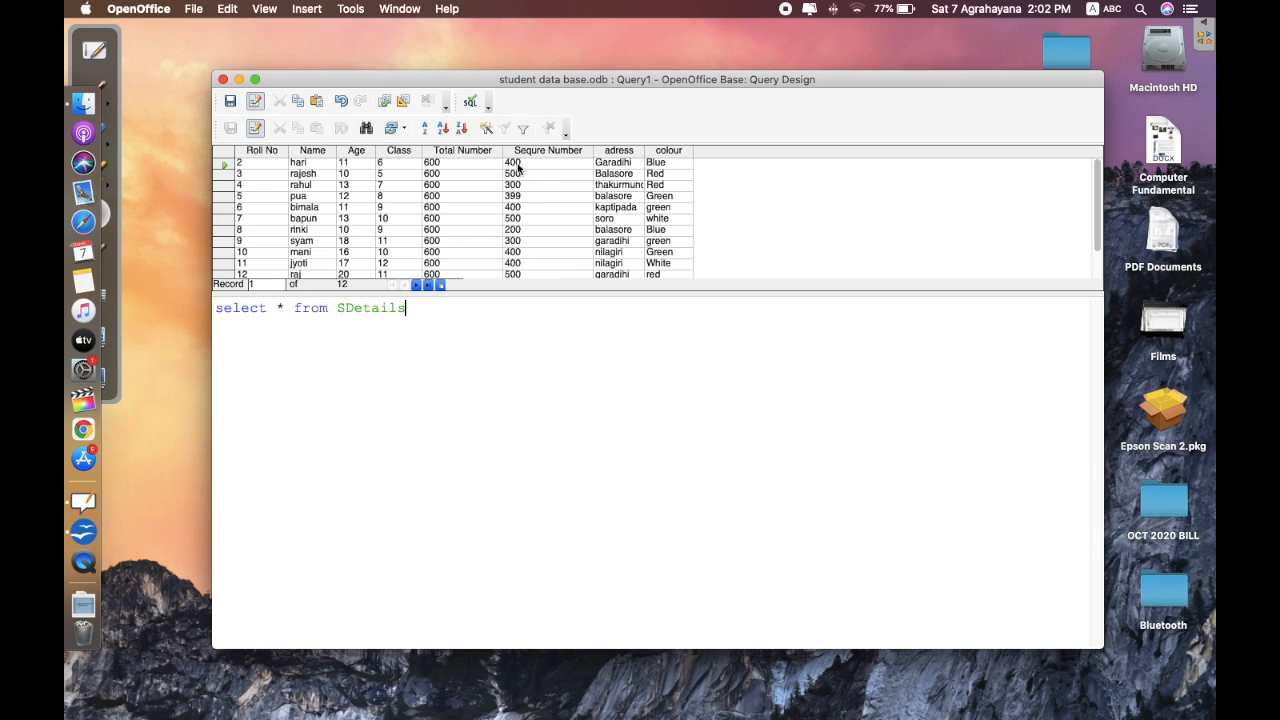
scroll(270, 198, "down", 3)
scroll(271, 200, "up", 3)
scroll(271, 200, "down", 3)
scroll(275, 188, "up", 1)
scroll(275, 188, "up", 1)
- Browse the result records for Roll No 7, 8, 5 and 10, then return to the statement's end
left_click(664, 220)
left_click_drag(664, 220, 664, 219)
left_click(656, 230)
left_click(659, 197)
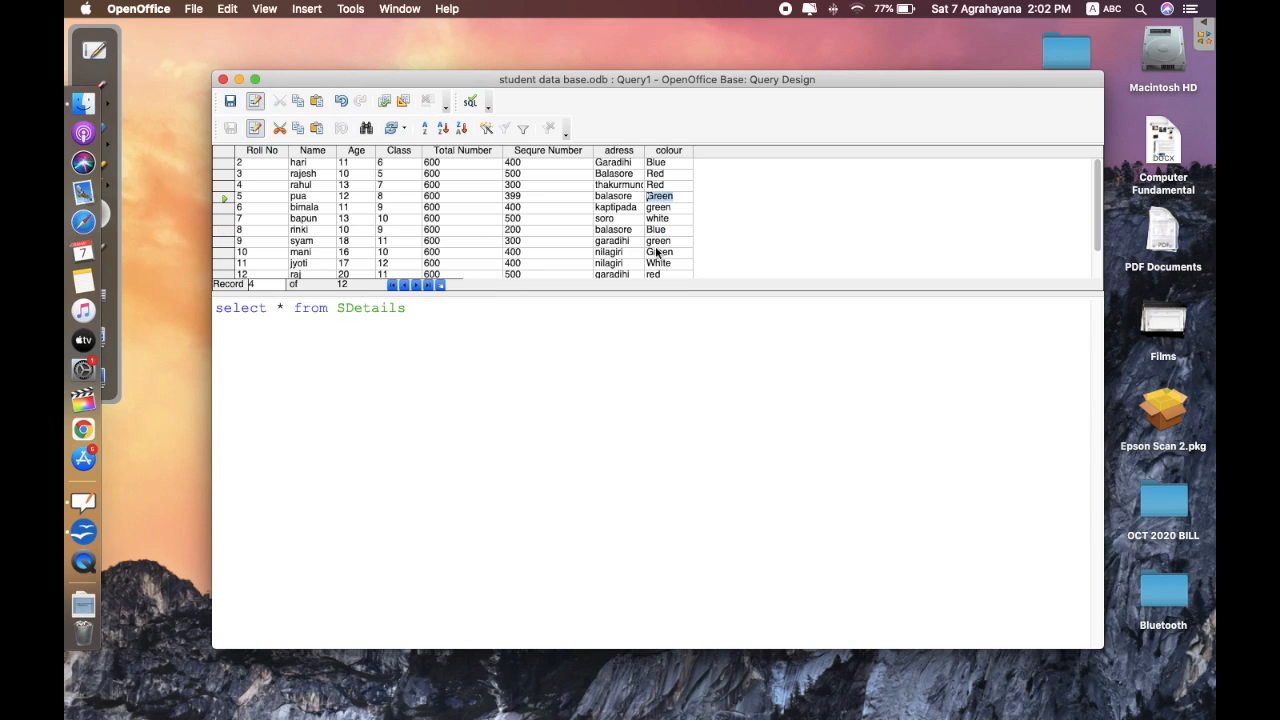
left_click(661, 251)
left_click(467, 332)
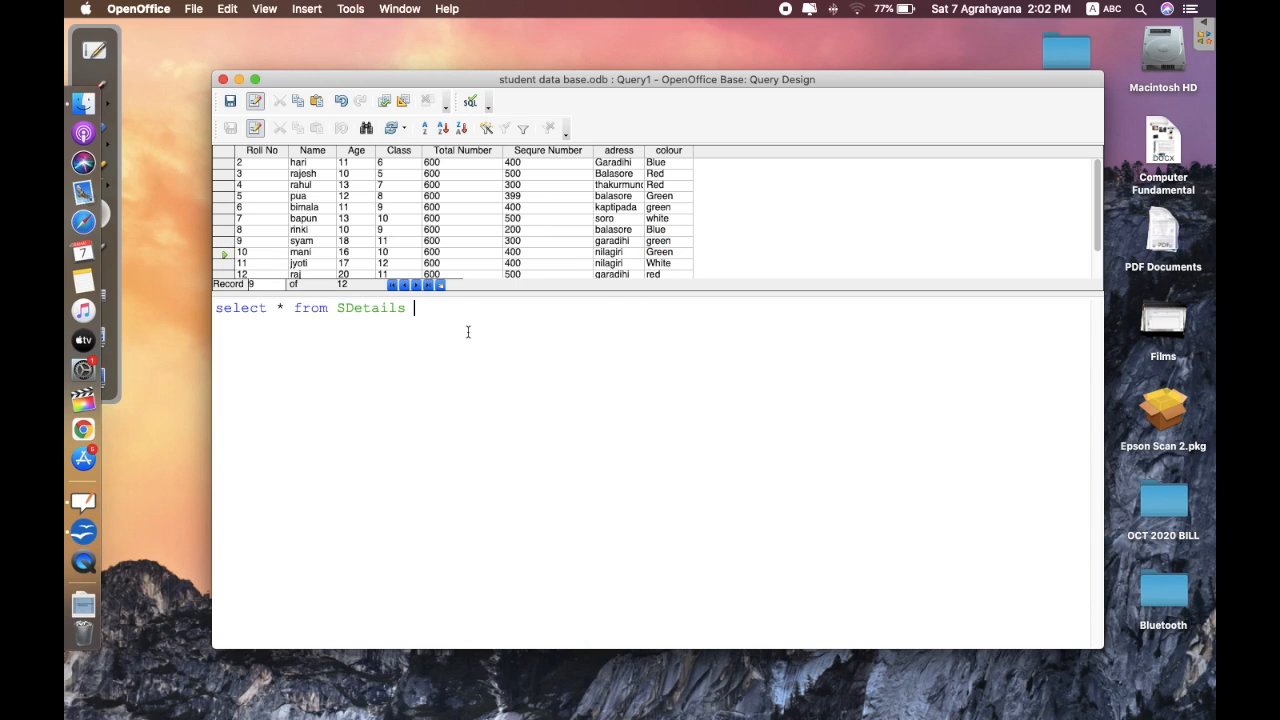
- Append where colour='Green' to the query and run it, leaving Roll No 5 and 10
type("where")
type("colour=")
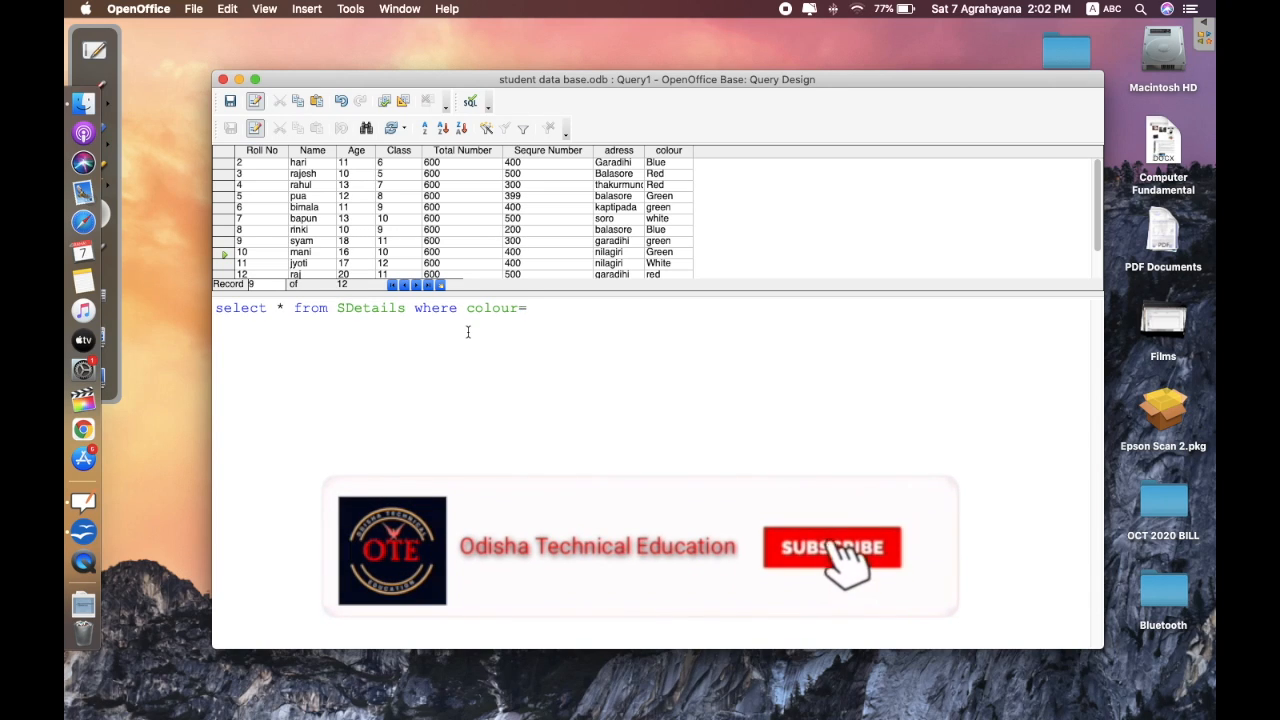
type("''")
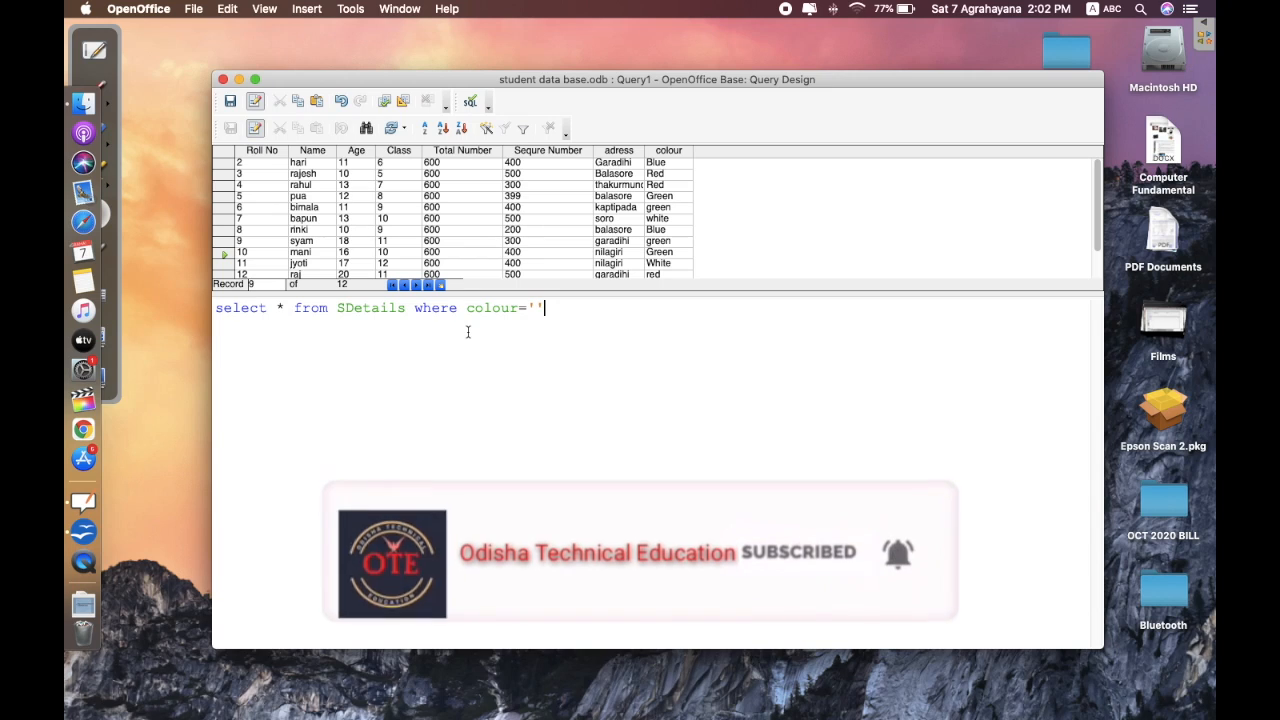
key("Left")
type("Green")
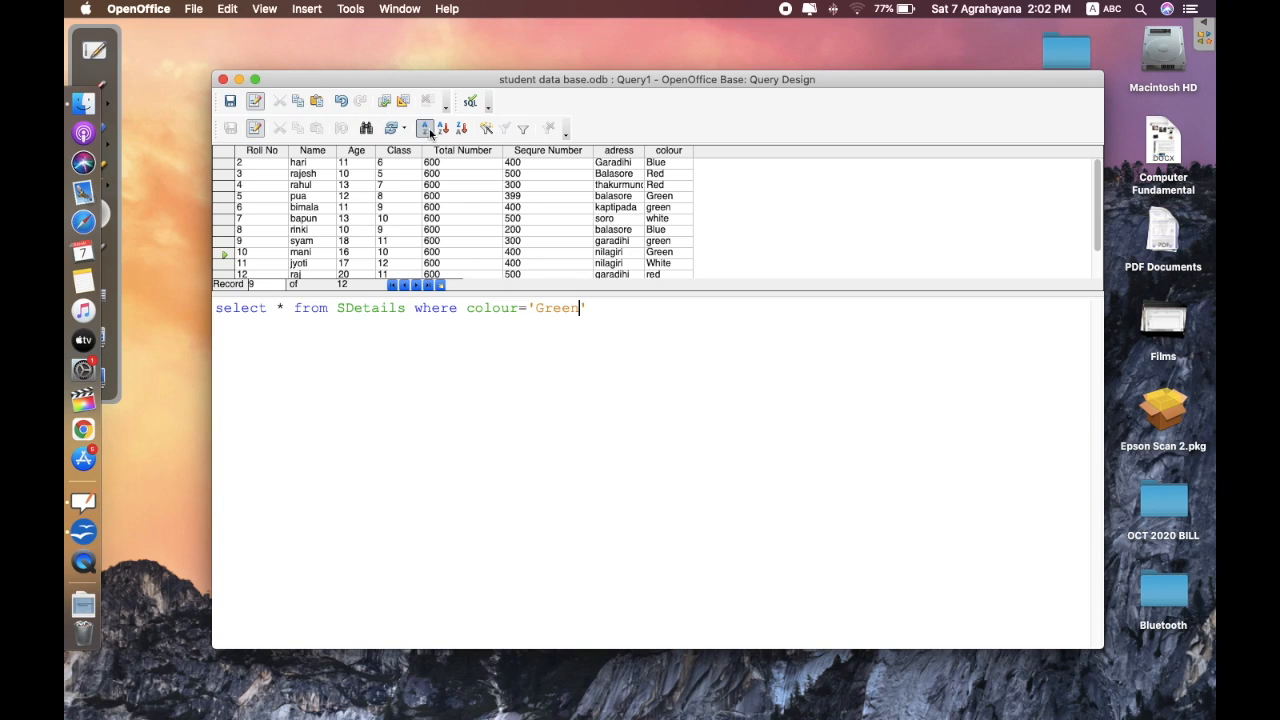
left_click(385, 101)
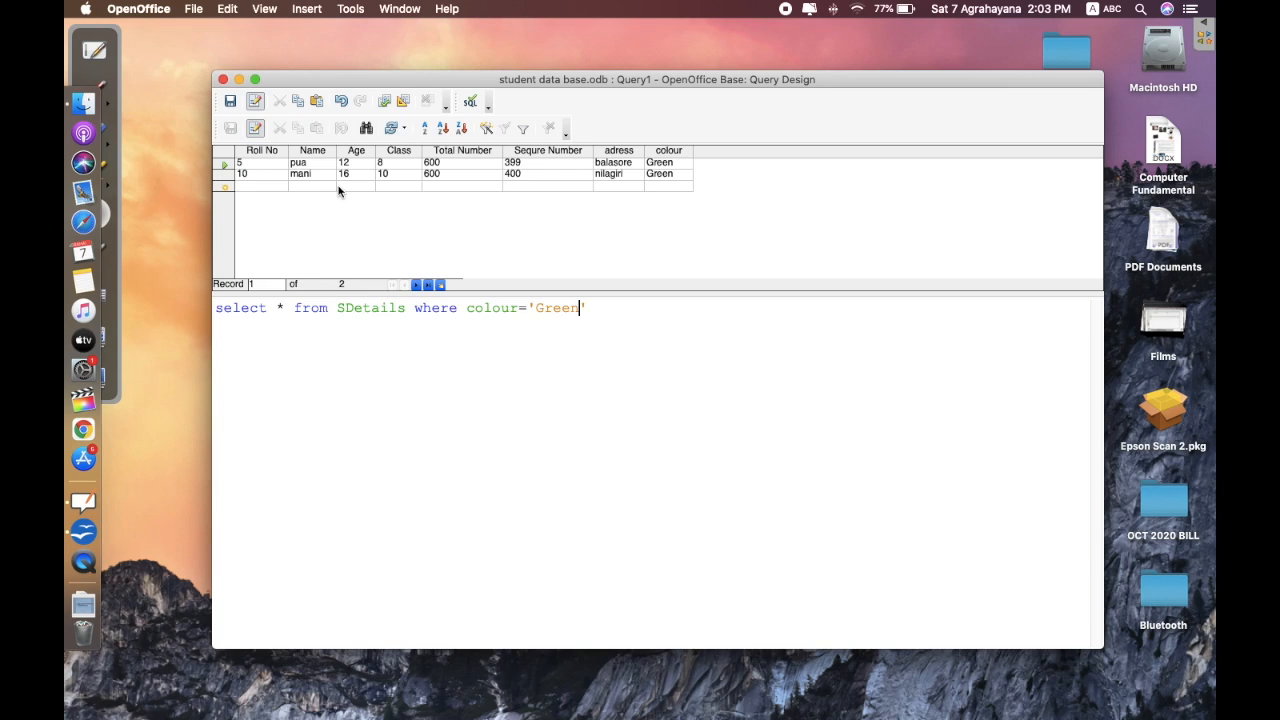
- Change the condition to Class='10' and rerun the query, returning Roll No 7 and 10
left_click_drag(467, 308, 518, 308)
key("BackSpace")
type("Class")
left_click(572, 309)
key("BackSpace")
key("BackSpace")
key("BackSpace")
key("BackSpace")
key("BackSpace")
type("10")
left_click(386, 104)
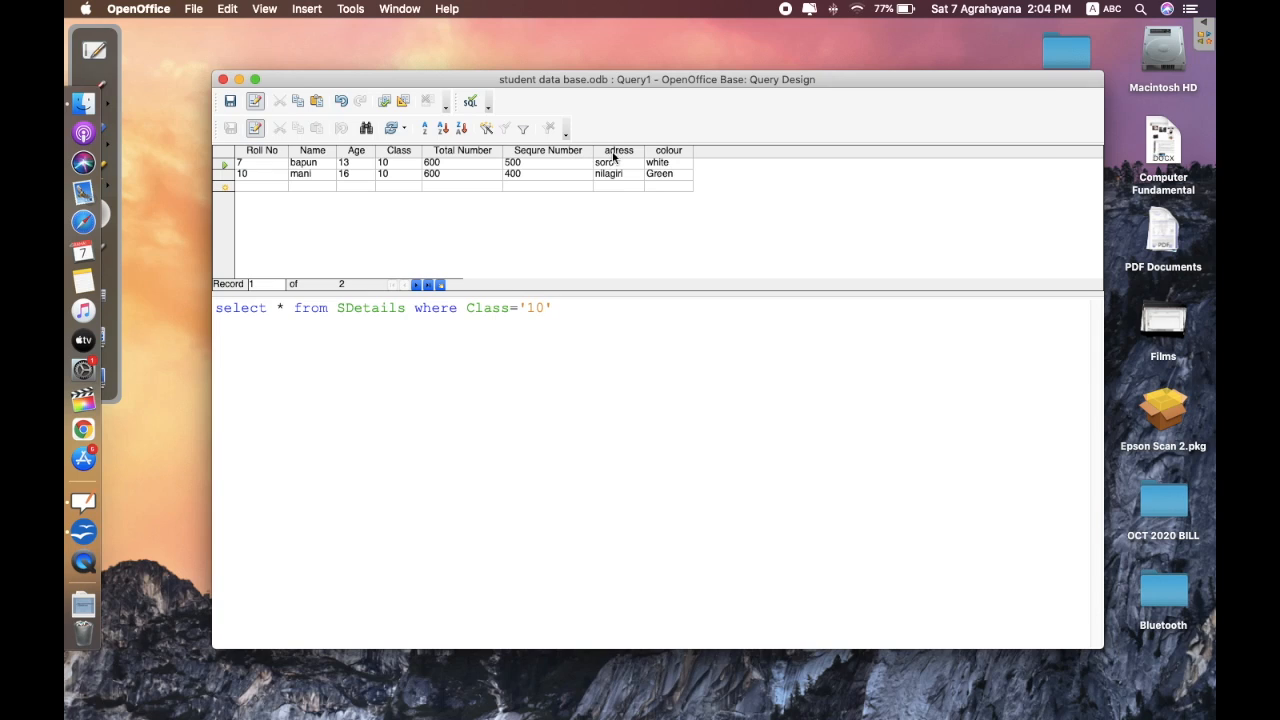
- Enter a new record: Roll No 12, a student name, age 23, Class 10, 600, 450, bls, Green
left_click(270, 187)
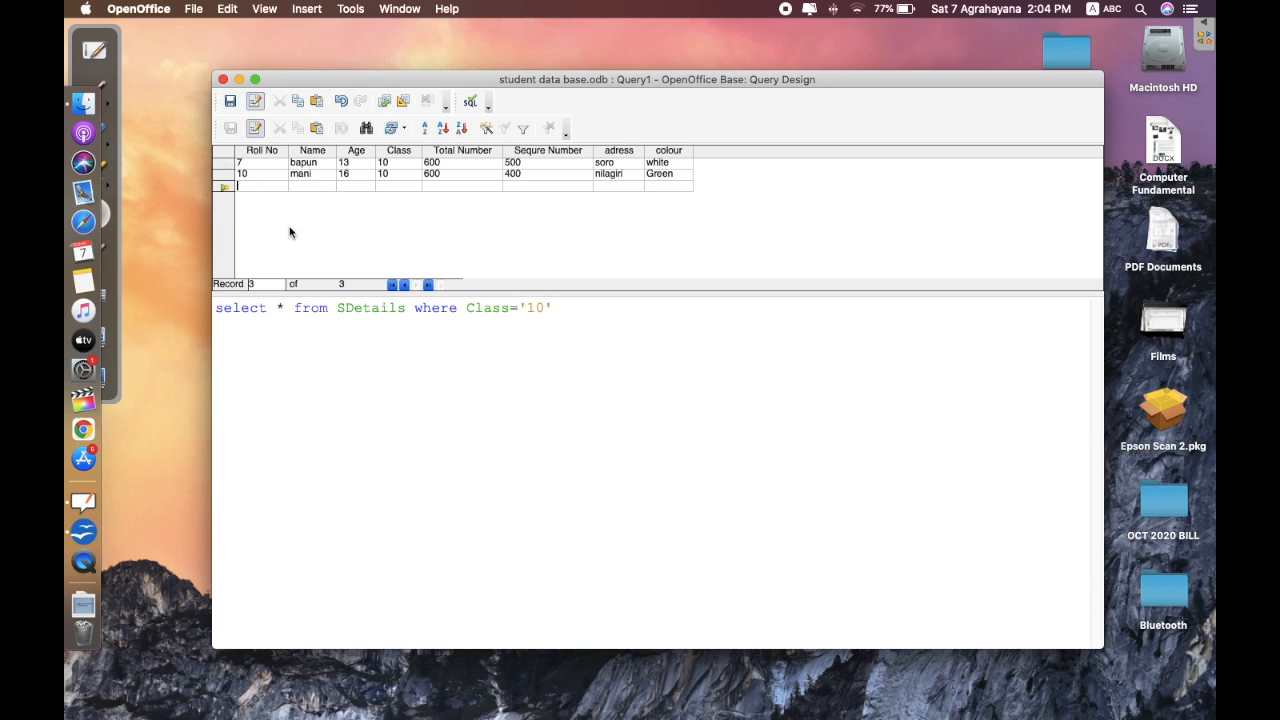
type("12")
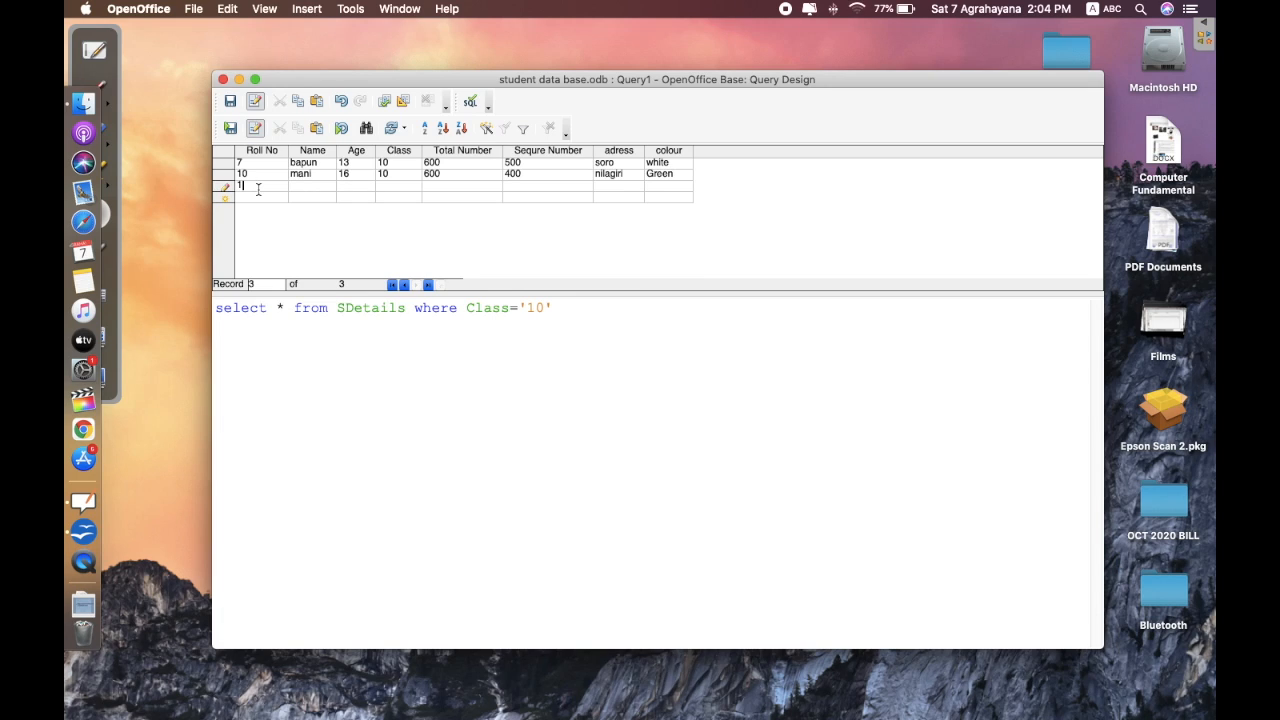
key("Tab")
type("har")
type("23")
type("10")
key("Tab")
type("600")
key("Tab")
type("50")
key("BackSpace")
key("BackSpace")
type("450 ")
type("bls ")
type("Green")
- Save the query as Query1 and attempt to store the new Roll No 12 record
left_click(230, 101)
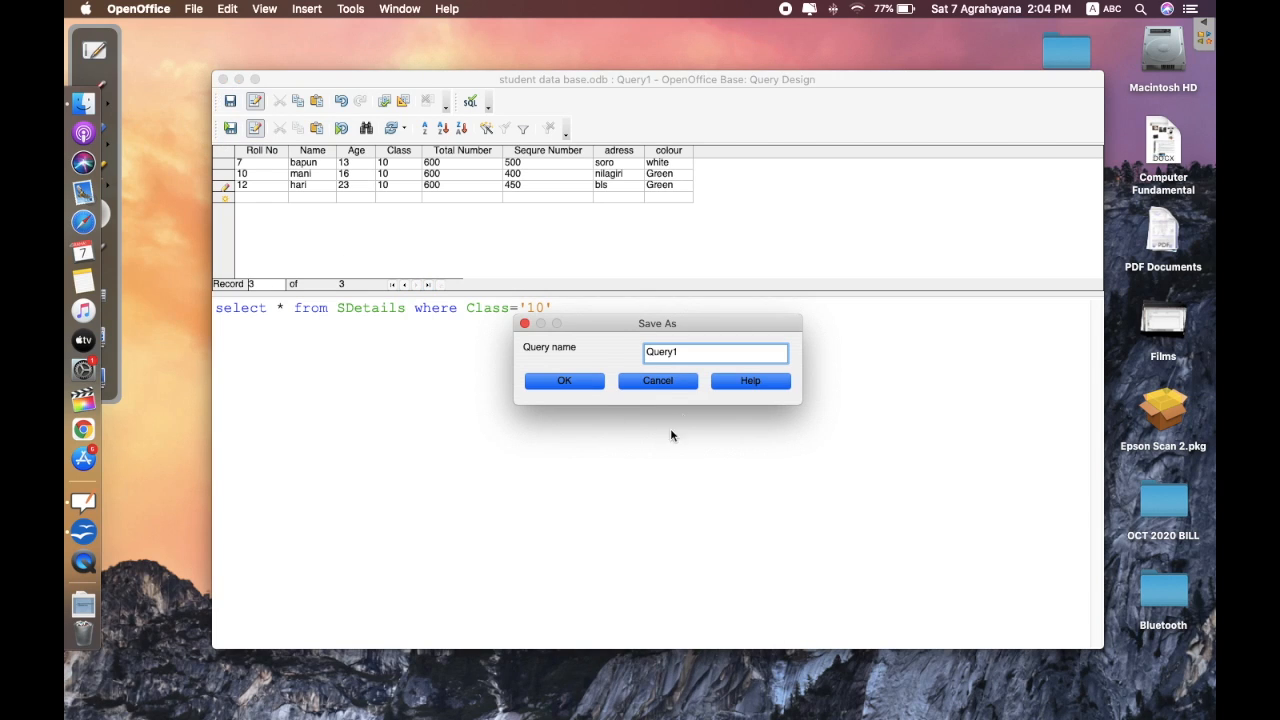
left_click(578, 380)
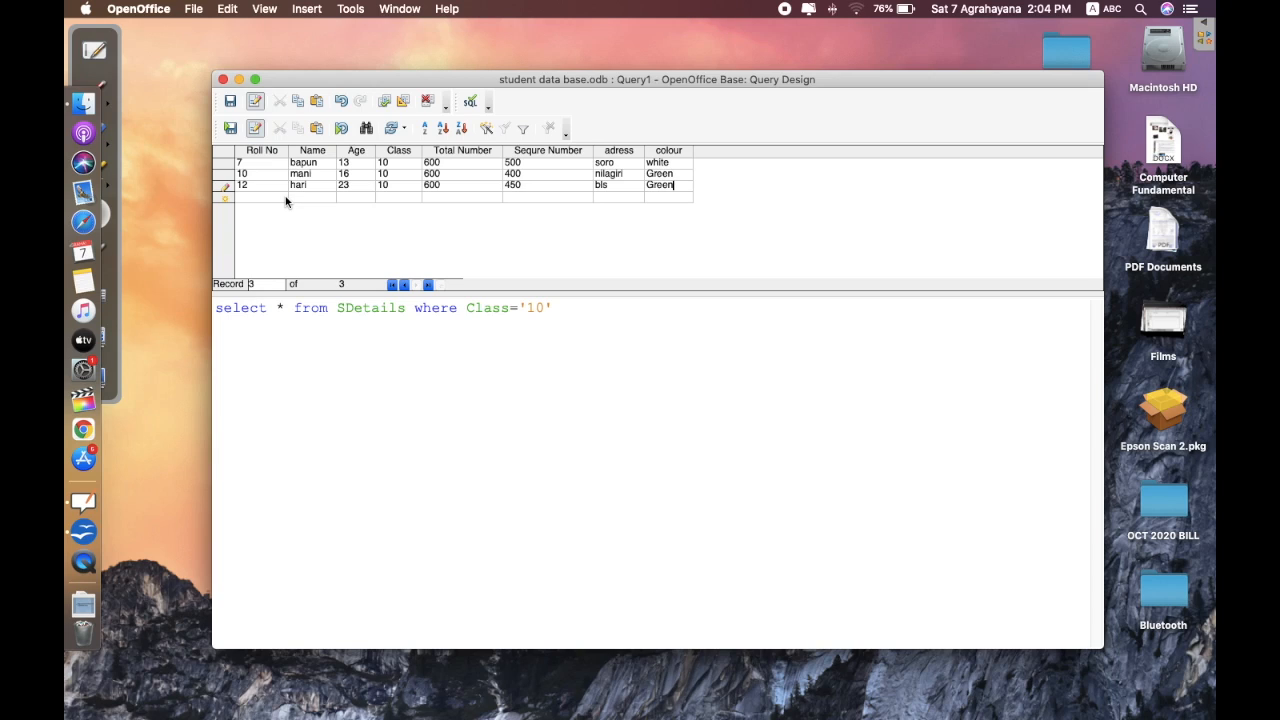
left_click(230, 129)
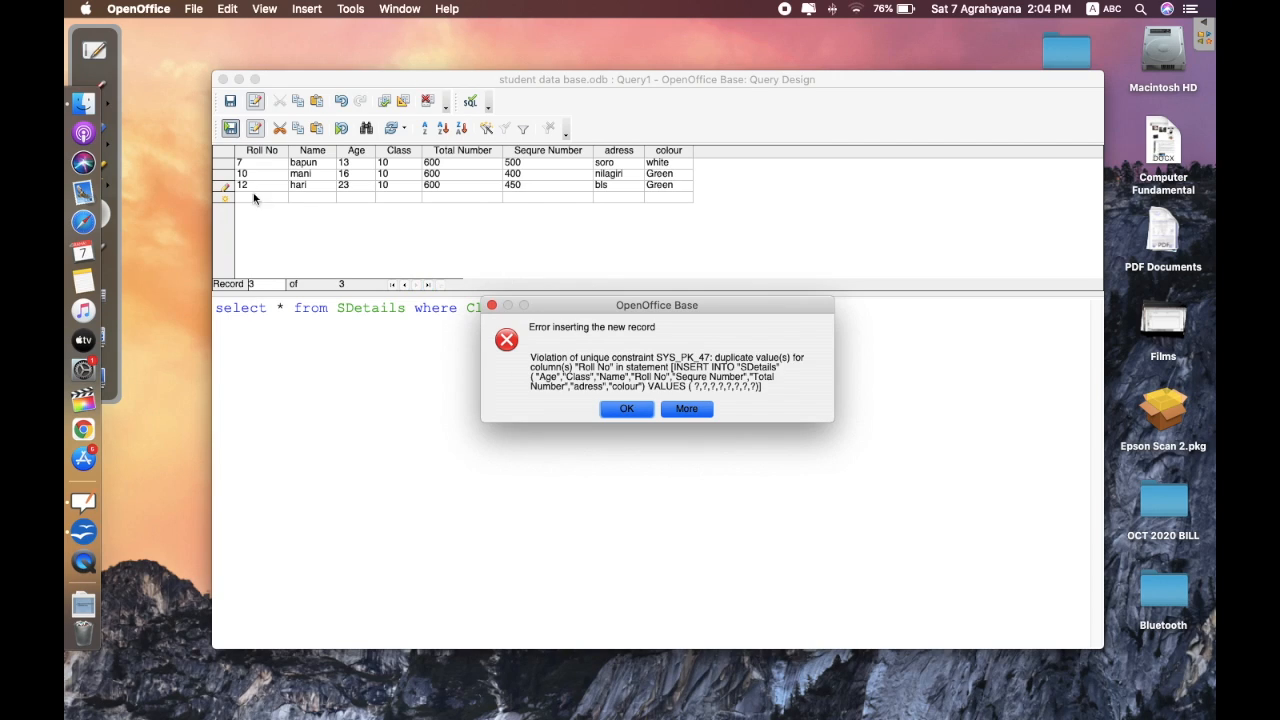
- Dismiss the duplicate Roll No error, toggle edit mode off, and close the Query Design window
left_click(632, 412)
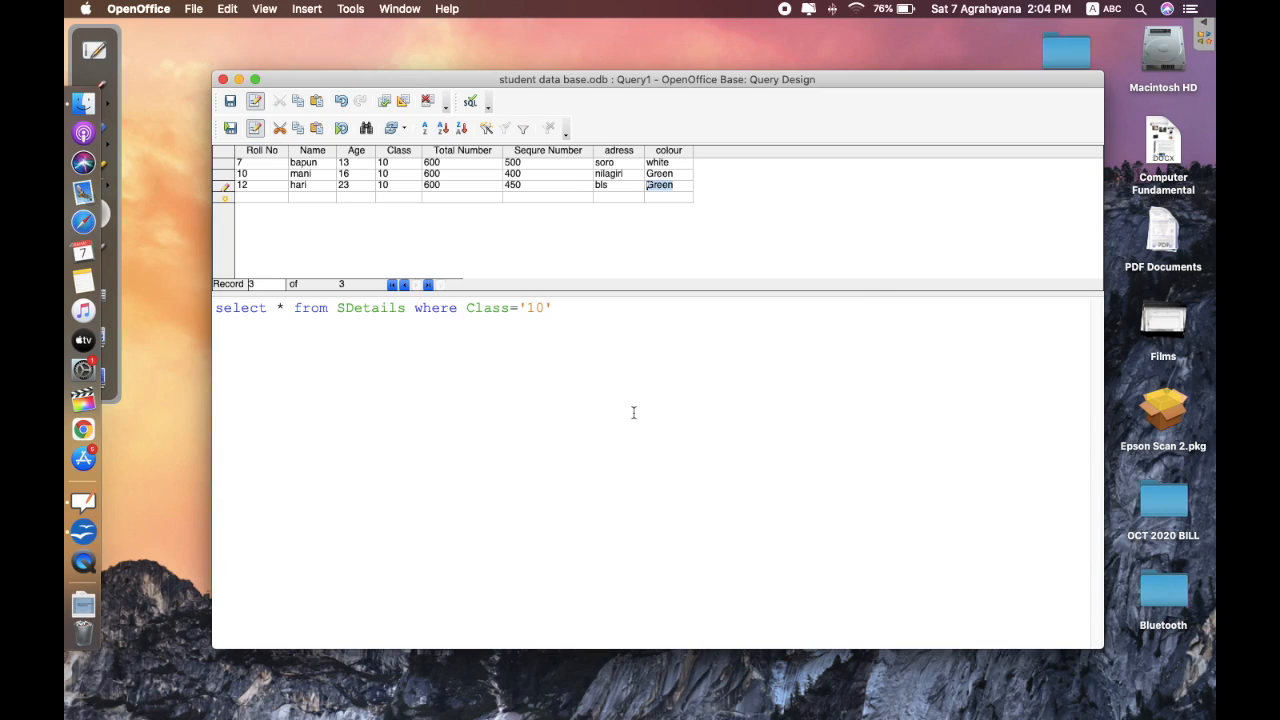
left_click(256, 101)
left_click(352, 9)
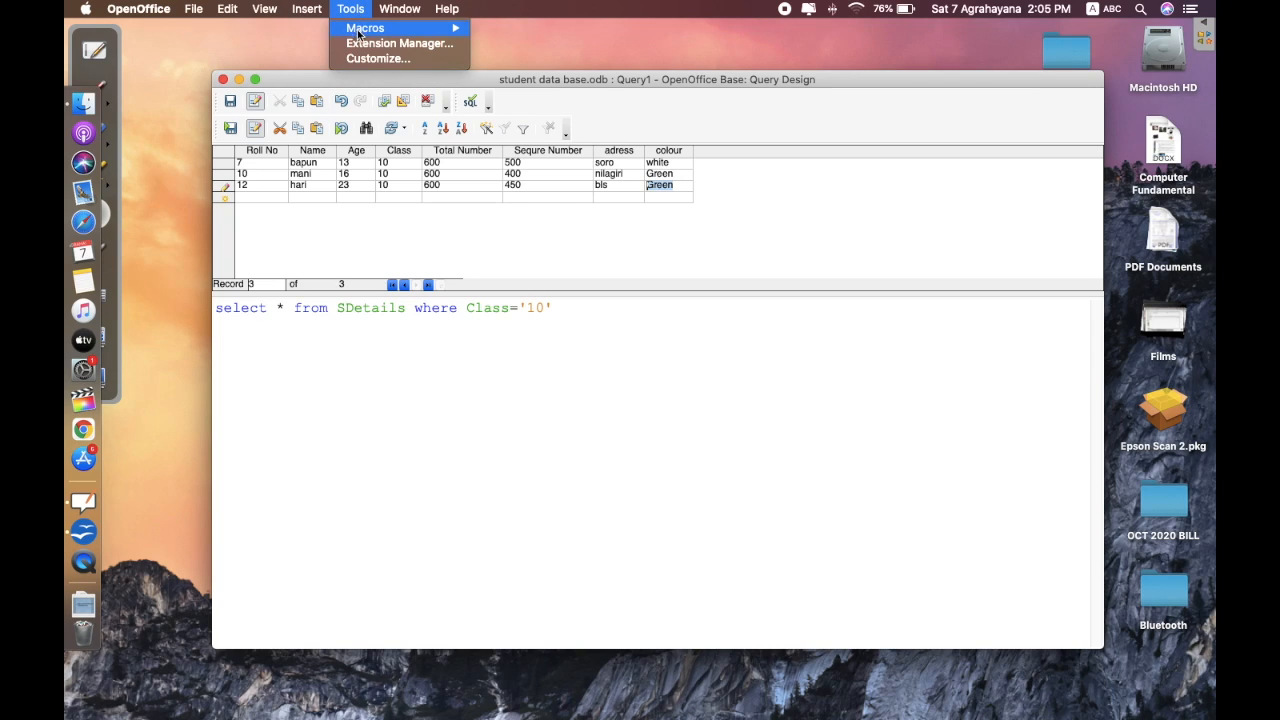
mouse_move(348, 31)
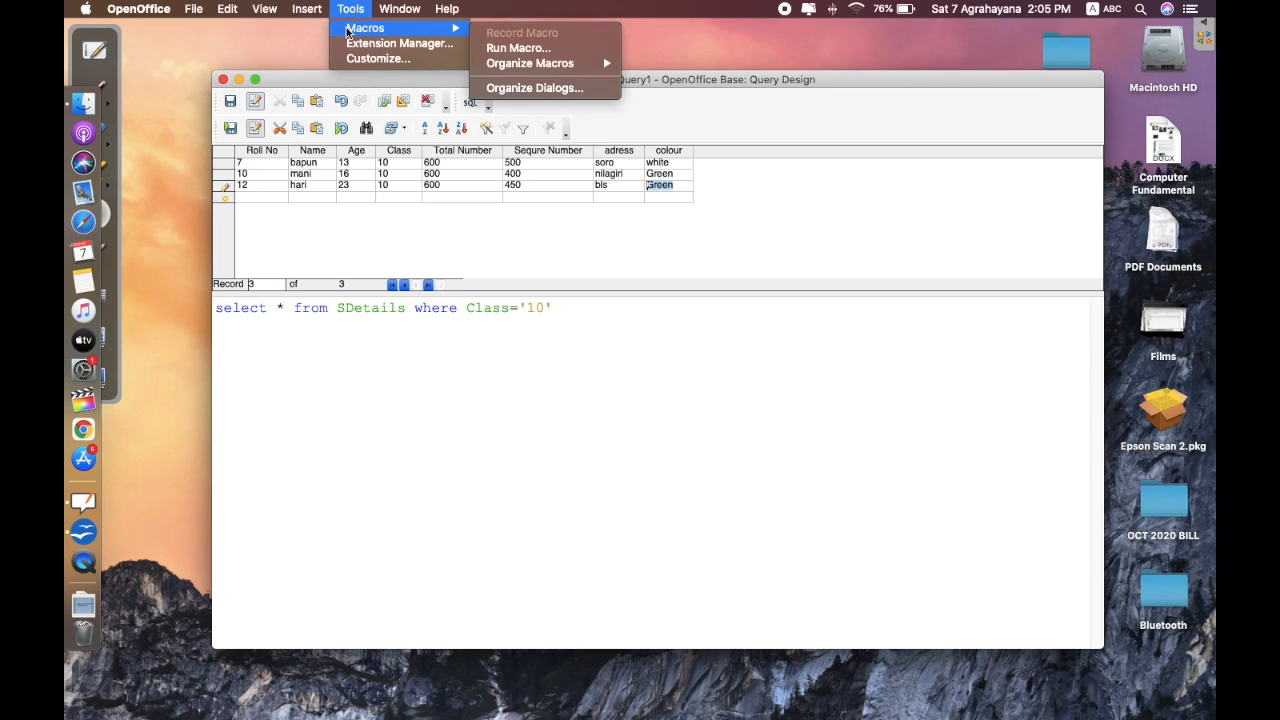
left_click(223, 79)
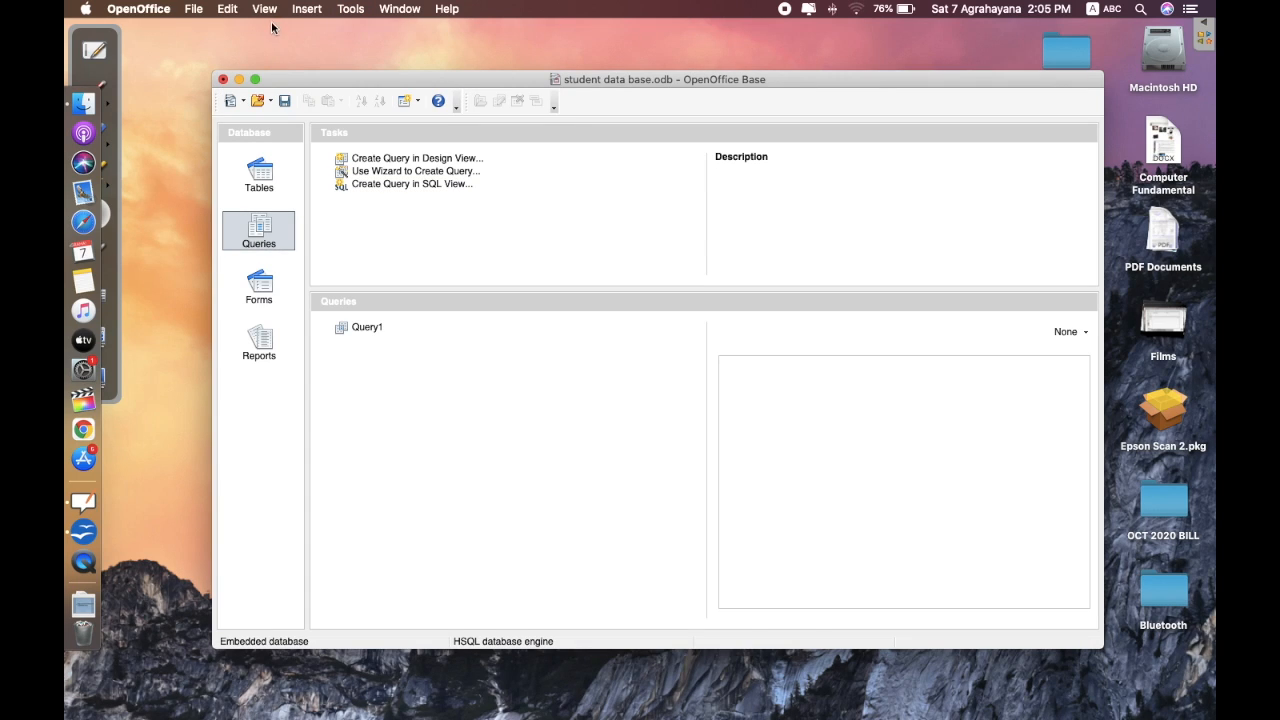
left_click(340, 11)
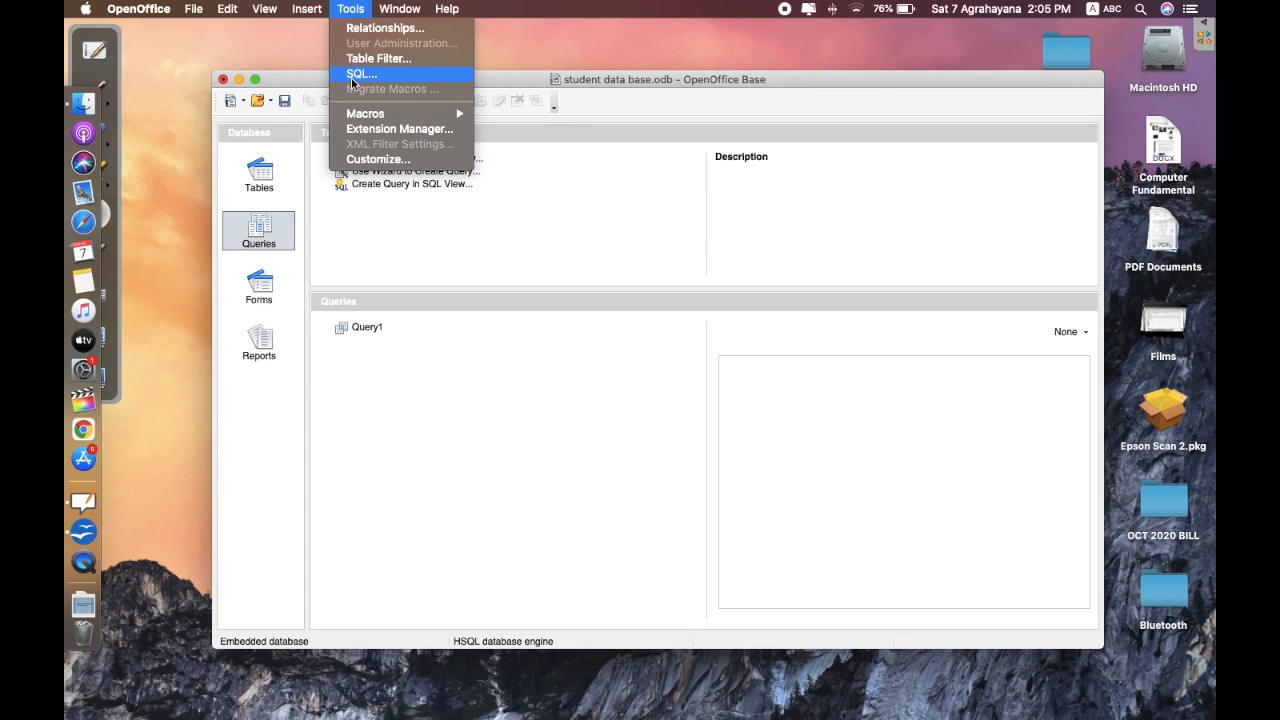
left_click(390, 180)
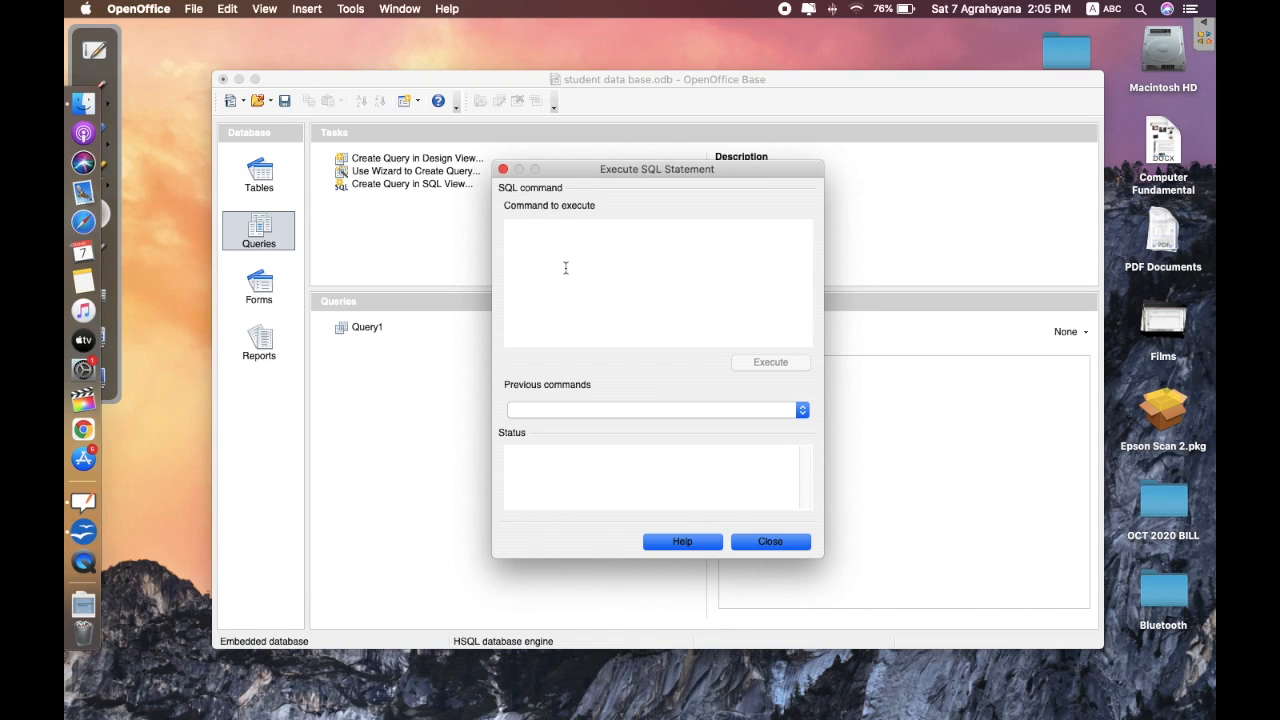
type("i")
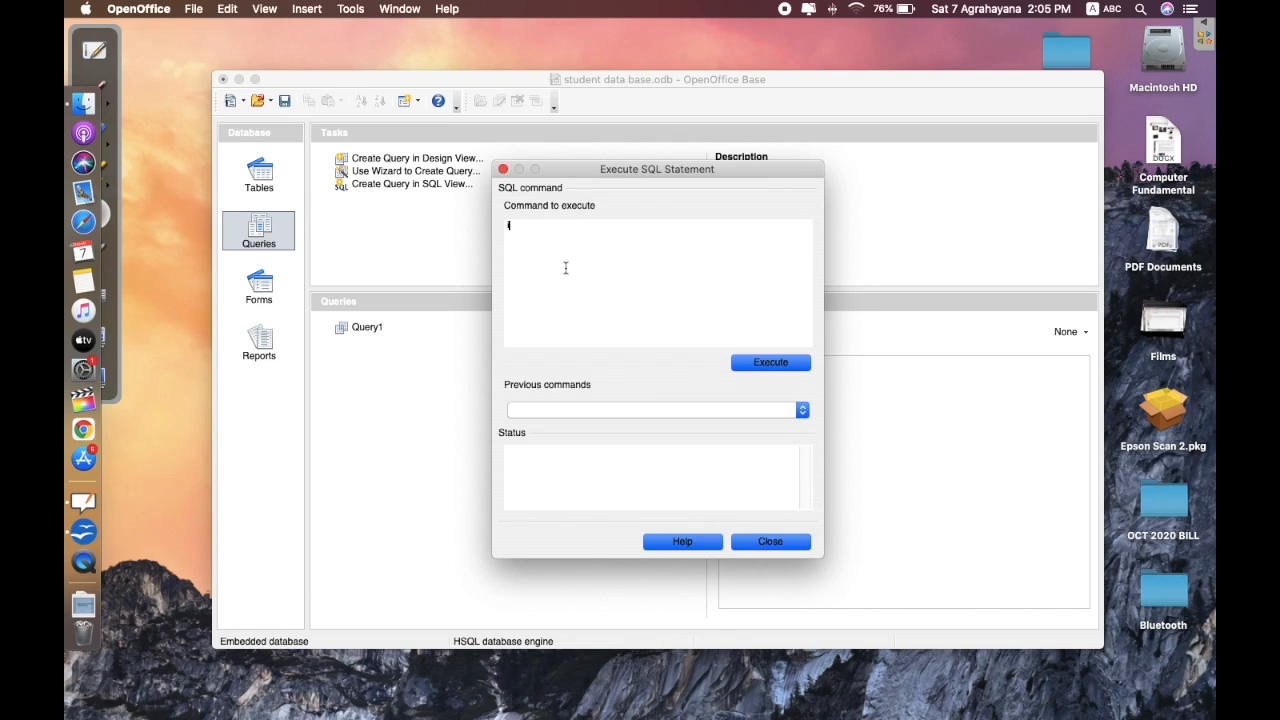
type("nsert in")
type("to \"")
type("T")
type("SD")
type("etails")
type("\"")
type("\"")
key("Left")
type("Roll No")
key("Right")
type(",\"Name\"")
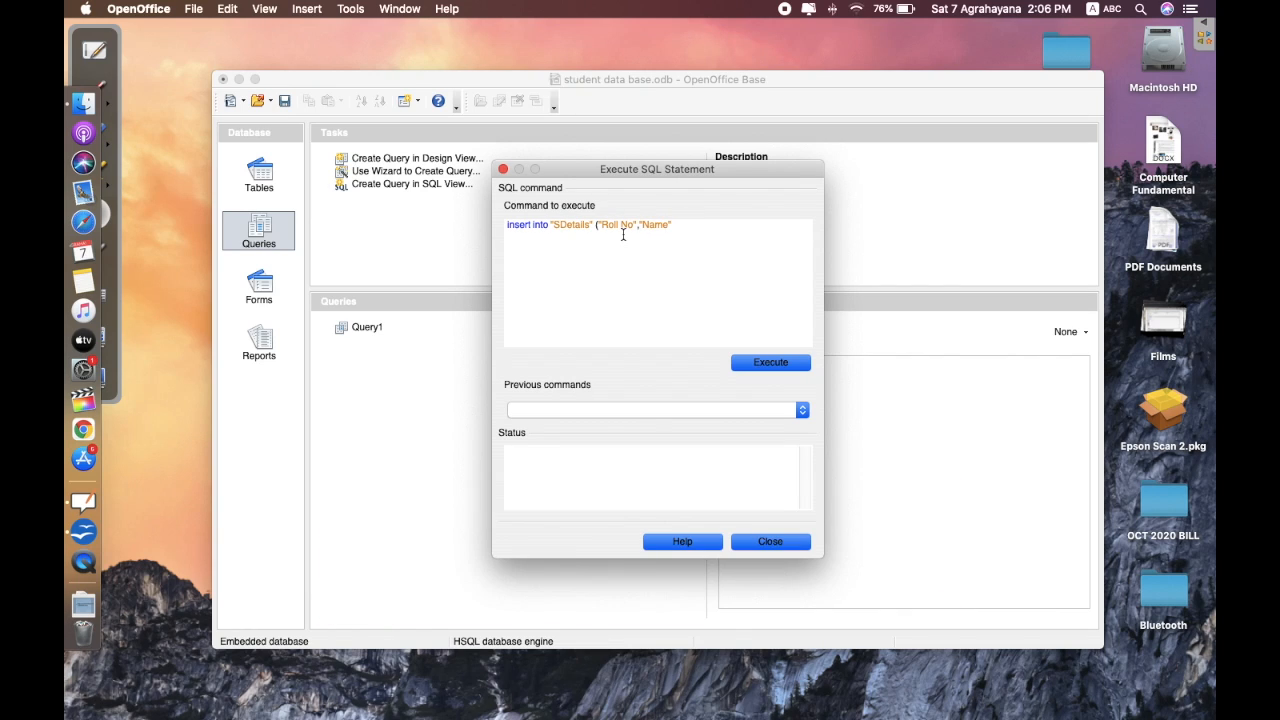
type(")")
type("\"")
type("Age\"")
type(",")
type(" \"")
type("C;lass")
key("BackSpace")
key("BackSpace")
key("BackSpace")
key("BackSpace")
key("BackSpace")
type("lass")
left_click_drag(551, 166, 638, 172)
key("super+a")
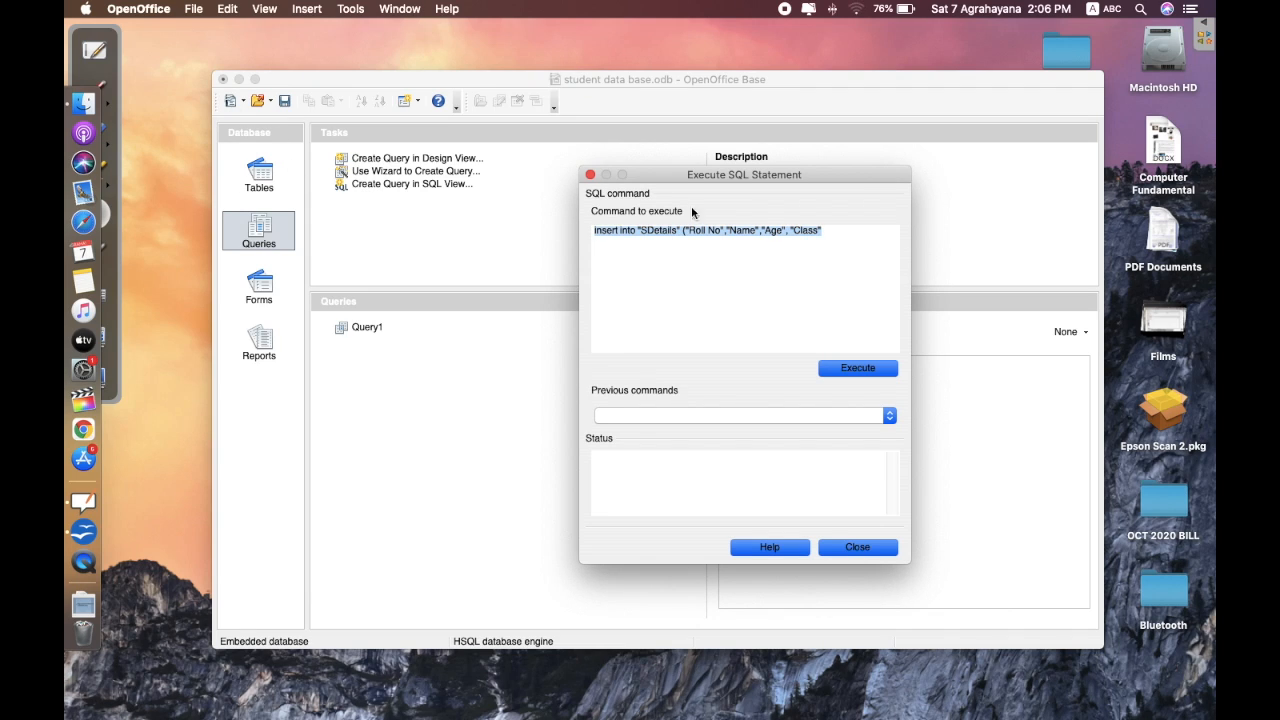
left_click(846, 230)
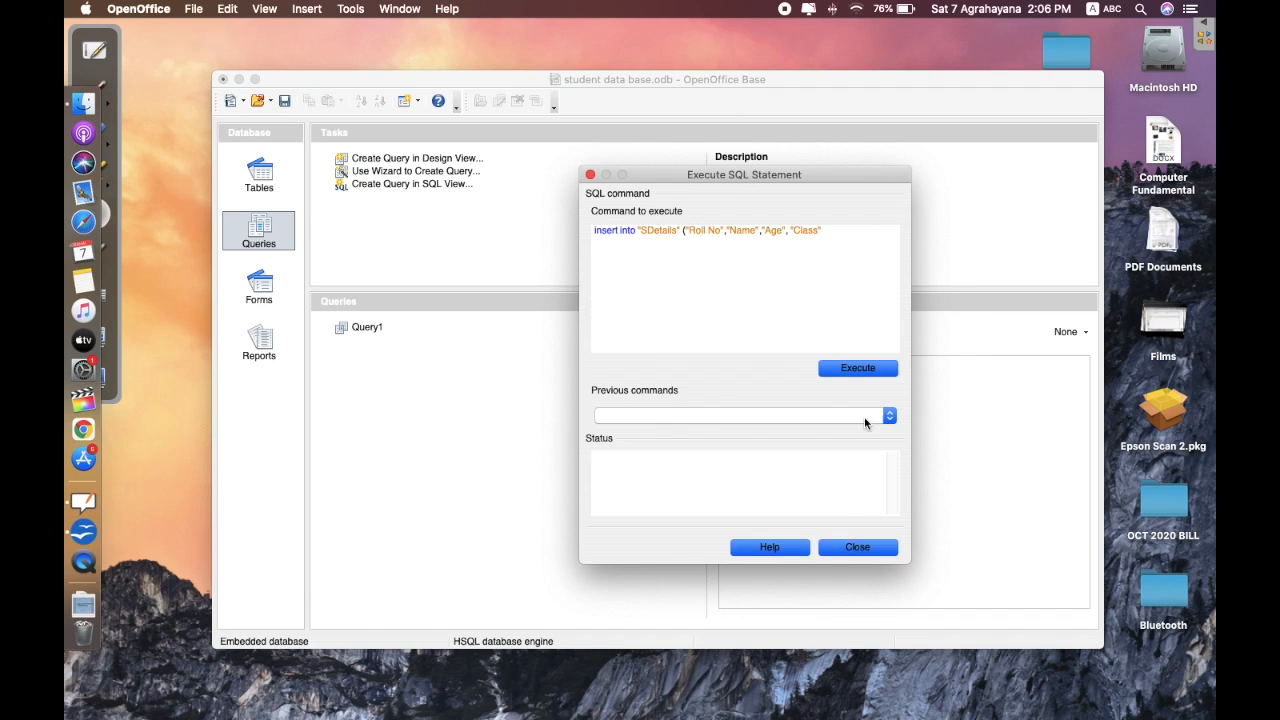
left_click(852, 546)
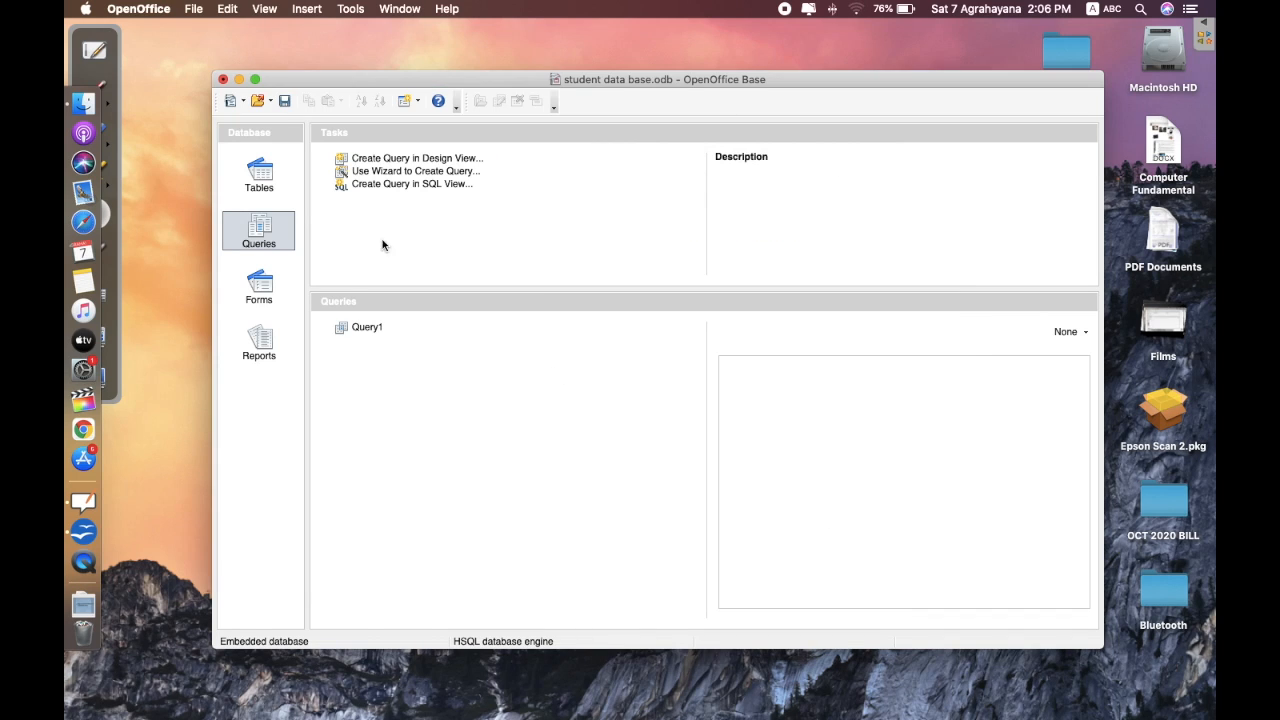
- Open the SDetails table, then launch Tools > SQL from the database window
left_click(259, 175)
double_click(369, 333)
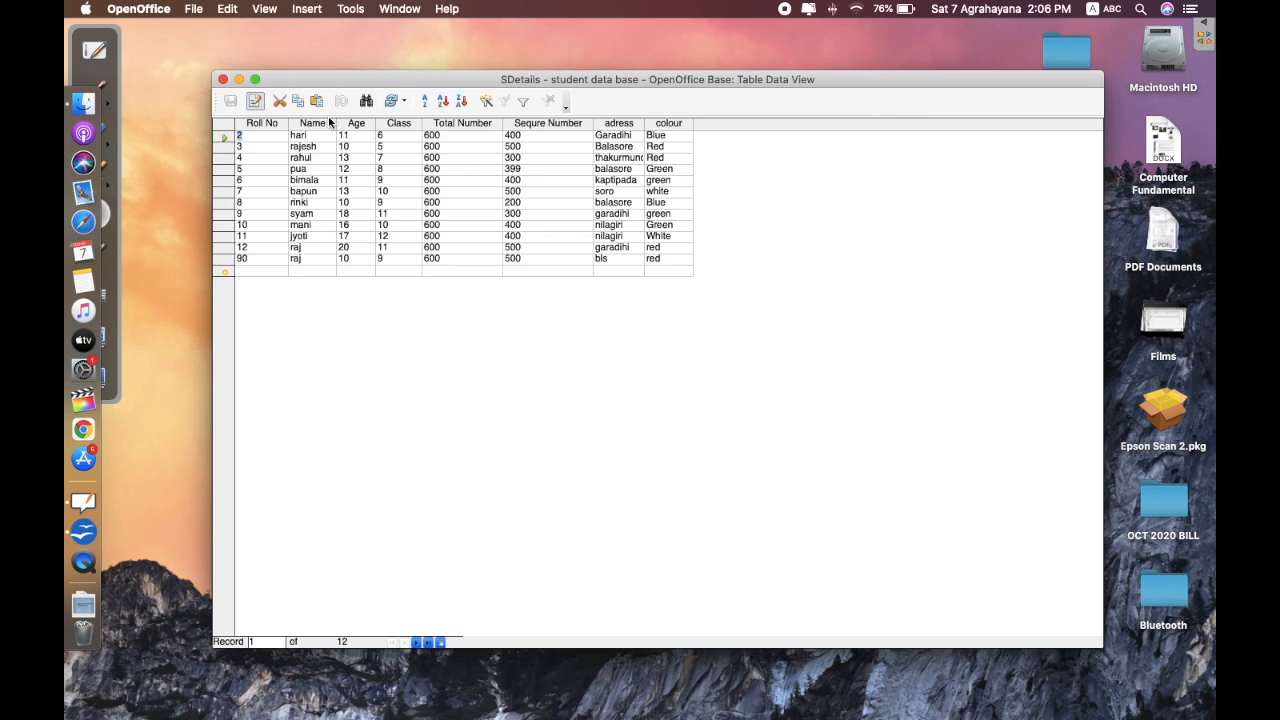
left_click(346, 9)
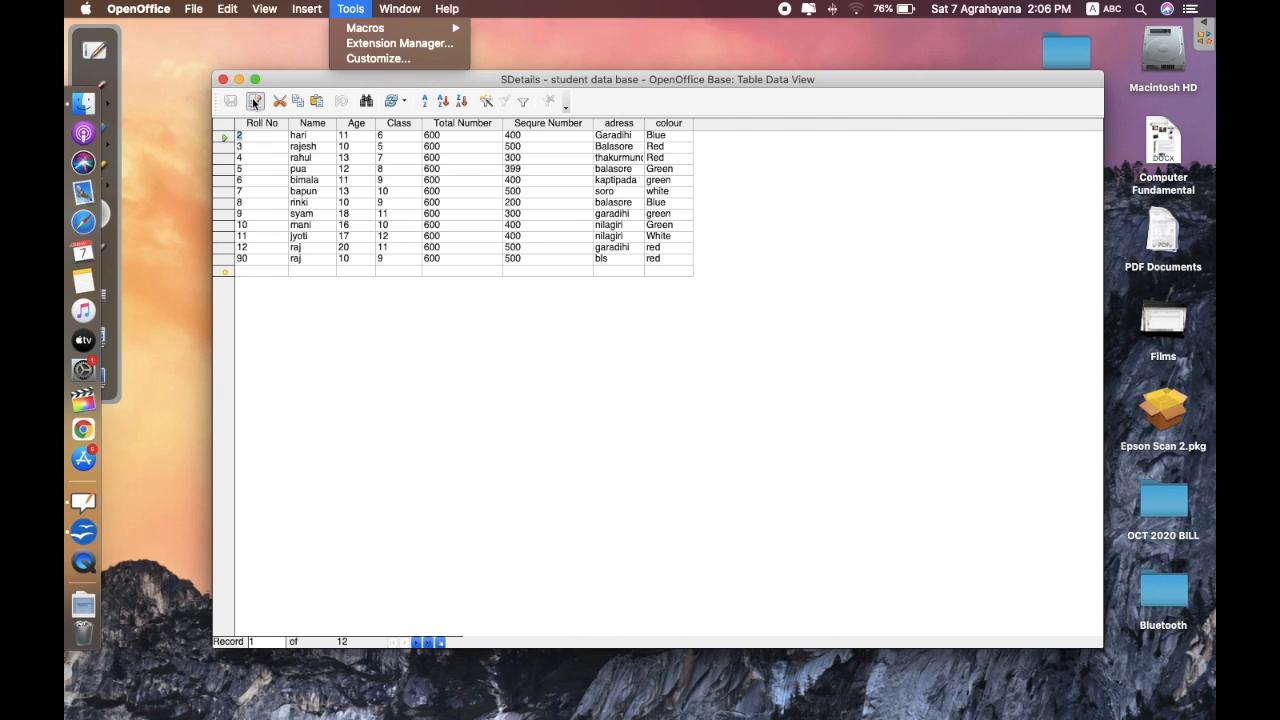
left_click_drag(285, 80, 471, 371)
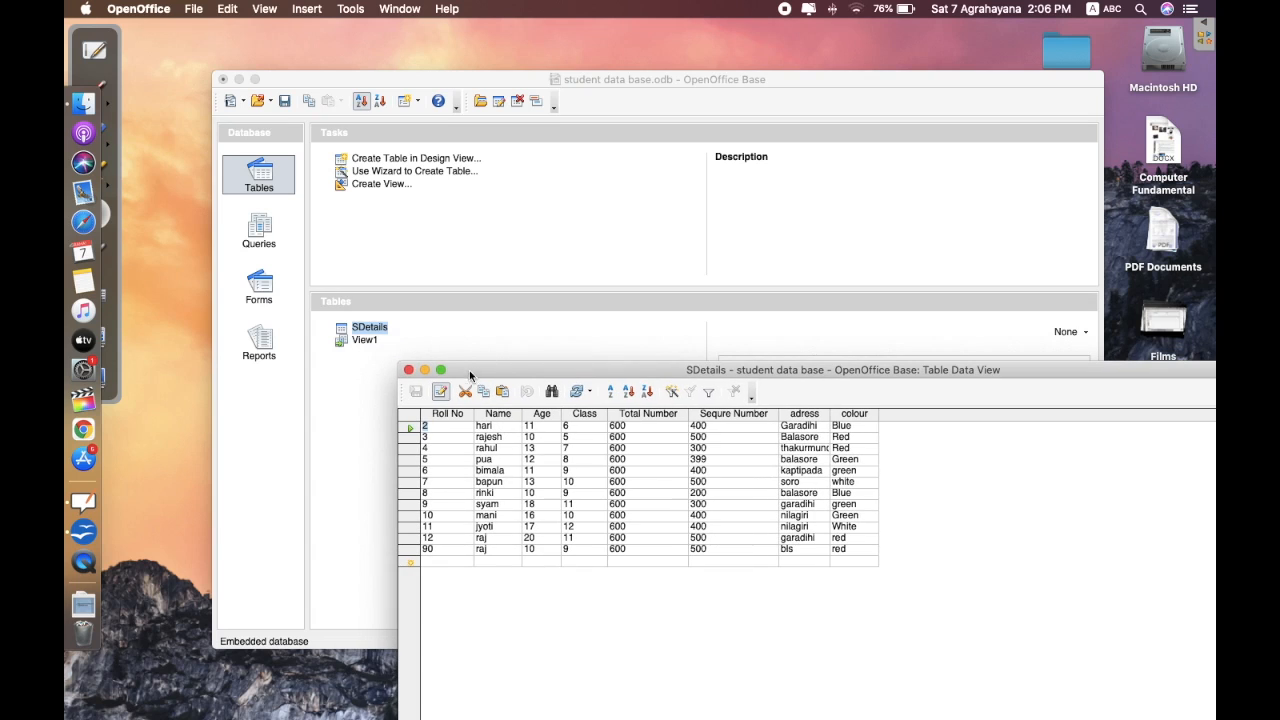
left_click(410, 92)
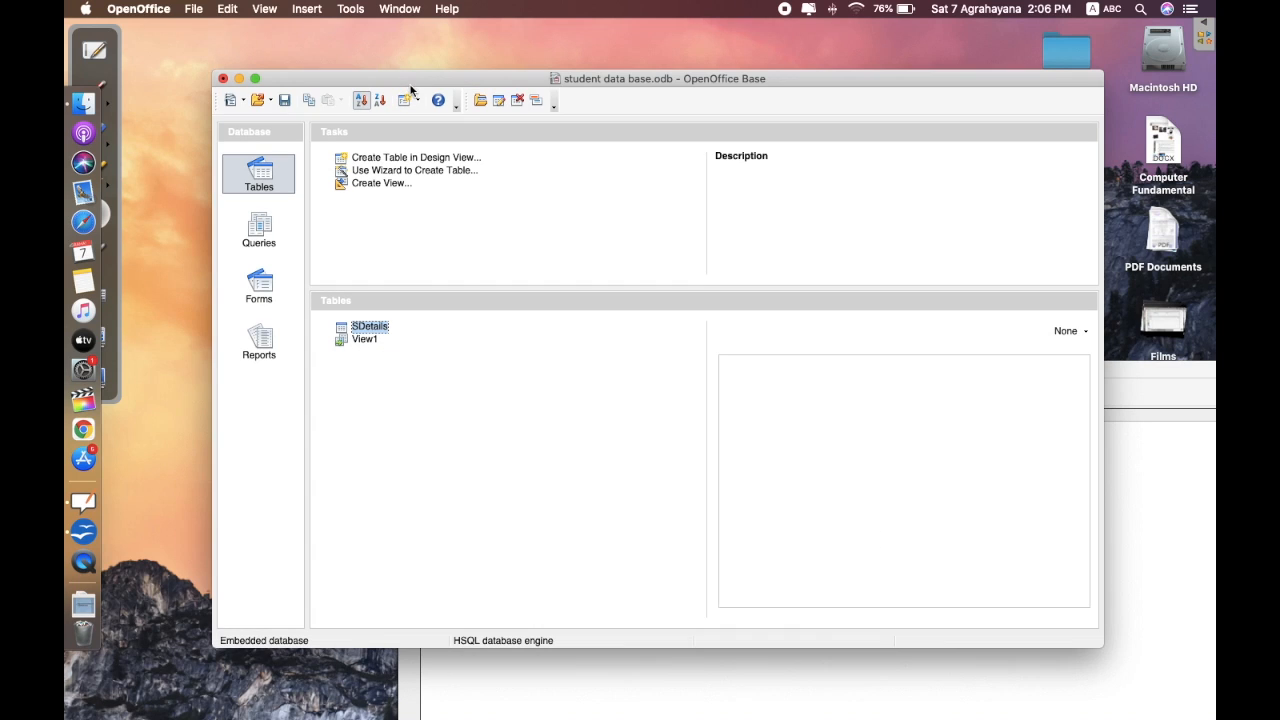
left_click(343, 12)
left_click(362, 74)
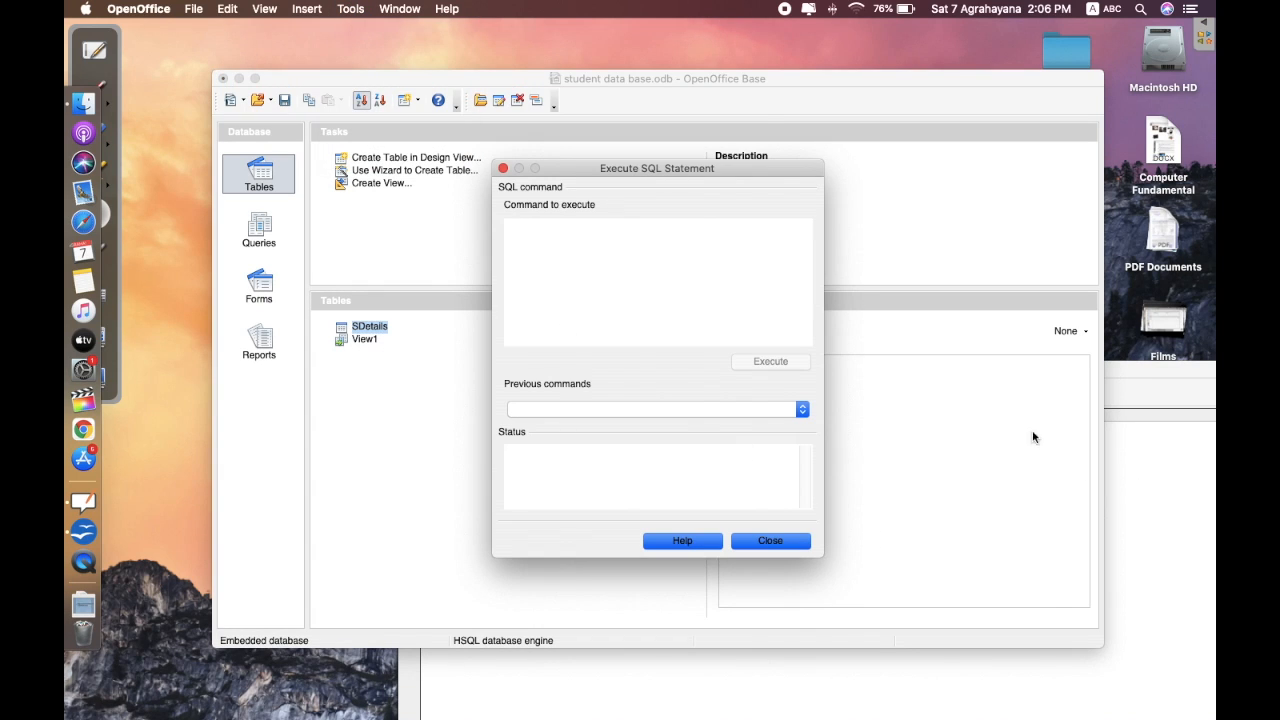
- Arrange the windows so the SDetails records sit above the Execute SQL Statement dialog
left_click_drag(1145, 380, 1113, 418)
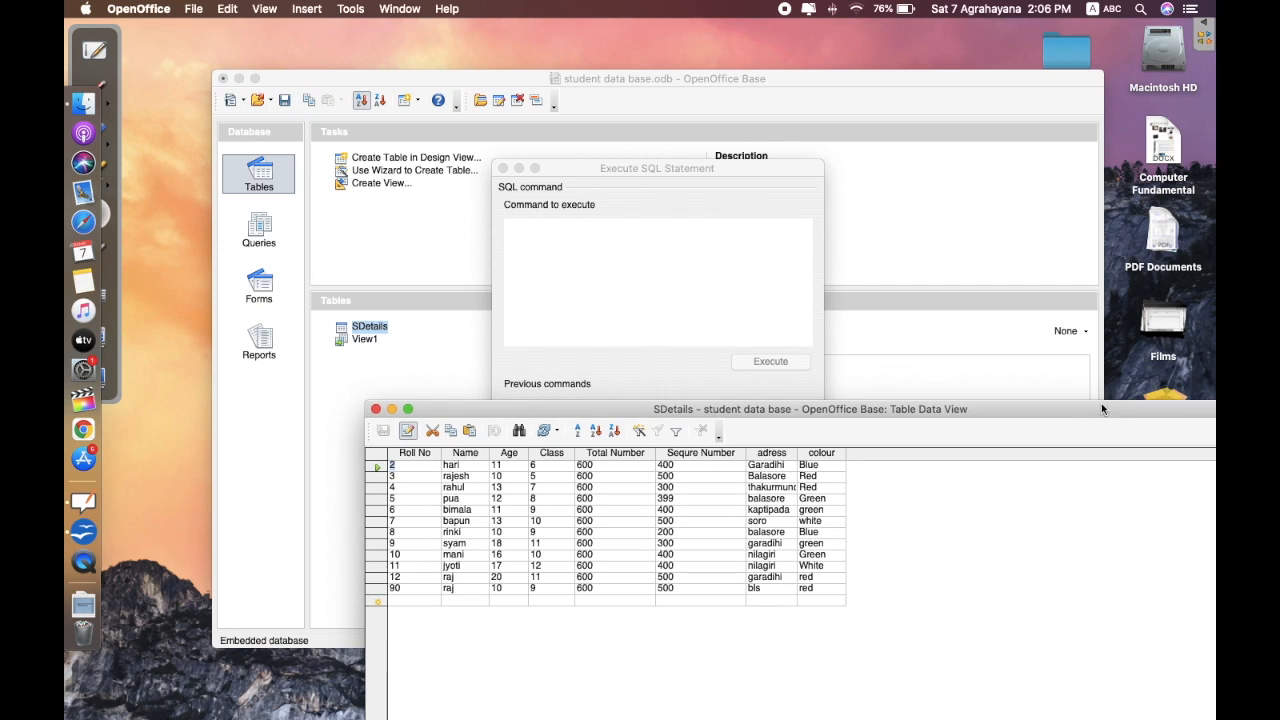
left_click(542, 223)
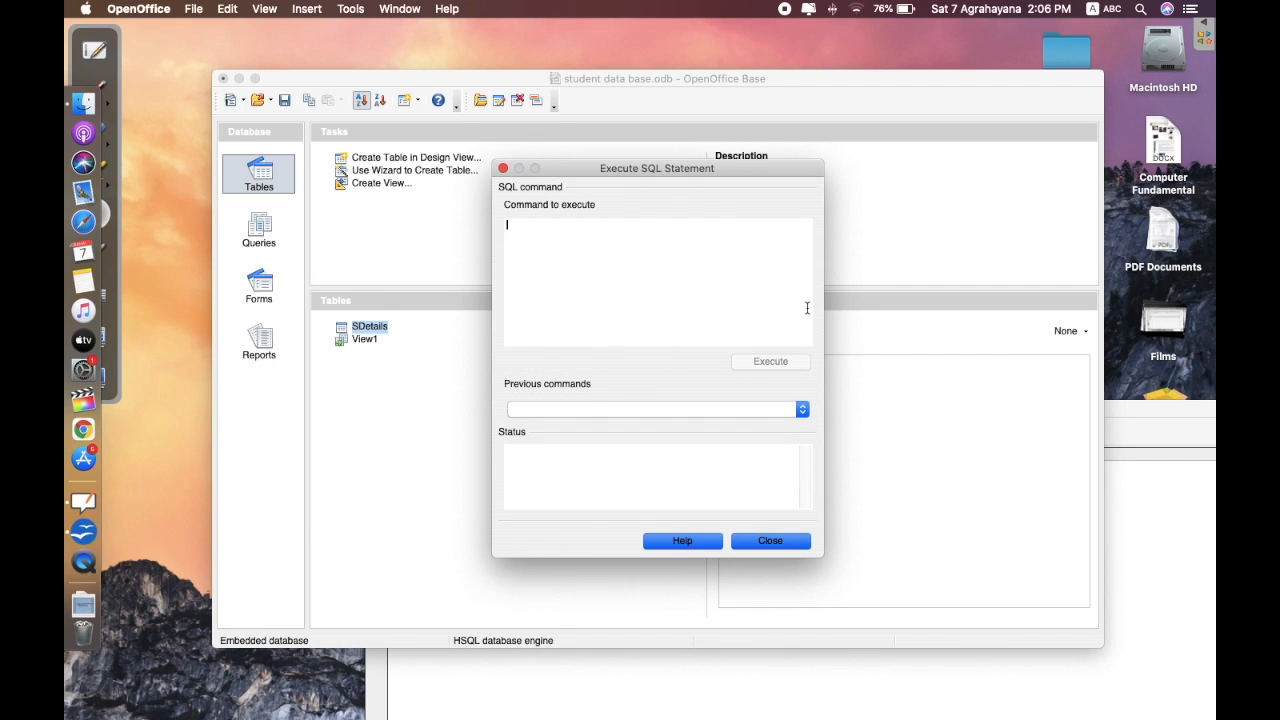
left_click_drag(794, 86, 872, 510)
left_click_drag(740, 410, 606, 17)
left_click(302, 664)
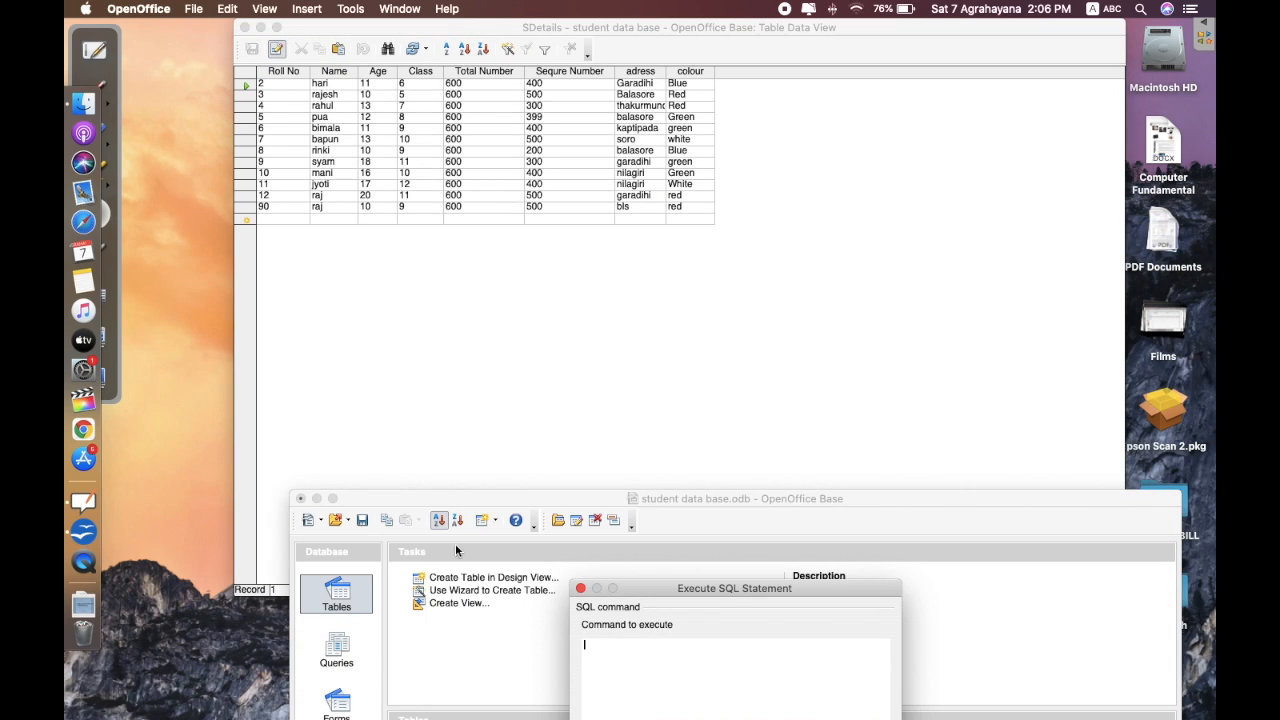
left_click_drag(478, 503, 416, 308)
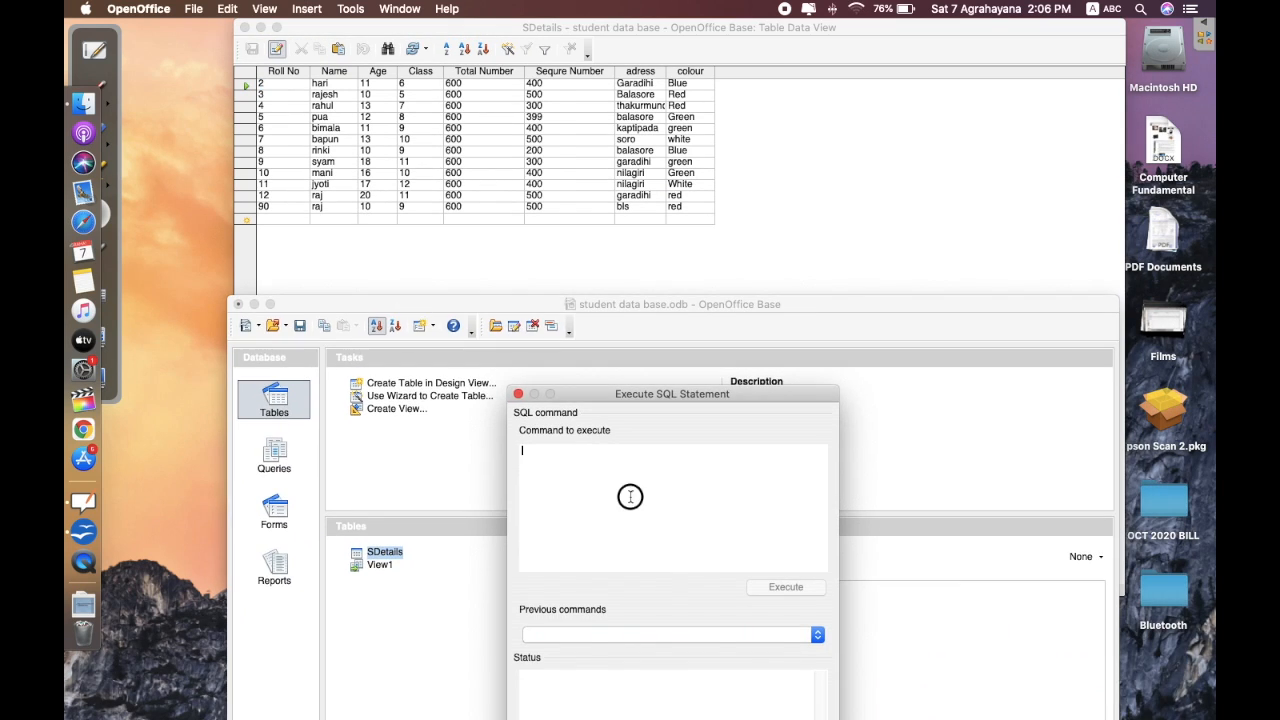
- Type an insert into "SDetails" listing all eight columns, with values starting '32', a student name, '14', '12'
type("ins")
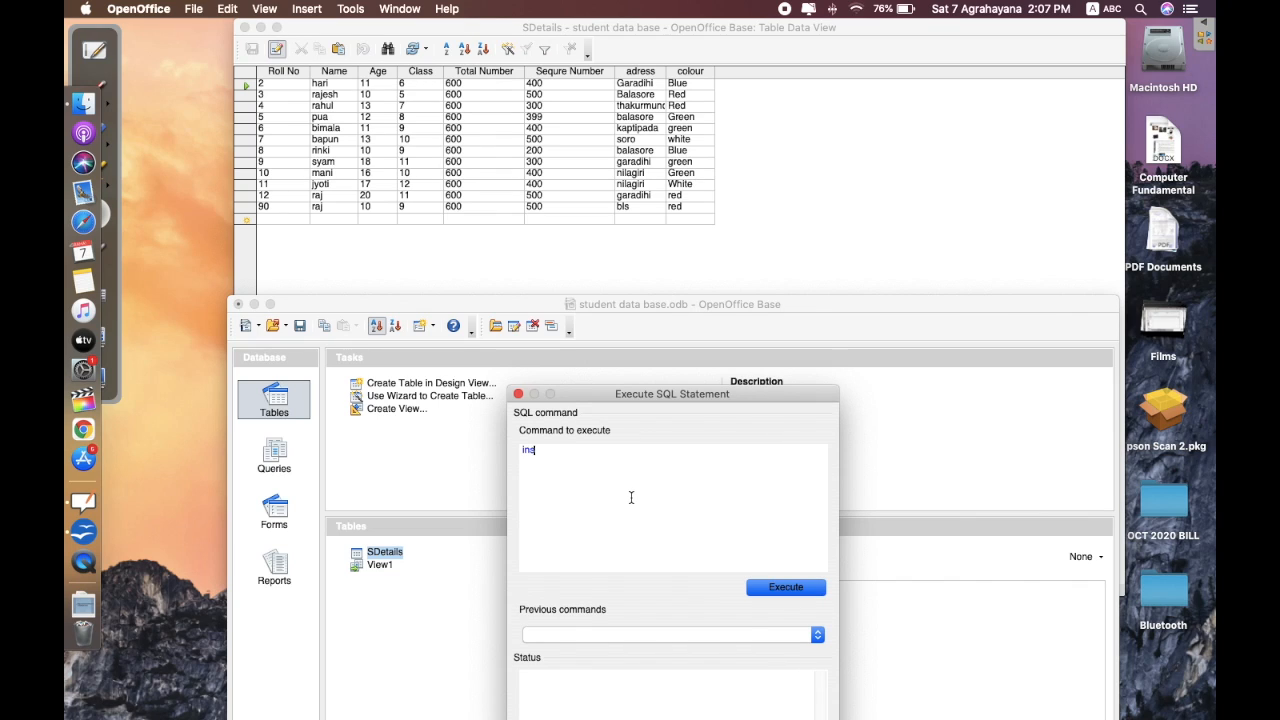
type("ert into \"SDetails\" (\"Roll No")
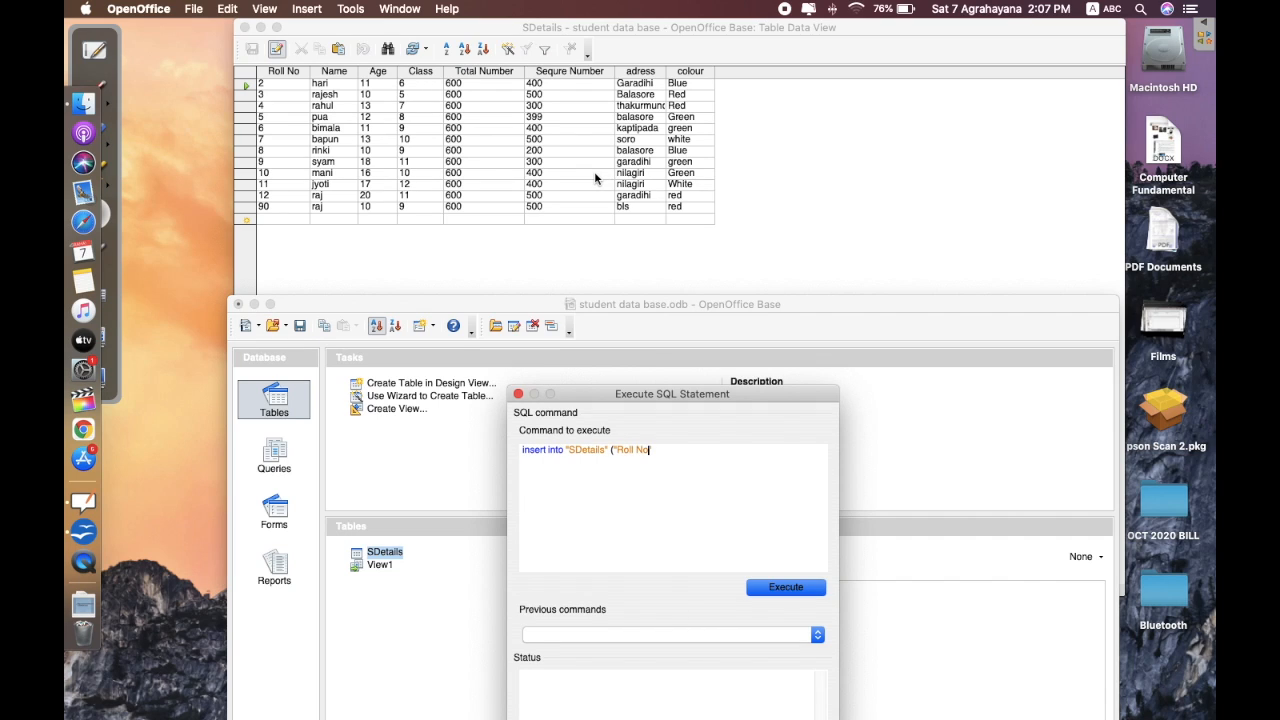
type("\",\"Nmae")
key("BackSpace")
key("BackSpace")
key("BackSpace")
type("ame\",\"Age\",\"Class\", \"")
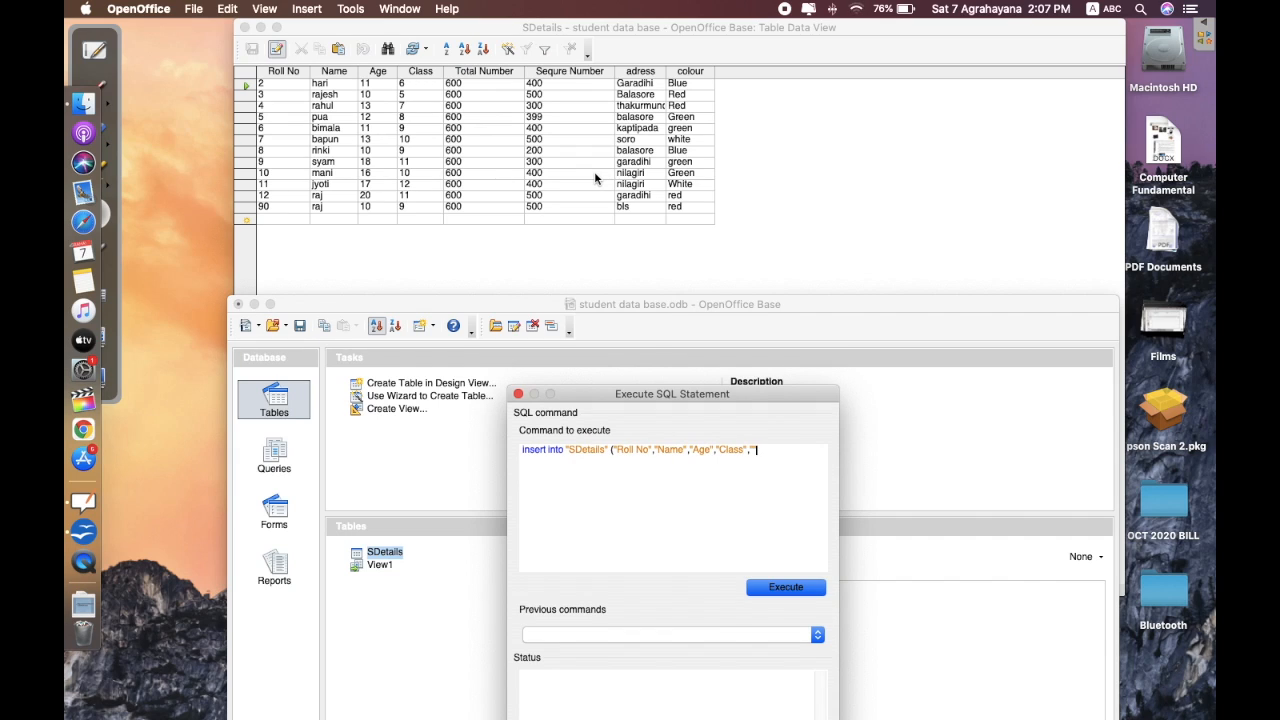
type("Total Number\",\"Sequ")
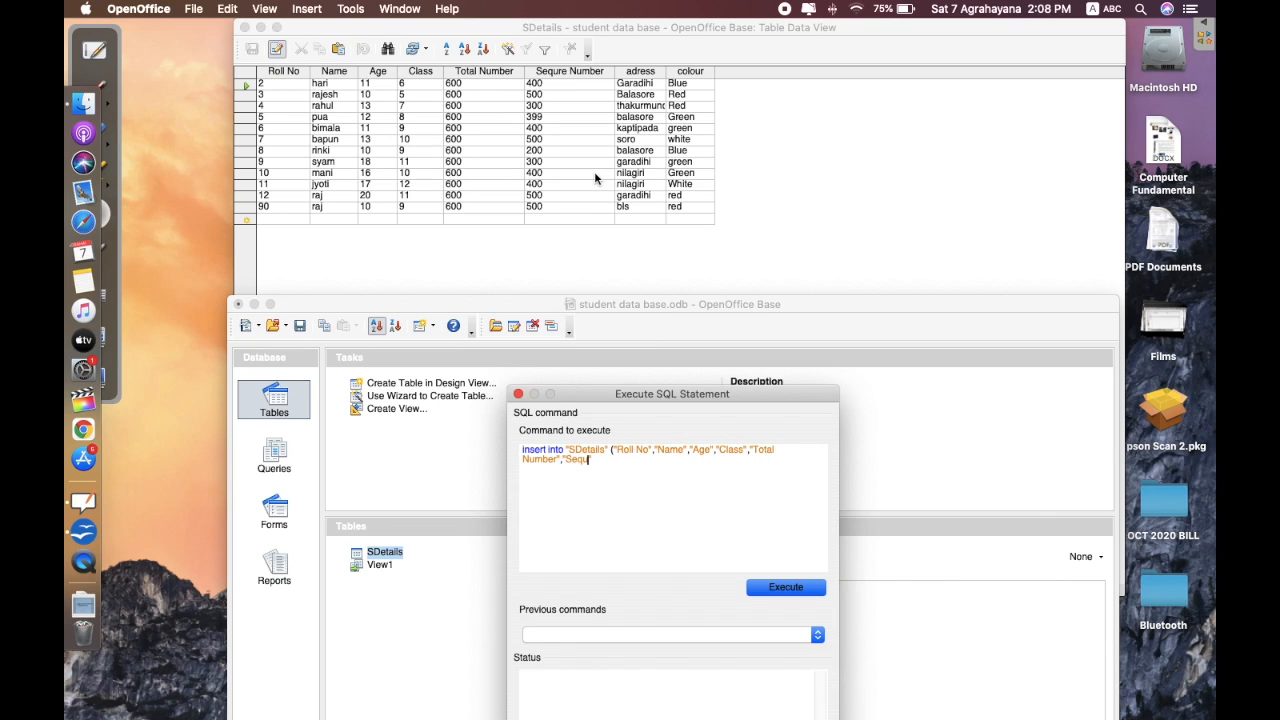
type("re Number\",\"adress\", \"colour\"")
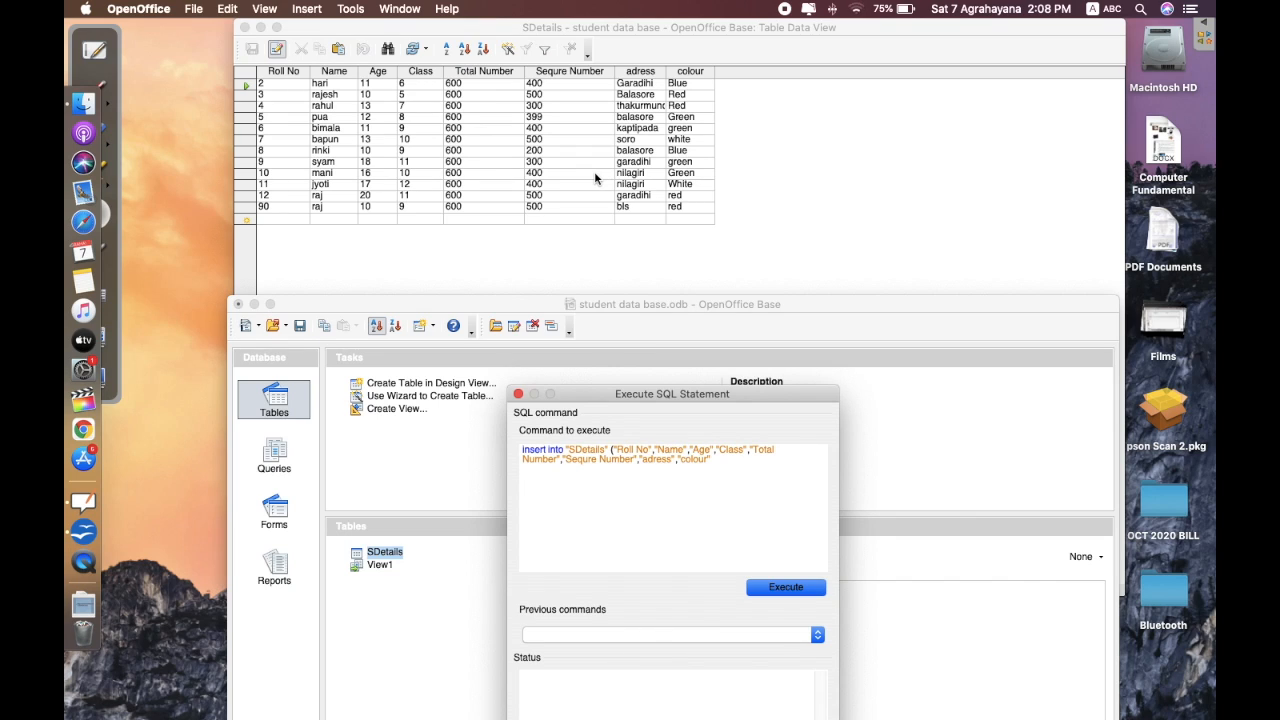
type(")")
type(" values")
type(" (")
type("'")
type("'32")
type("'")
type(",'")
type("gita")
type("','")
type("14")
type("',")
type("'12")
- Finish the values with '12','600','550','bls','Green', close the list, and move the dialog higher
key("BackSpace")
key("BackSpace")
key("BackSpace")
type("'12',''")
key("BackSpace")
type("600'")
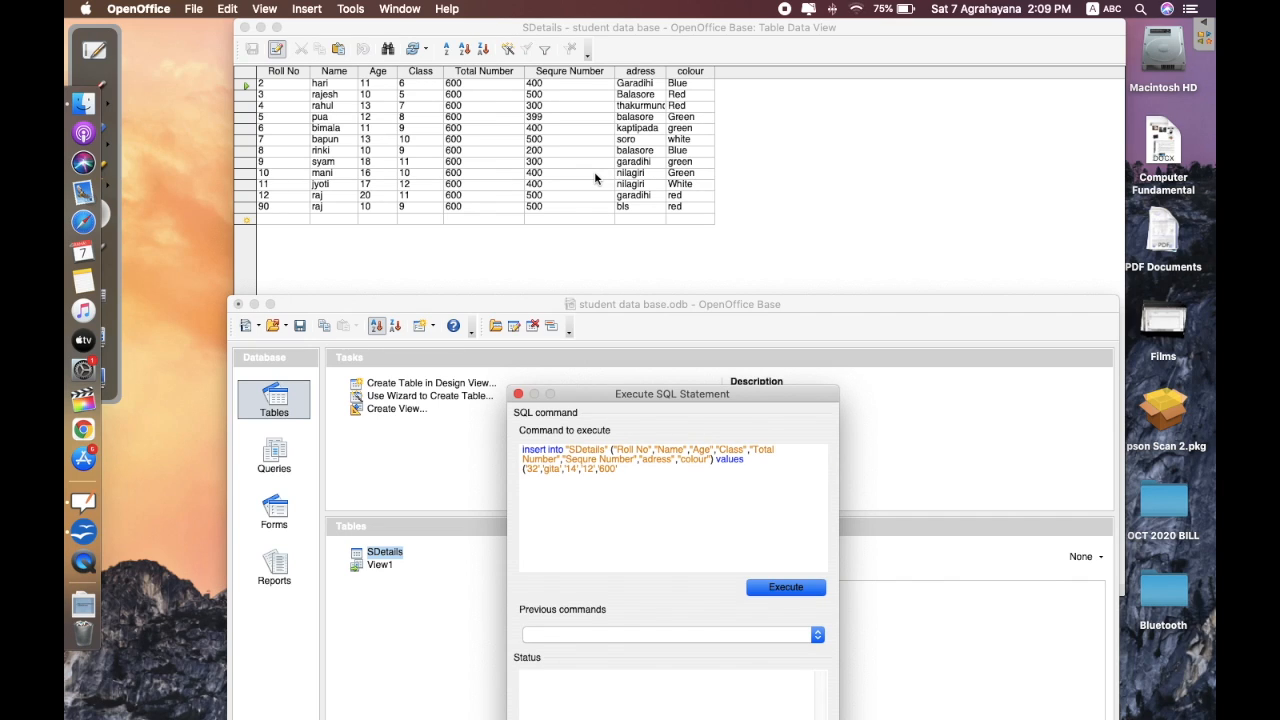
type(",'550',")
key("BackSpace")
type("'bls','Green')")
left_click_drag(636, 394, 615, 93)
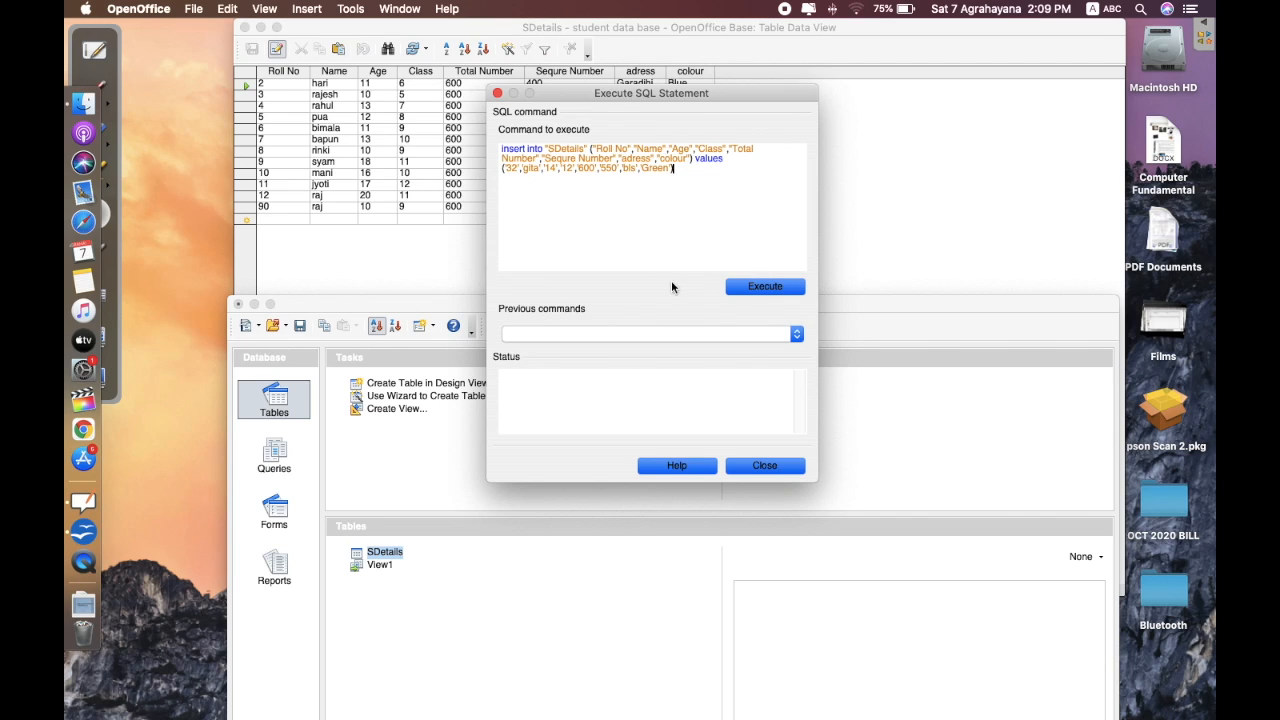
- Execute the insert, confirm the success message in the status, and close the SQL dialog
left_click(766, 288)
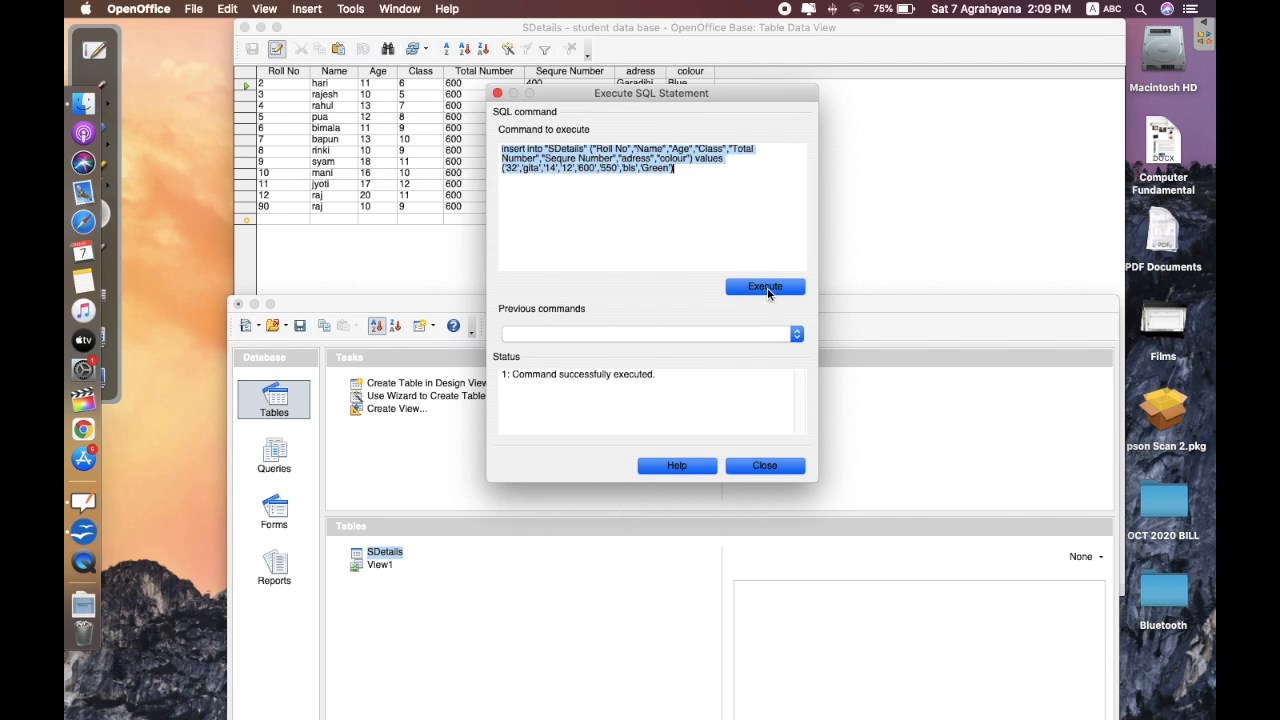
left_click_drag(511, 373, 681, 386)
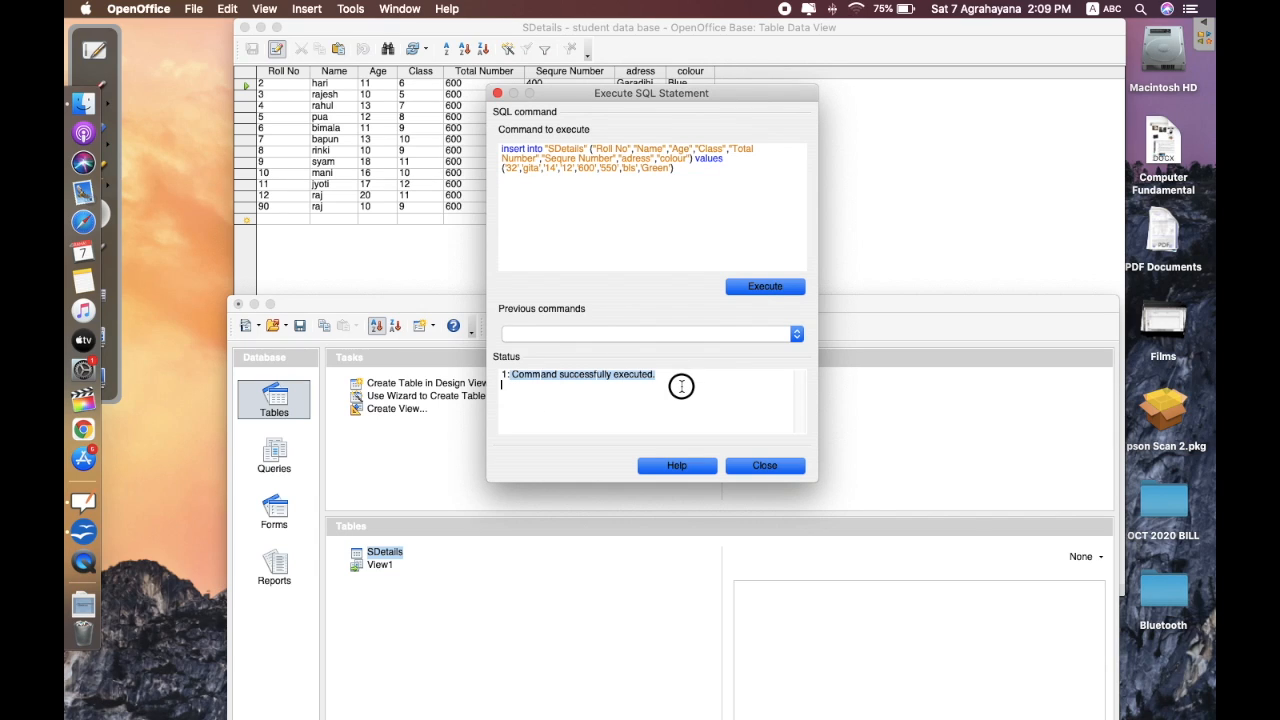
left_click_drag(526, 375, 611, 379)
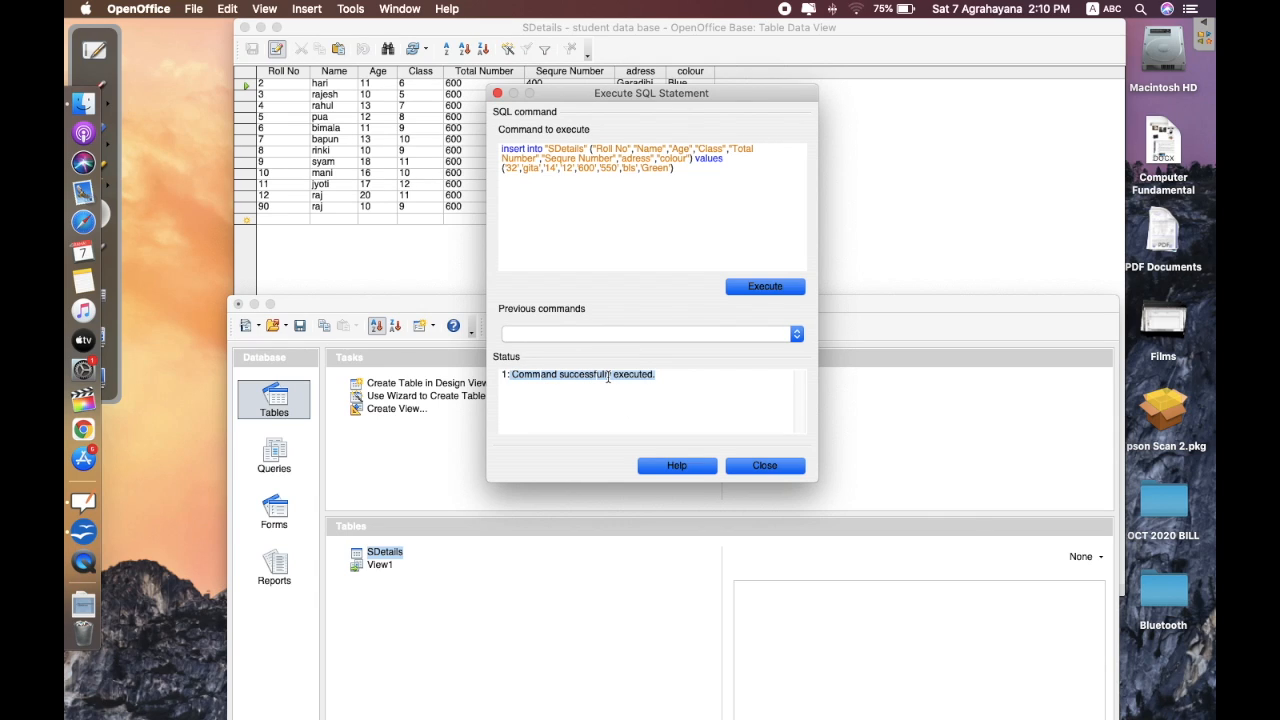
left_click(772, 463)
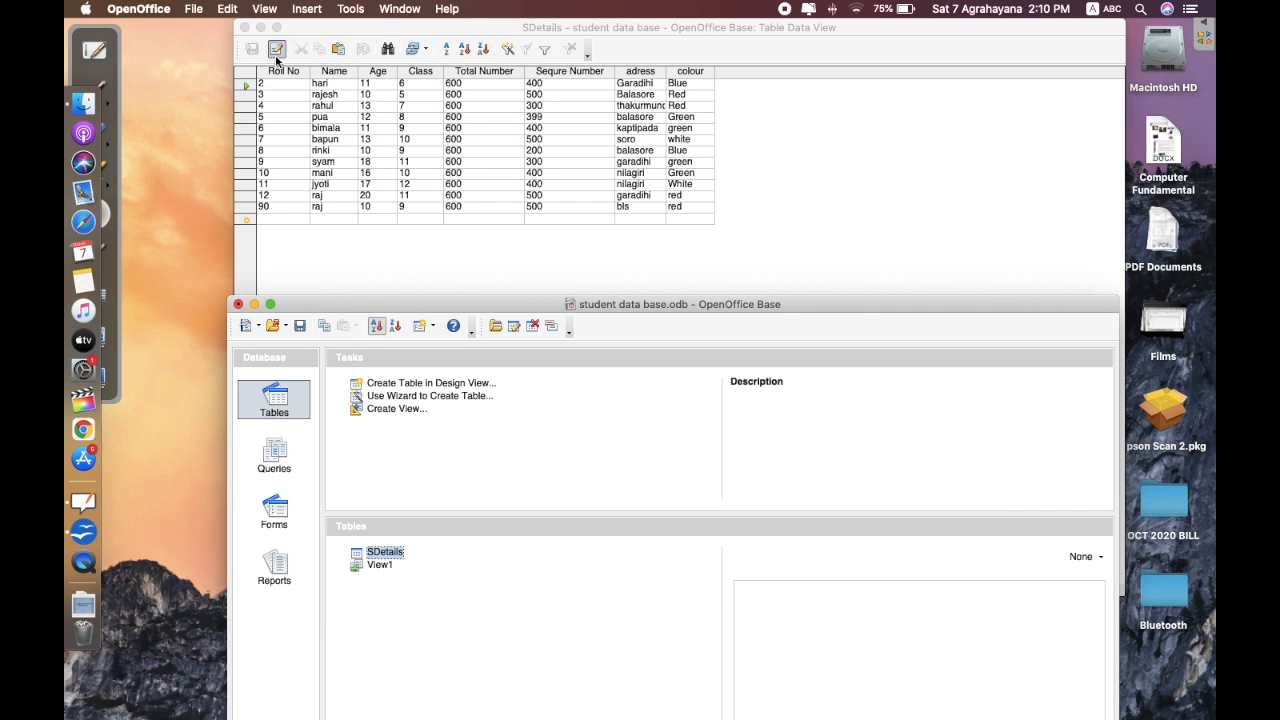
- Close and reopen the SDetails table to check the newly inserted Roll No 32 record
left_click(244, 27)
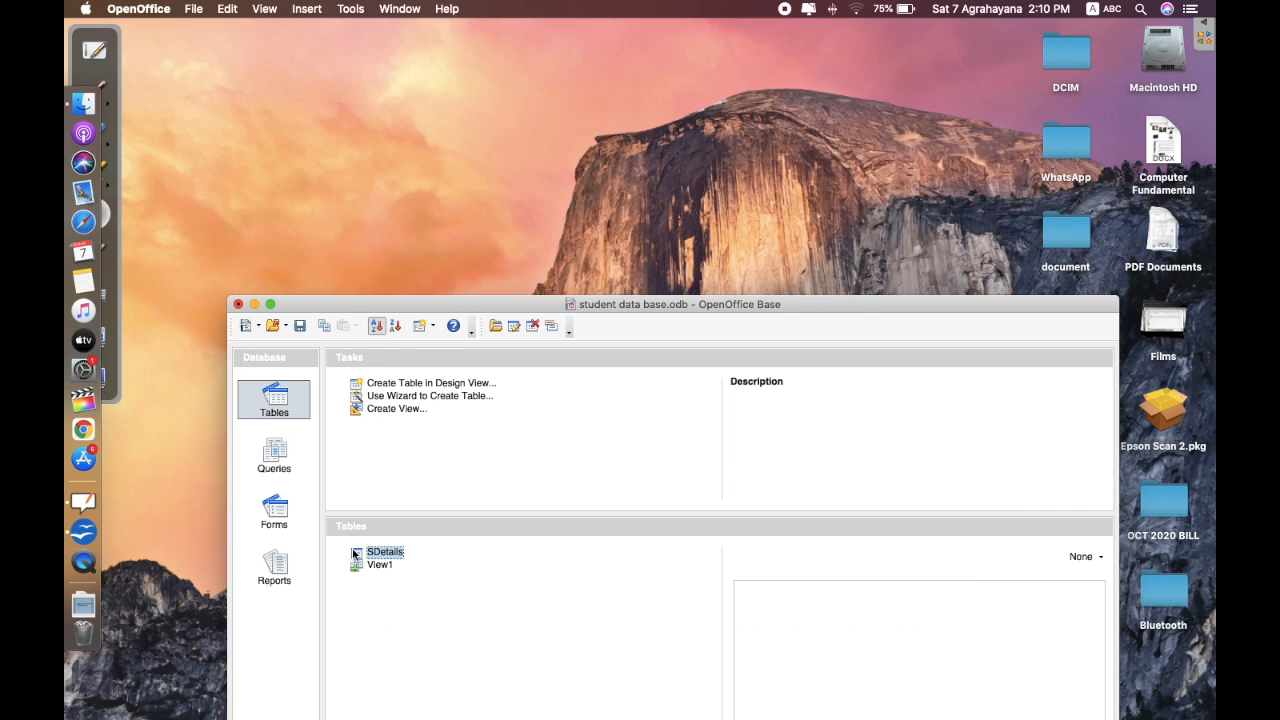
double_click(389, 551)
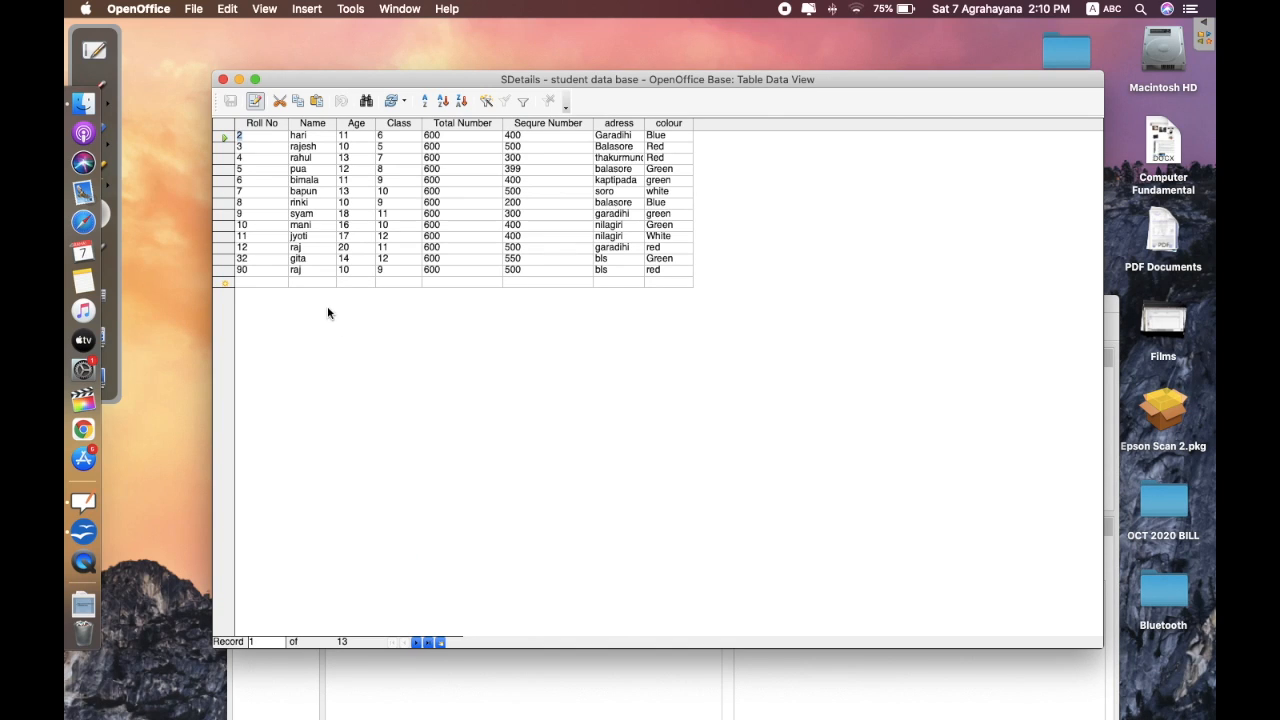
left_click(300, 260)
left_click_drag(304, 261, 297, 261)
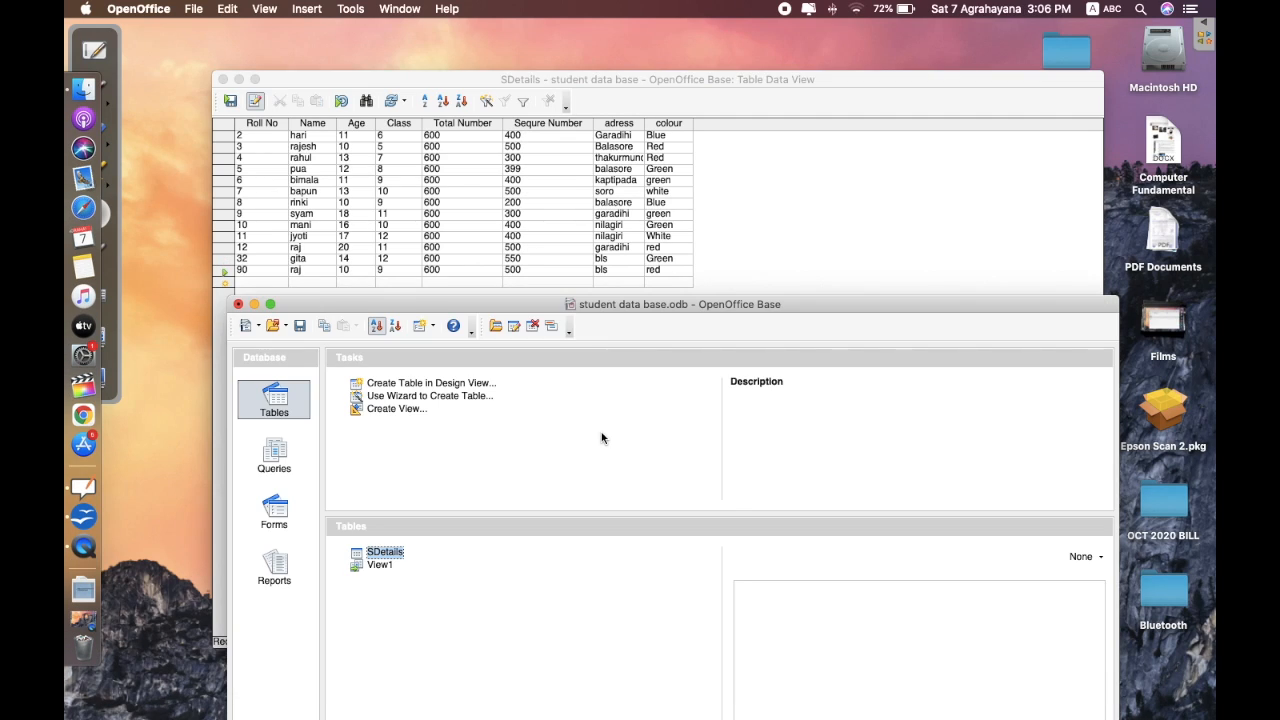
left_click(297, 270)
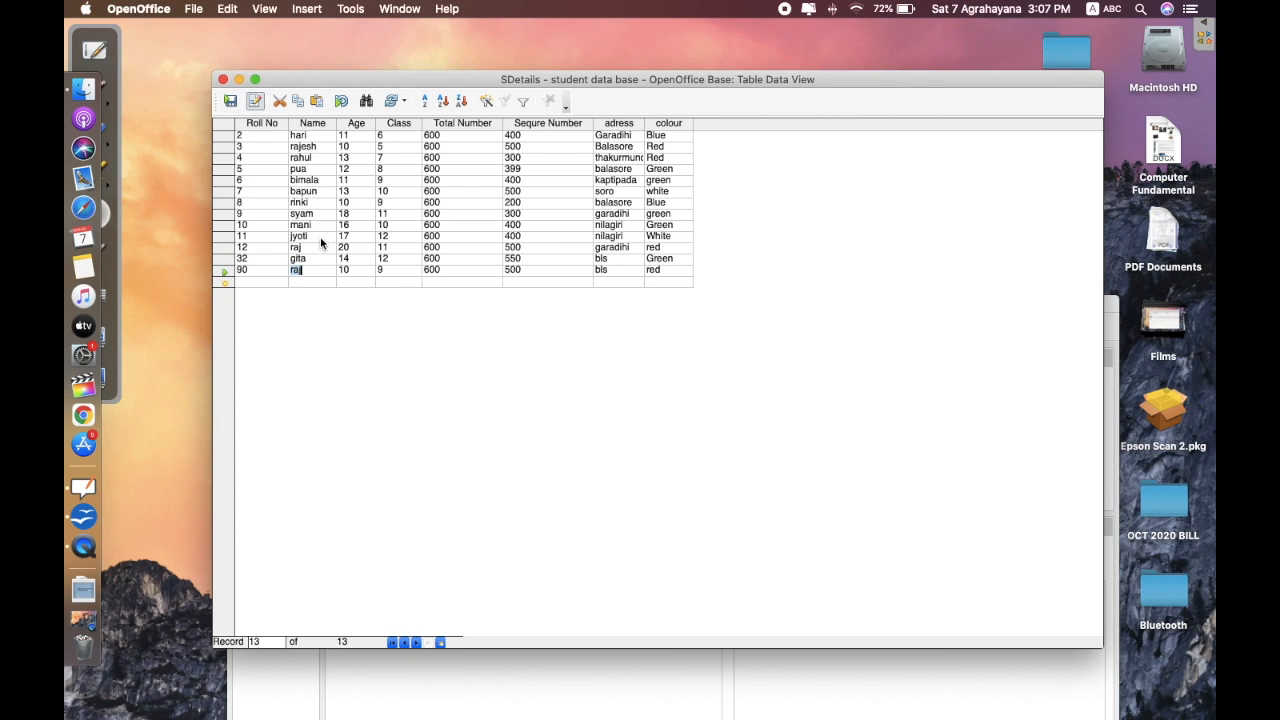
- Select the name in the Roll No 11 record, then return to the database window's Tools menu
left_click(303, 236)
left_click_drag(305, 237, 304, 237)
left_click_drag(295, 239, 309, 240)
left_click(391, 681)
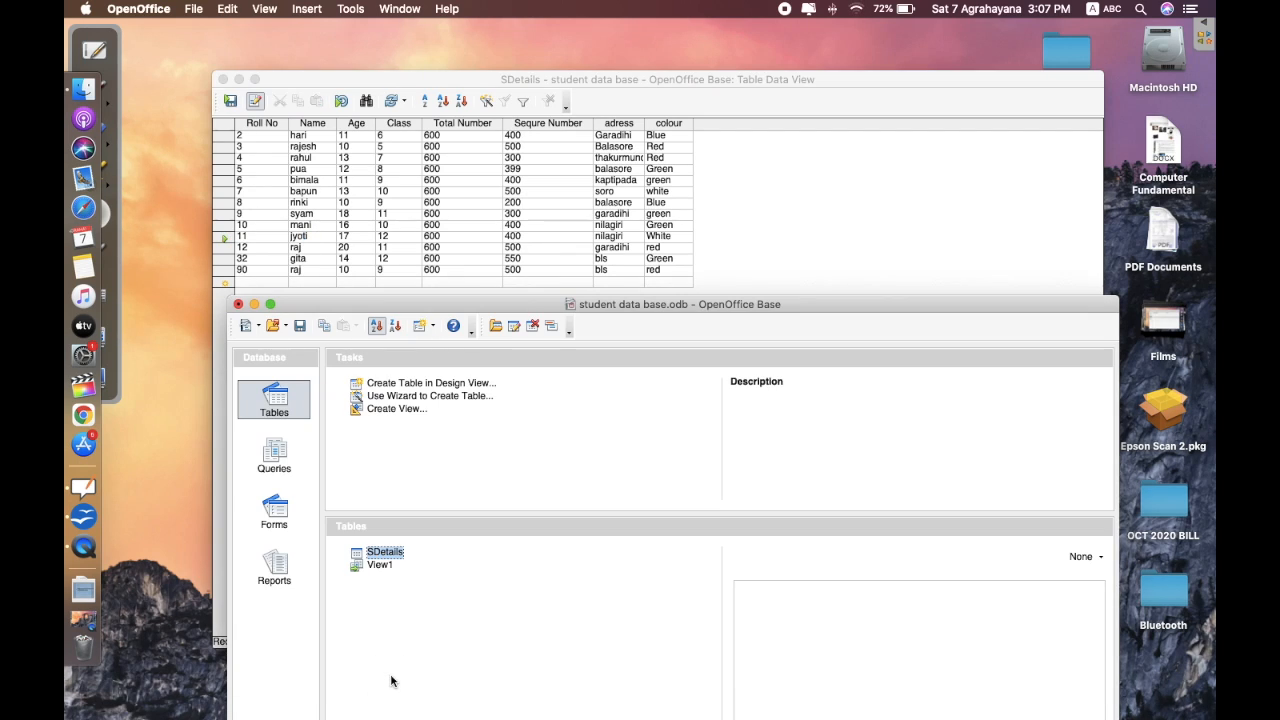
left_click(351, 9)
- Paste the UPDATE statement into the SQL dialog and replace the old name with the new student name
left_click(371, 76)
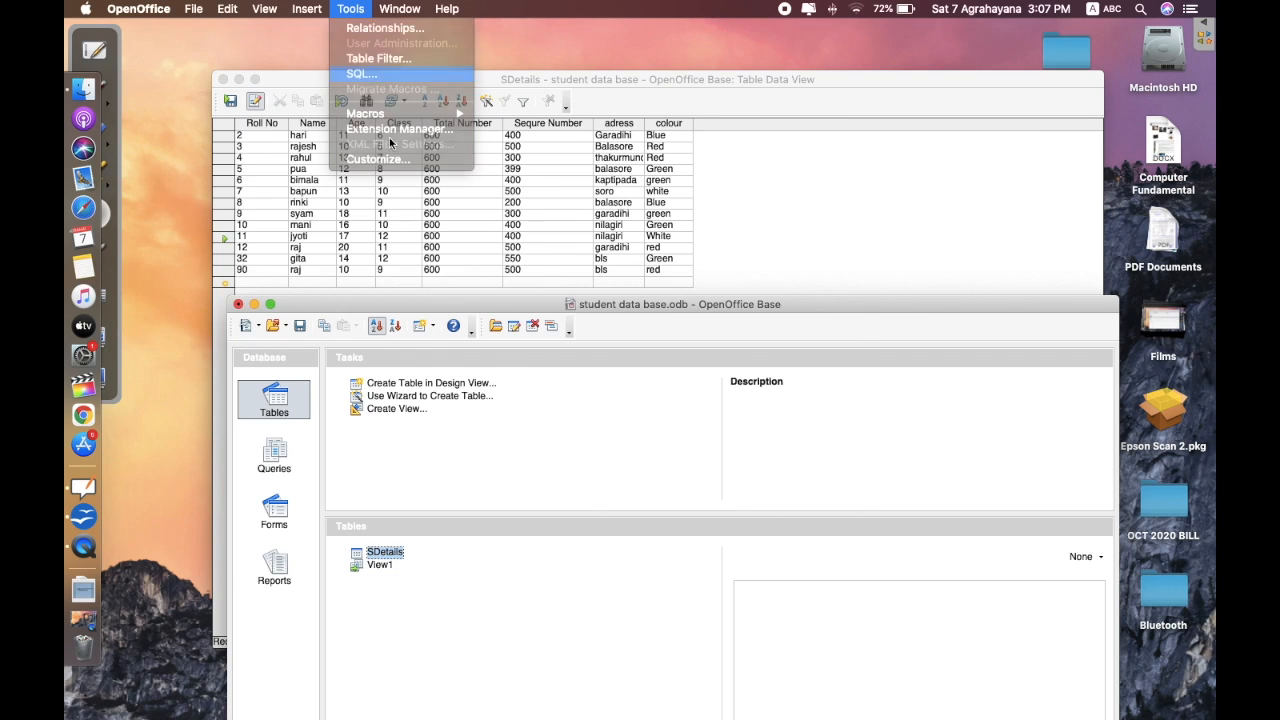
right_click(567, 388)
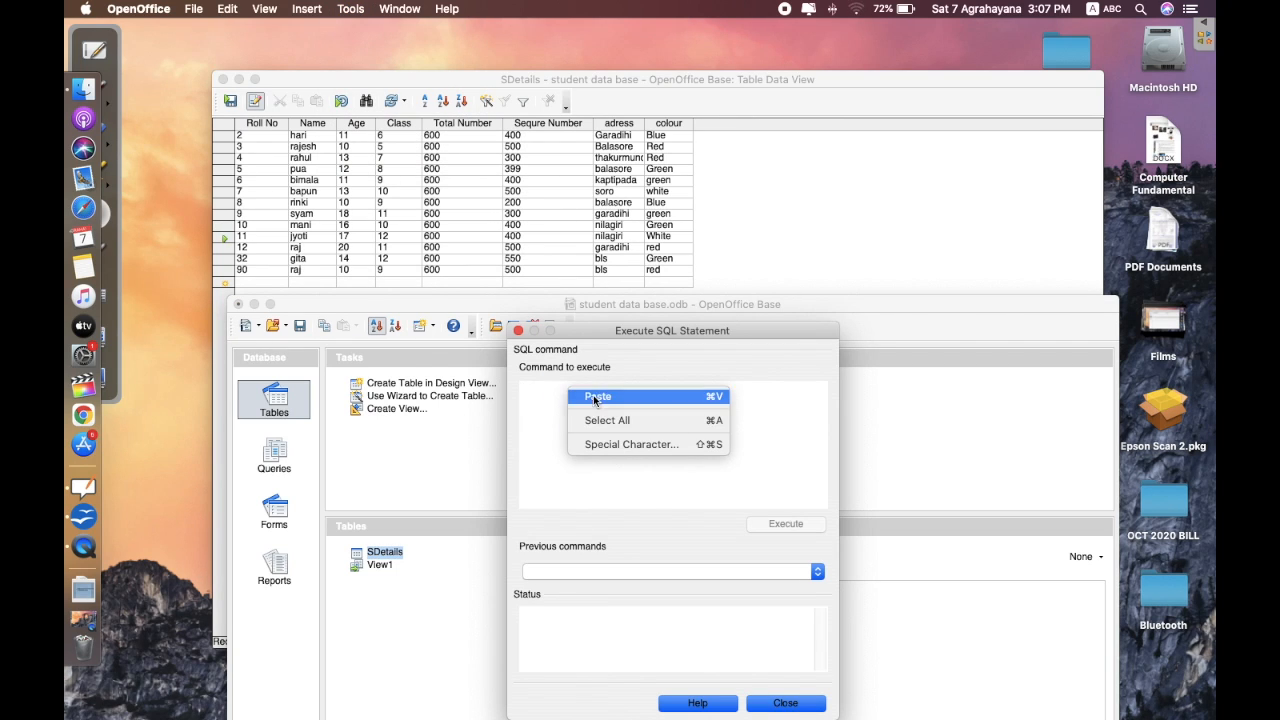
left_click(598, 396)
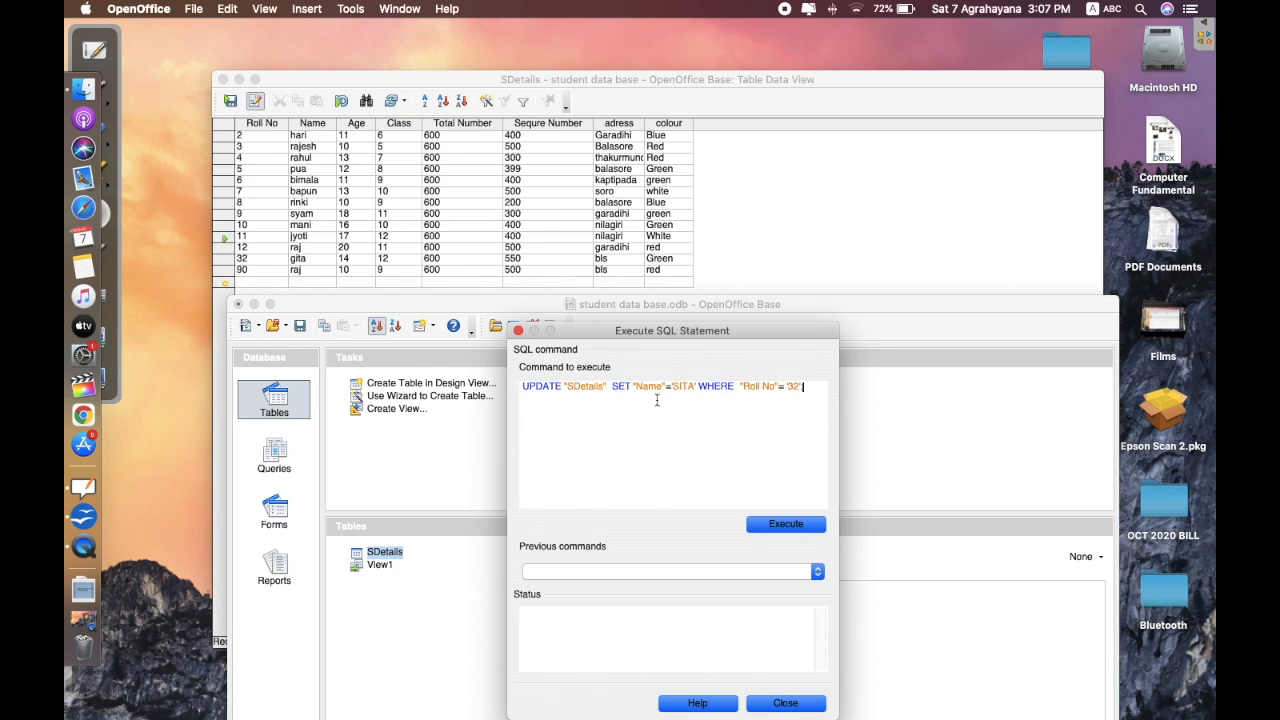
left_click(688, 387)
key("BackSpace")
key("BackSpace")
key("BackSpace")
key("BackSpace")
key("BackSpace")
key("BackSpace")
type("'y")
key("BackSpace")
key("BackSpace")
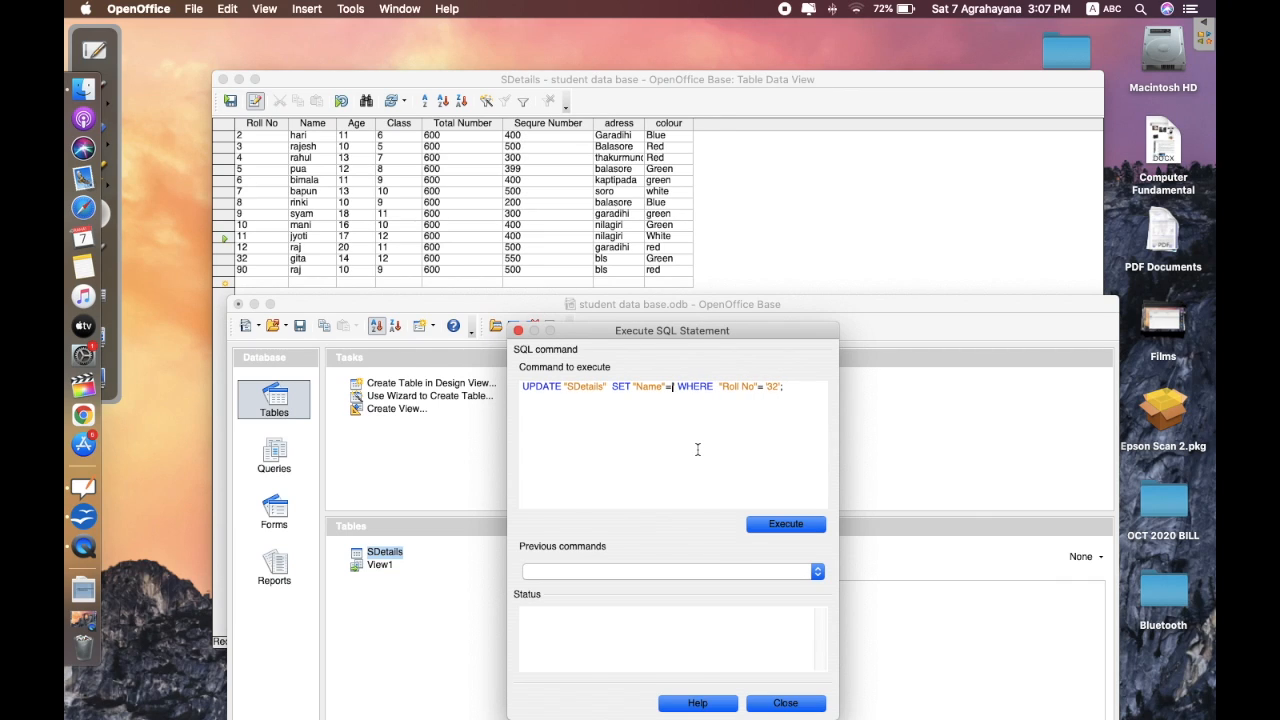
type("'jiban")
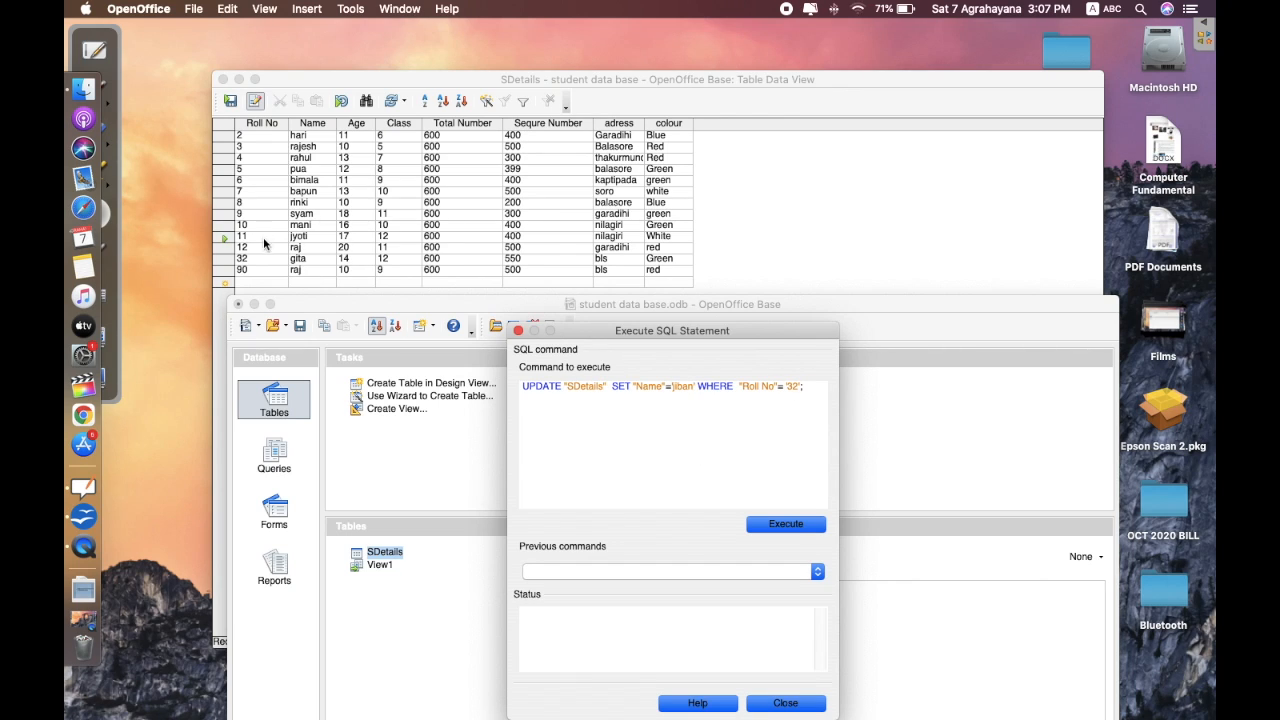
- Change the WHERE Roll No value from 32 to 11, execute the update, and close the dialog
left_click(799, 387)
key("BackSpace")
key("BackSpace")
type("11")
left_click(755, 525)
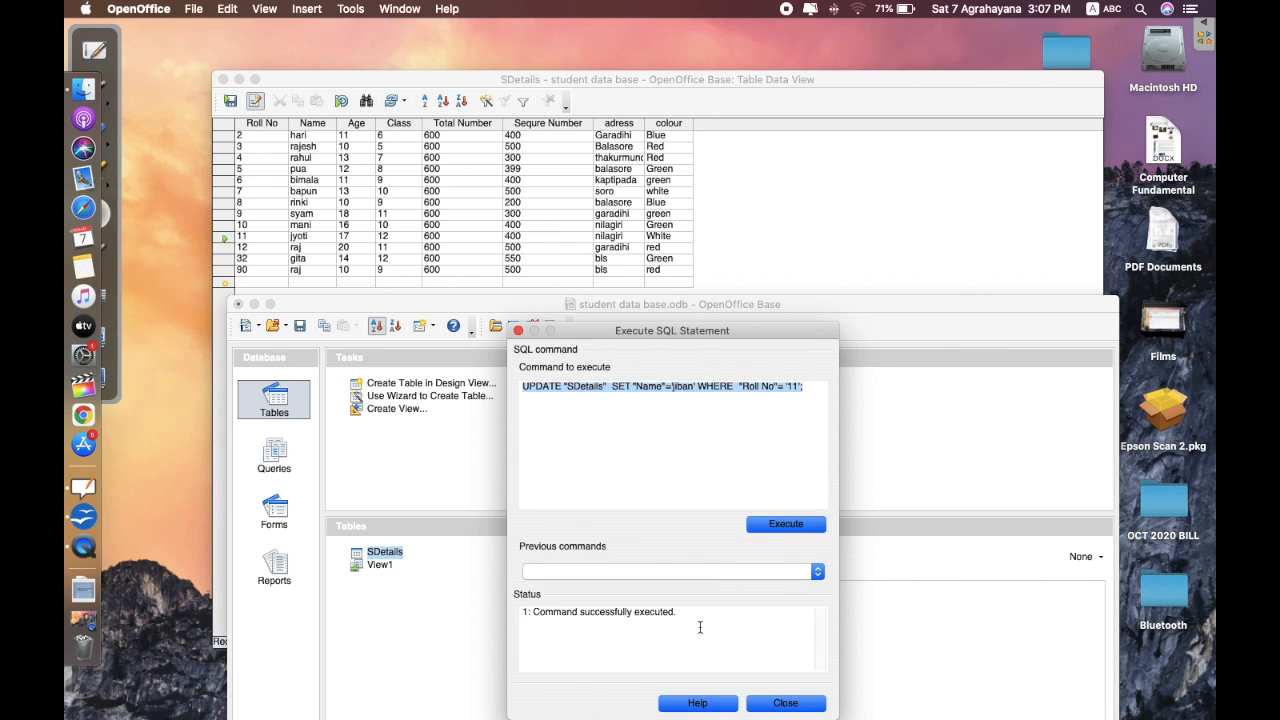
left_click(731, 494)
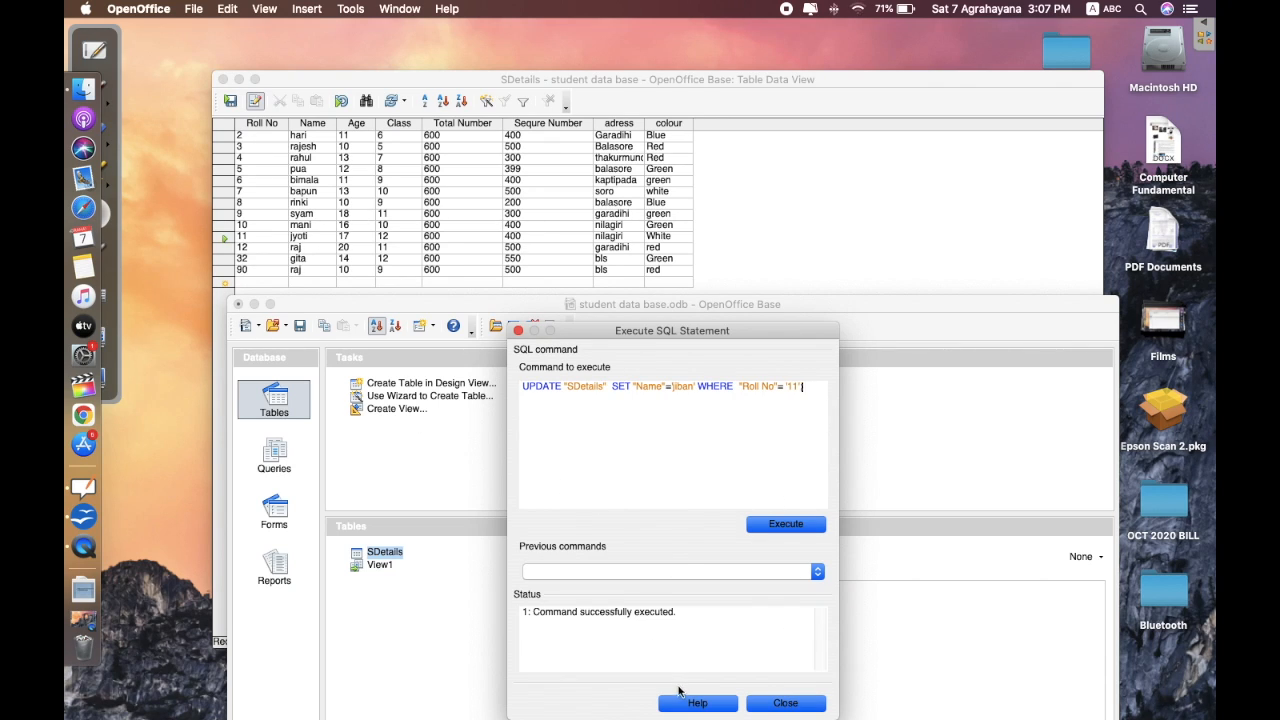
left_click(779, 705)
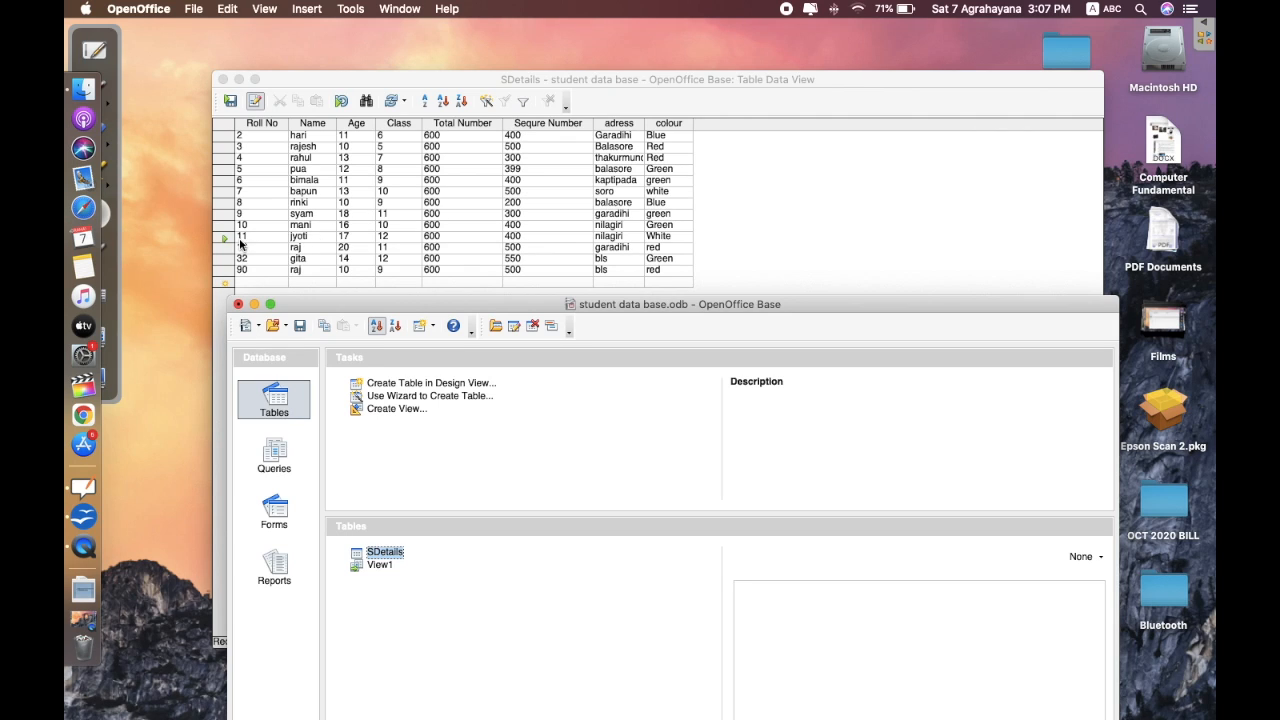
- Close the table without saving, reopen SDetails, and check the updated name for Roll No 11
left_click(223, 79)
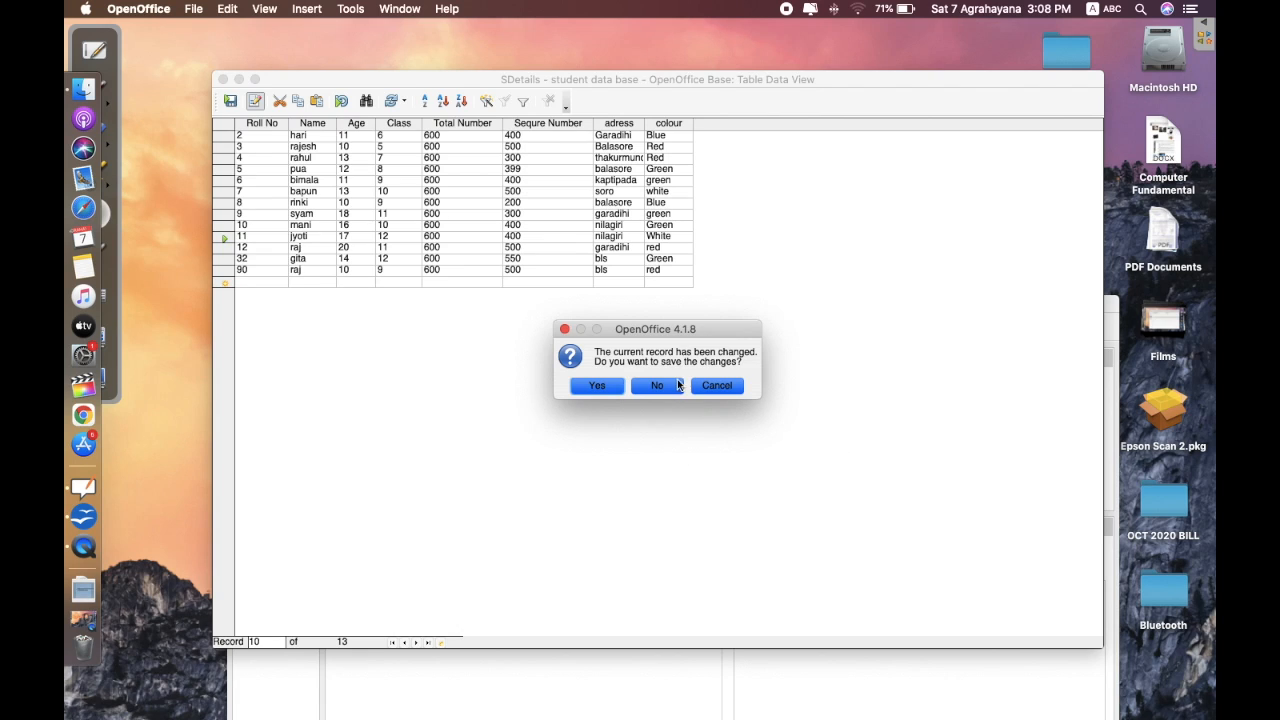
left_click(657, 386)
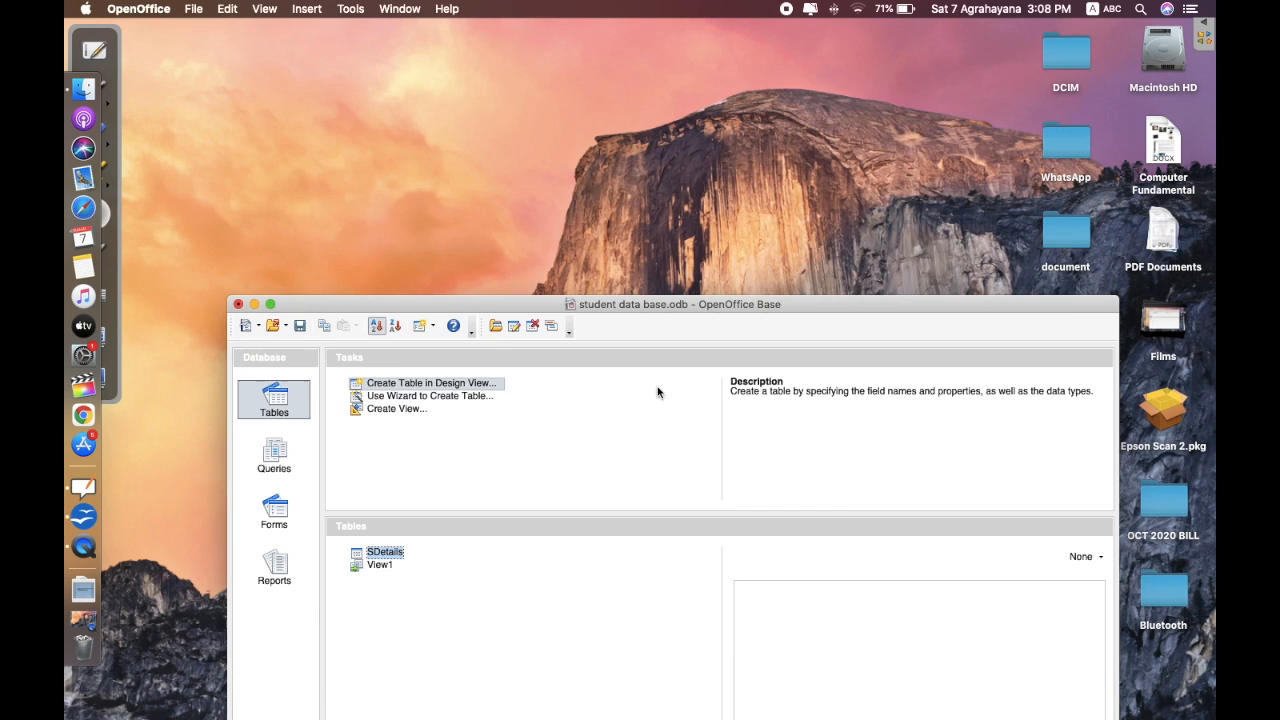
double_click(378, 552)
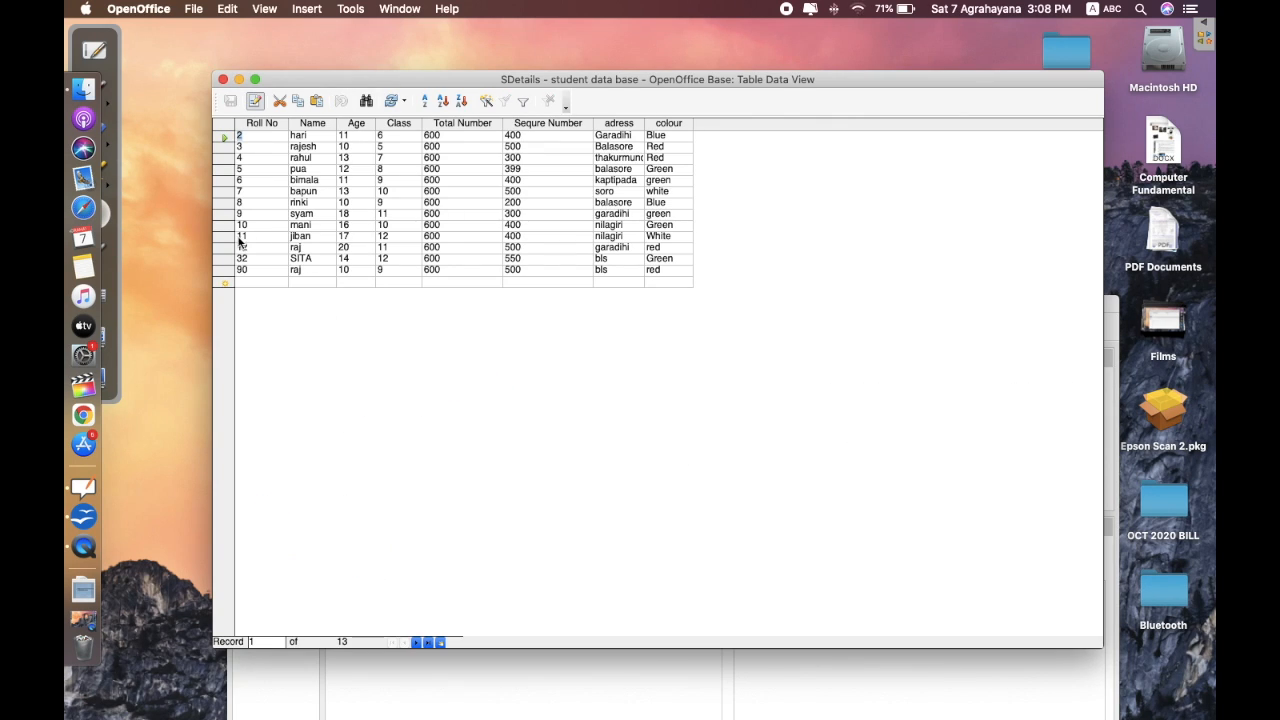
left_click(296, 237)
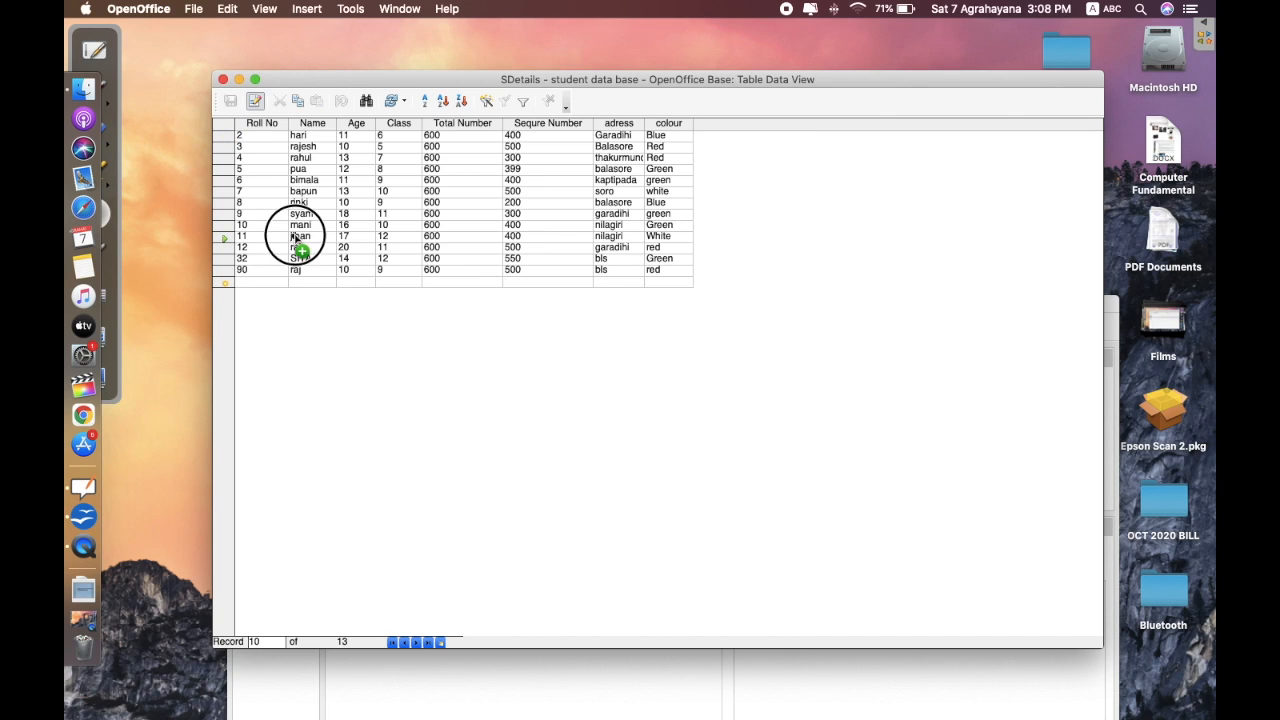
left_click_drag(293, 236, 320, 238)
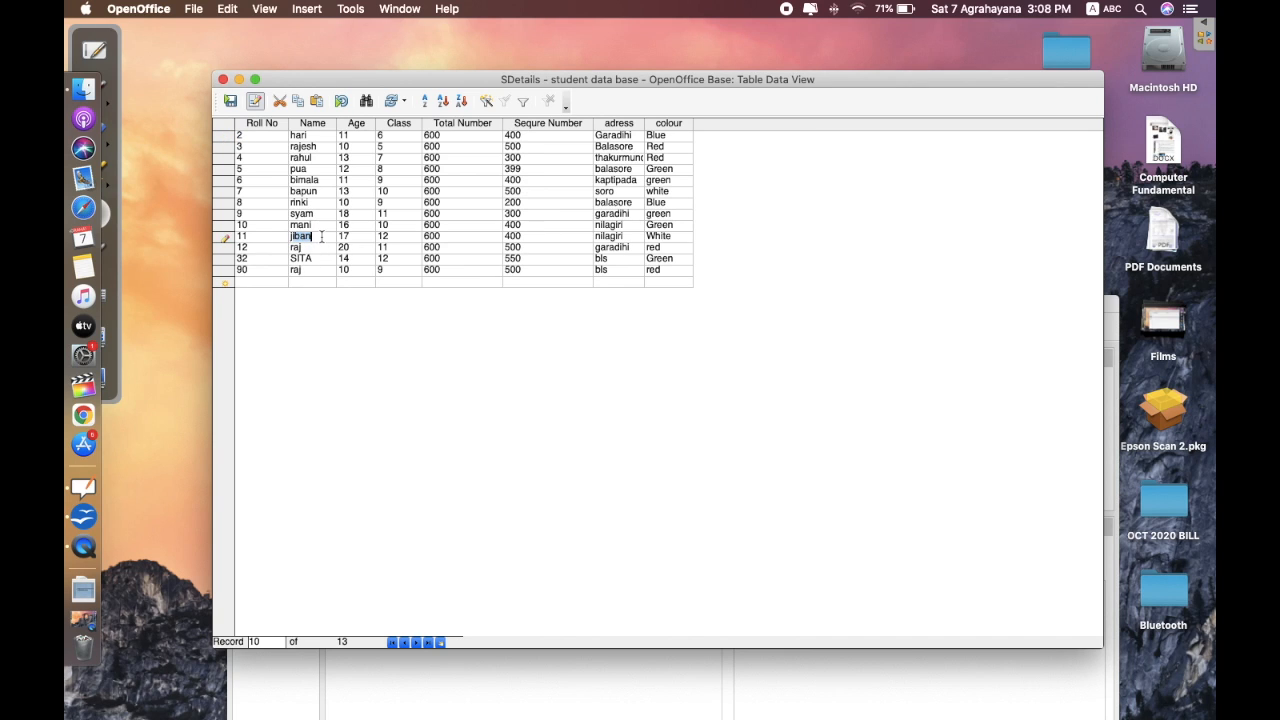
- Save the current record, reload the table rows, and return to the main database window
left_click(256, 79)
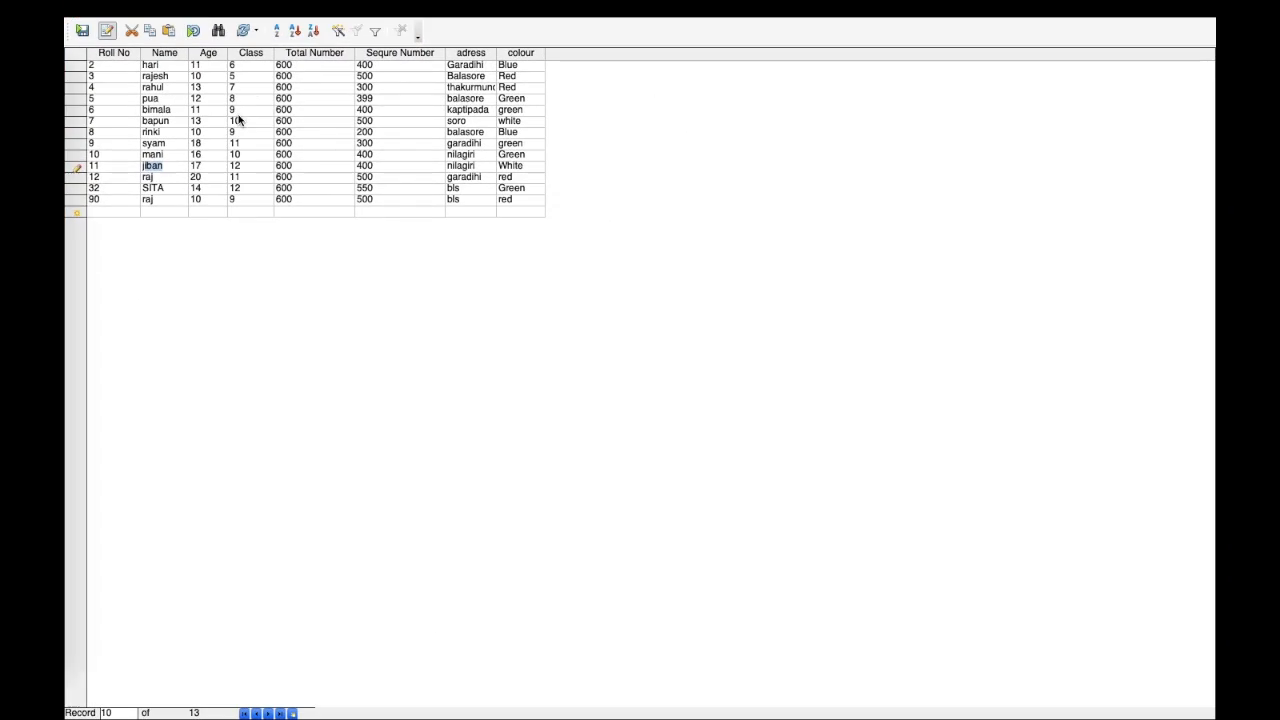
left_click(107, 26)
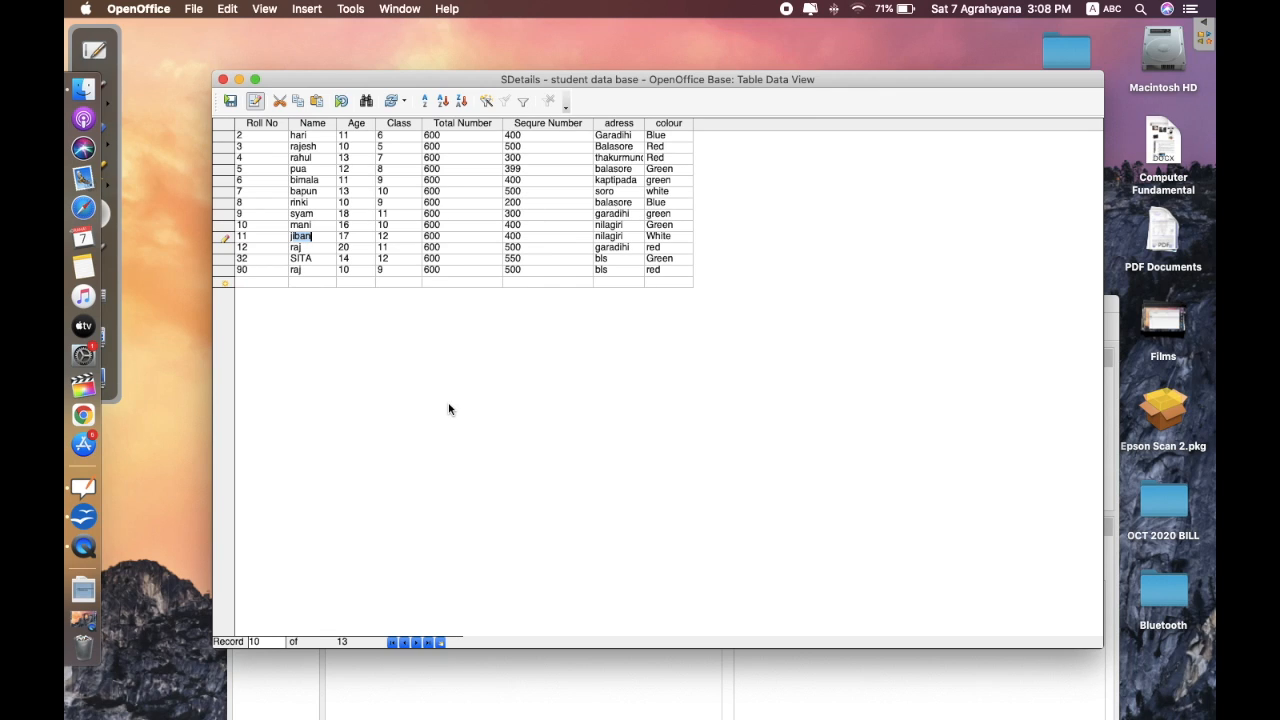
left_click(467, 656)
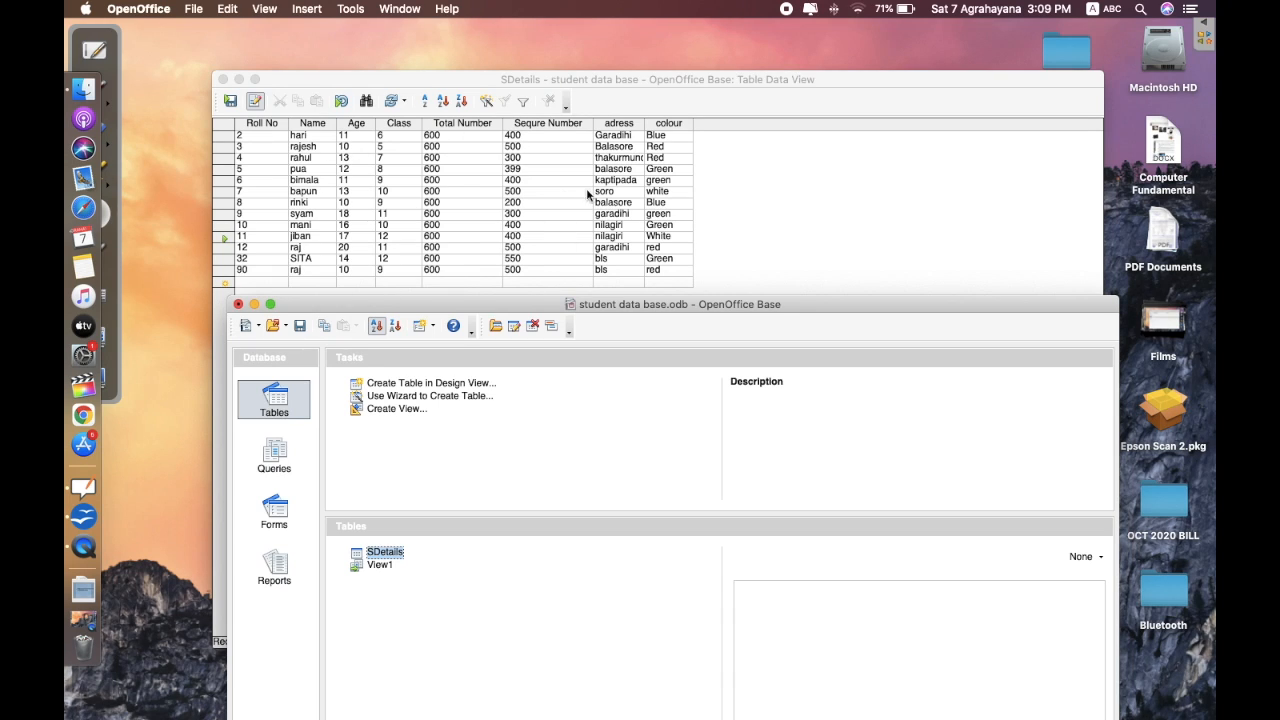
left_click(391, 101)
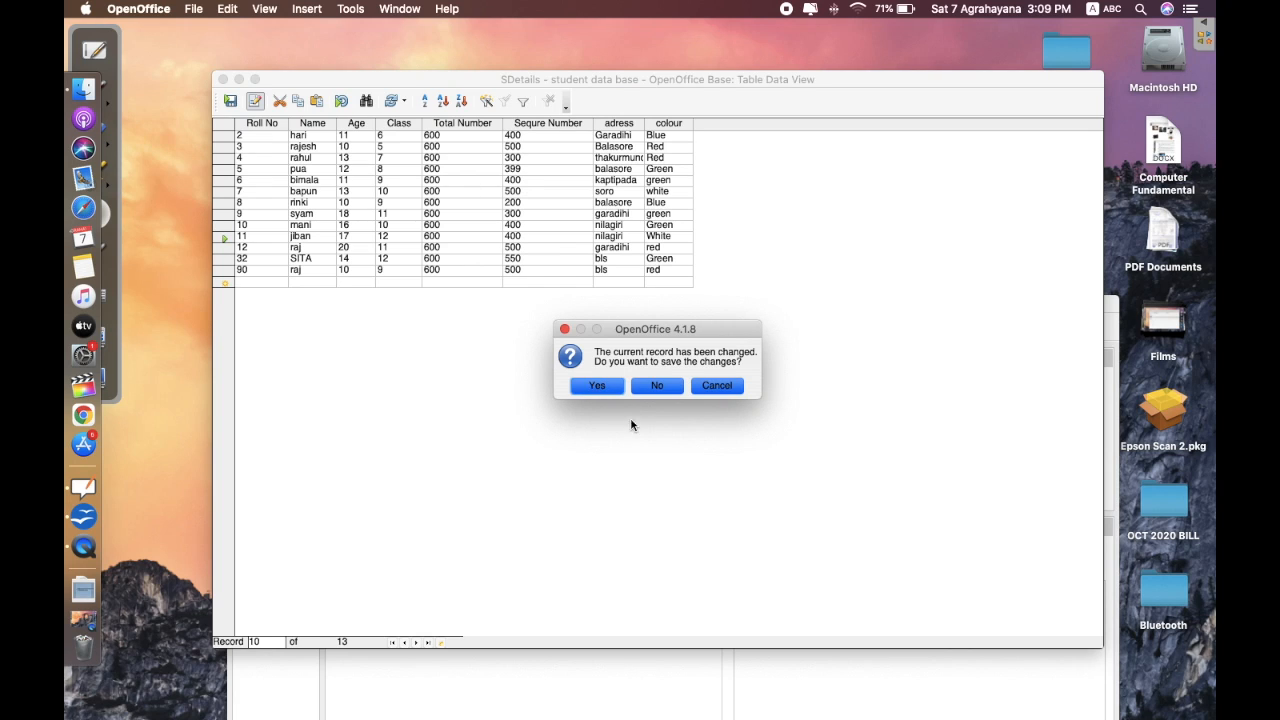
left_click(597, 385)
left_click(391, 101)
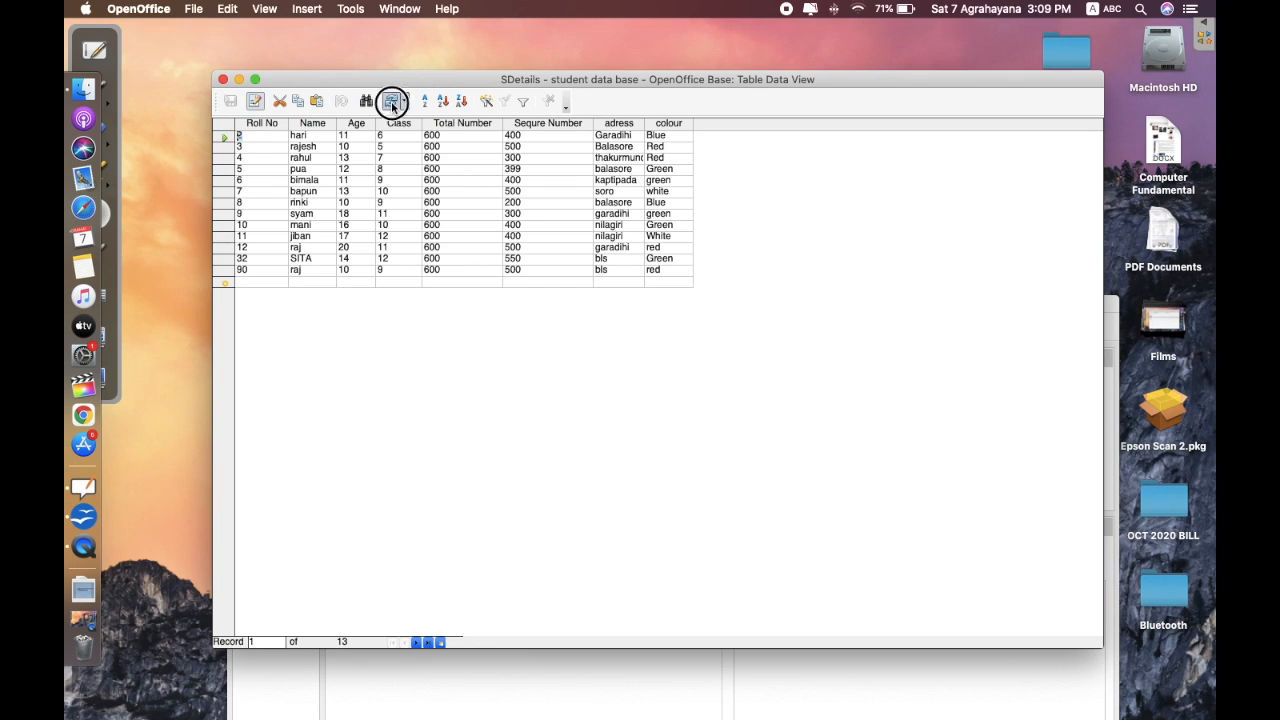
left_click(362, 704)
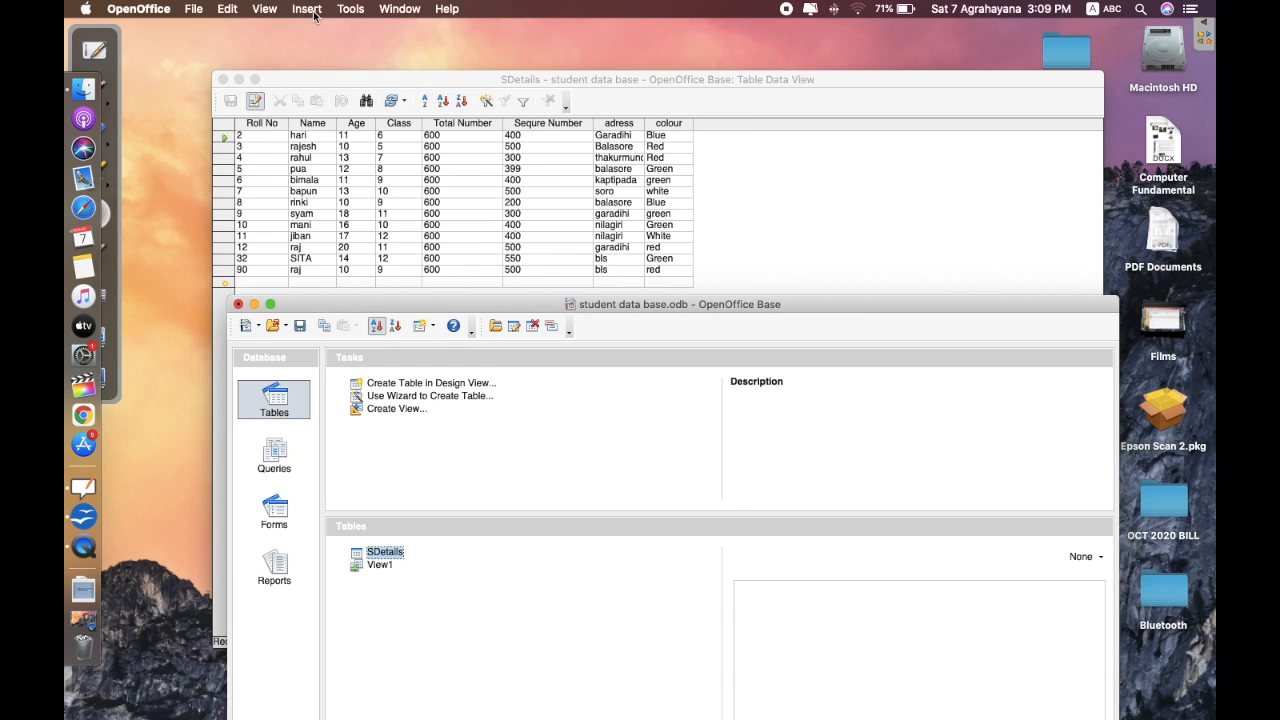
- In the SQL dialog, enter delete from "SDetails" where "Roll No"= and execute it
left_click(347, 14)
left_click(360, 70)
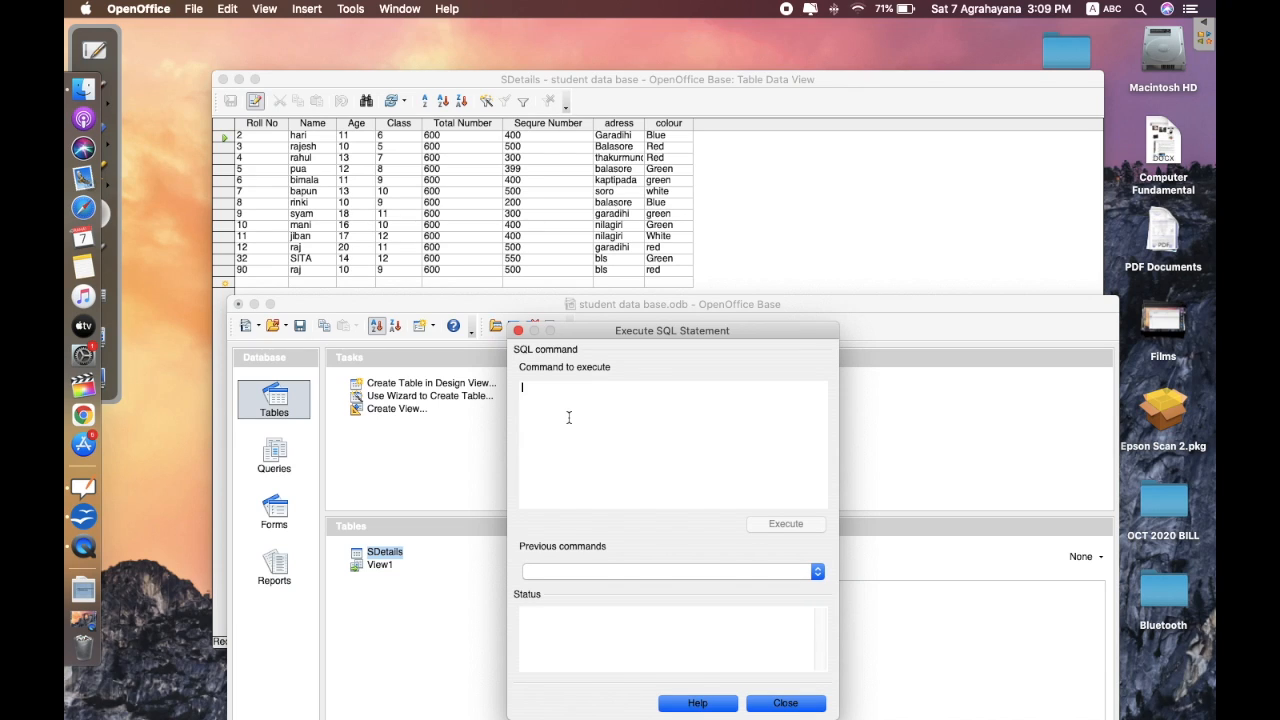
type("dele")
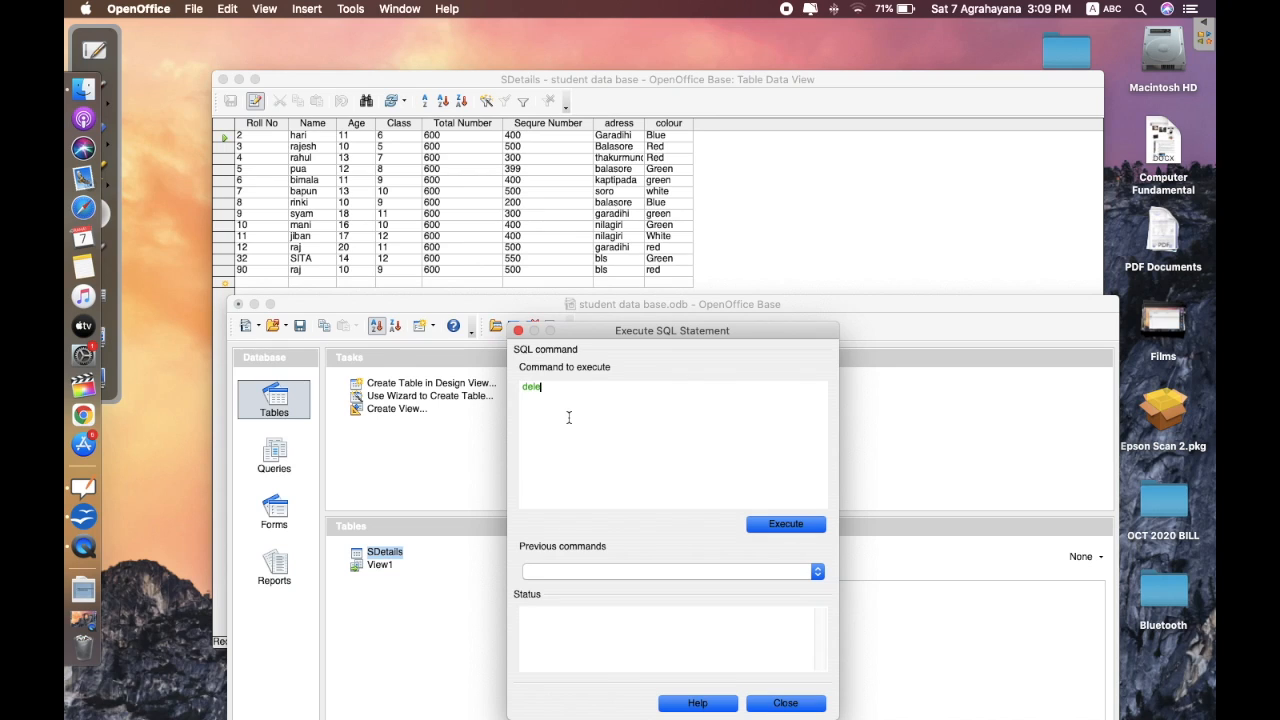
type("te from ")
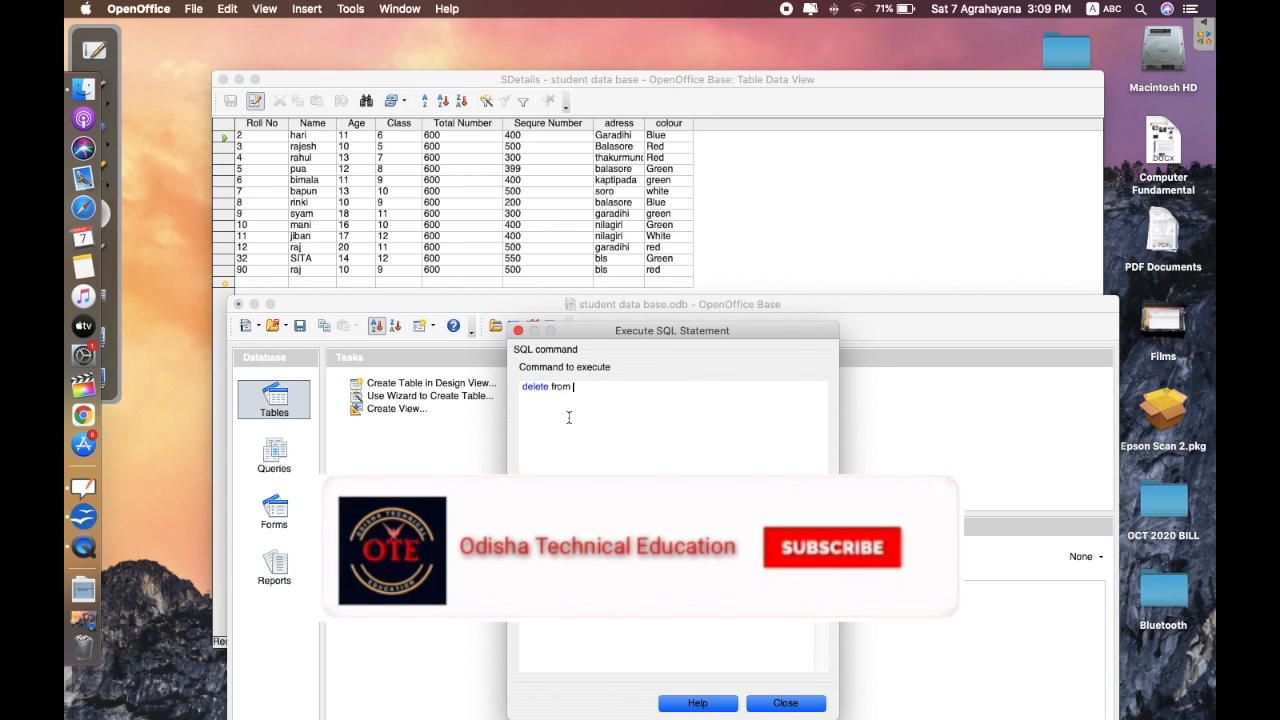
type("\"")
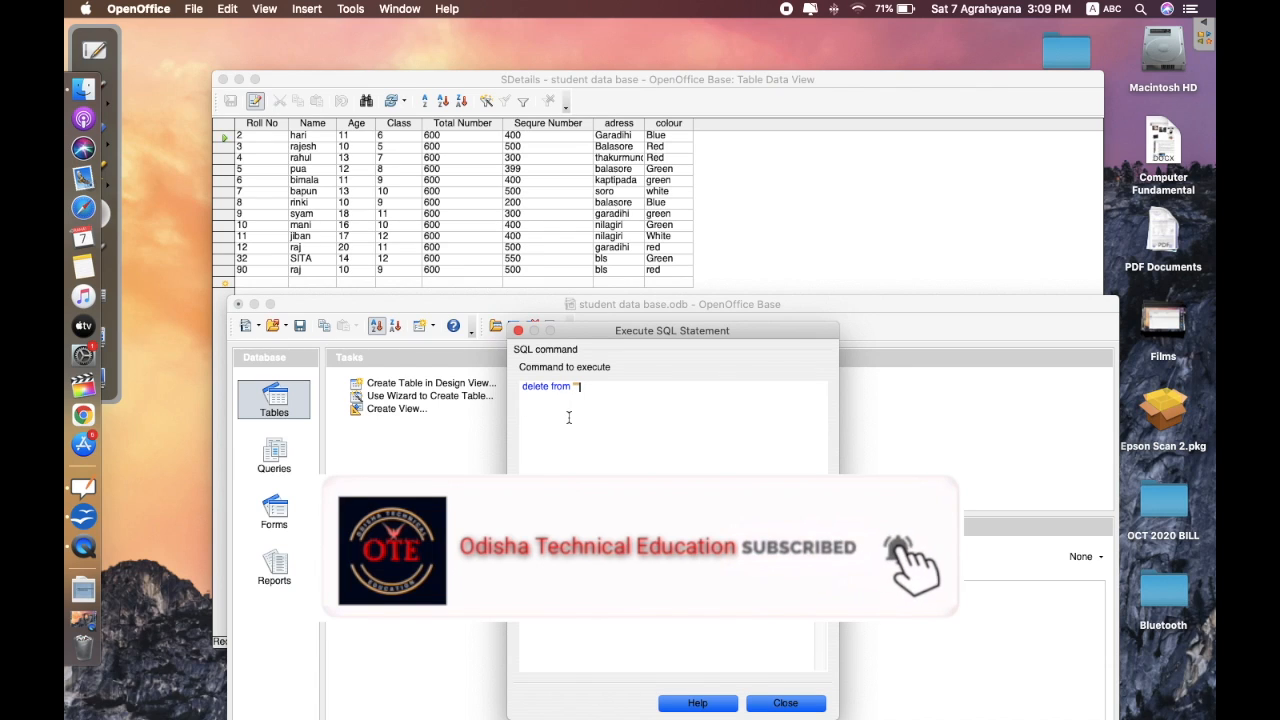
type("SD")
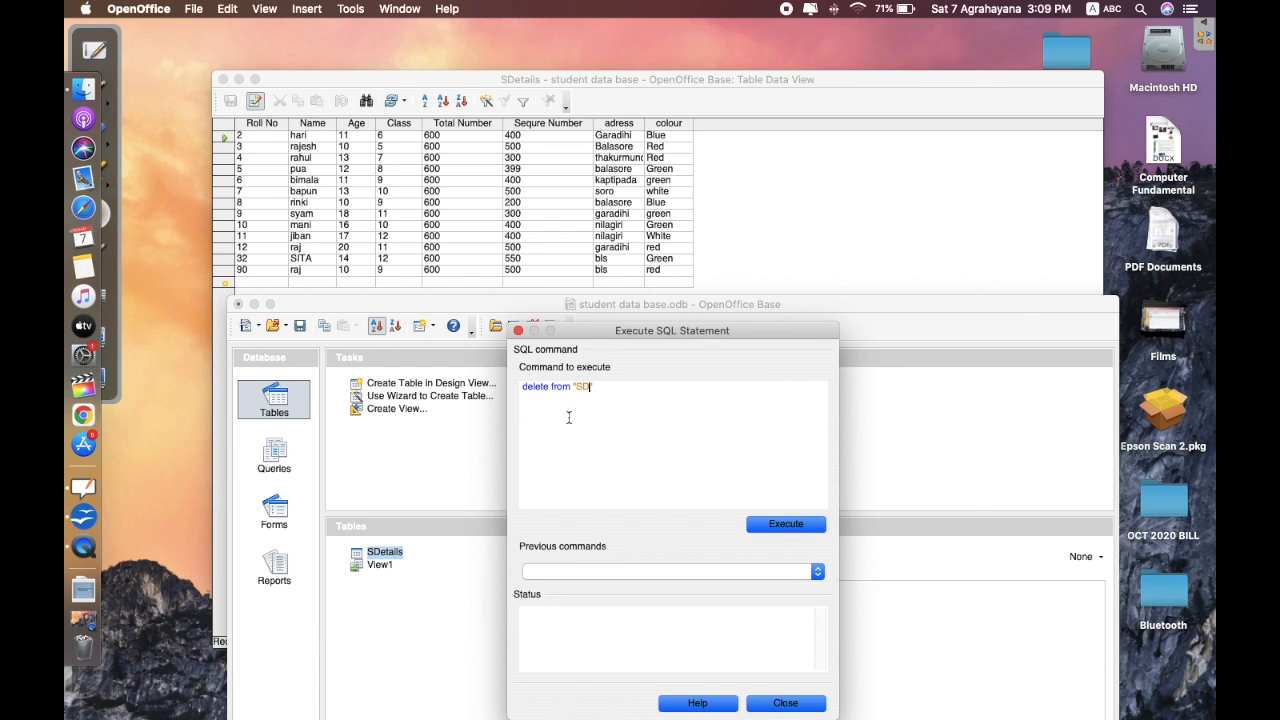
type("etails\"")
type("where \"Roll NO")
key("BackSpace")
key("BackSpace")
type("o\"=\"2")
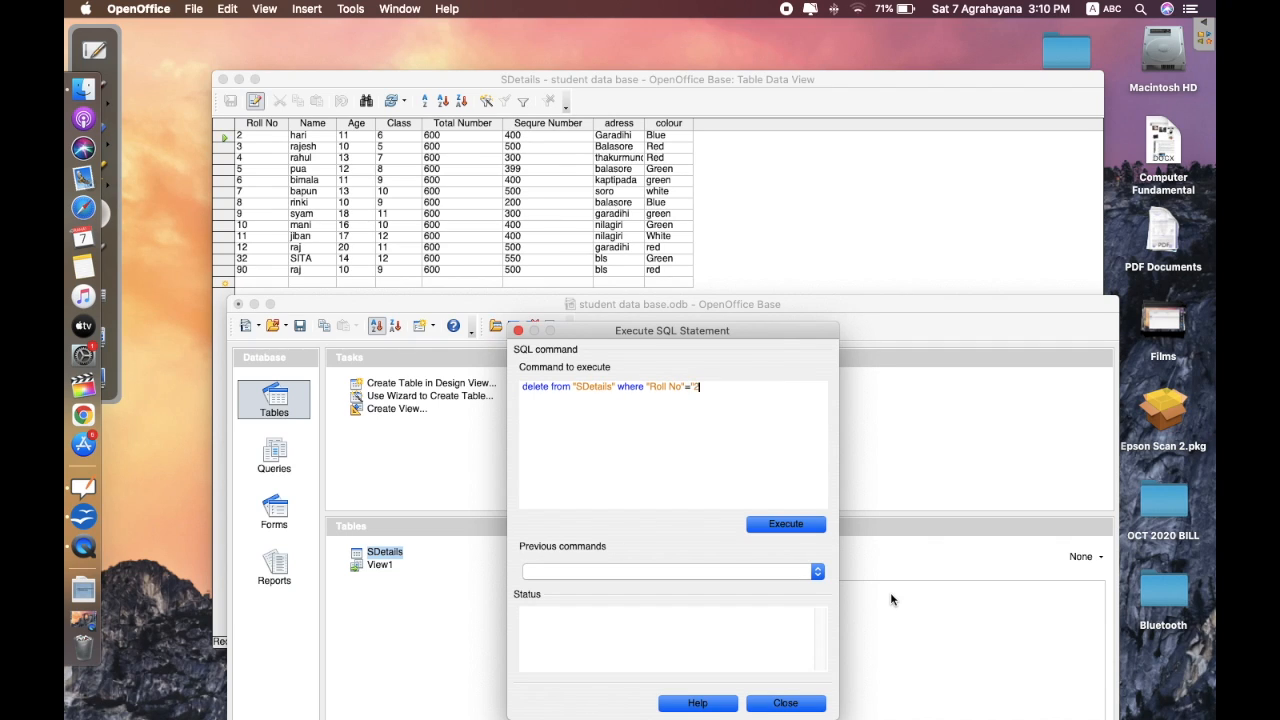
left_click(771, 530)
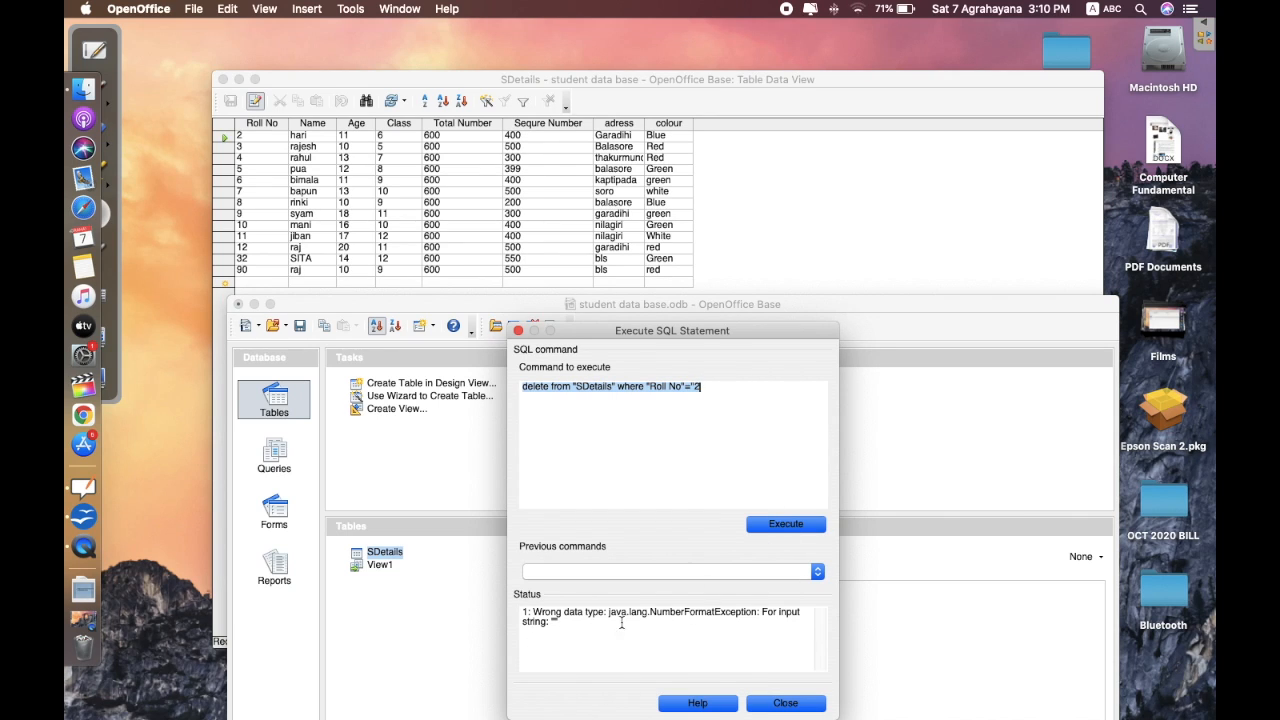
- Correct the condition to '2', re-run the delete successfully, and close the dialog
left_click(688, 423)
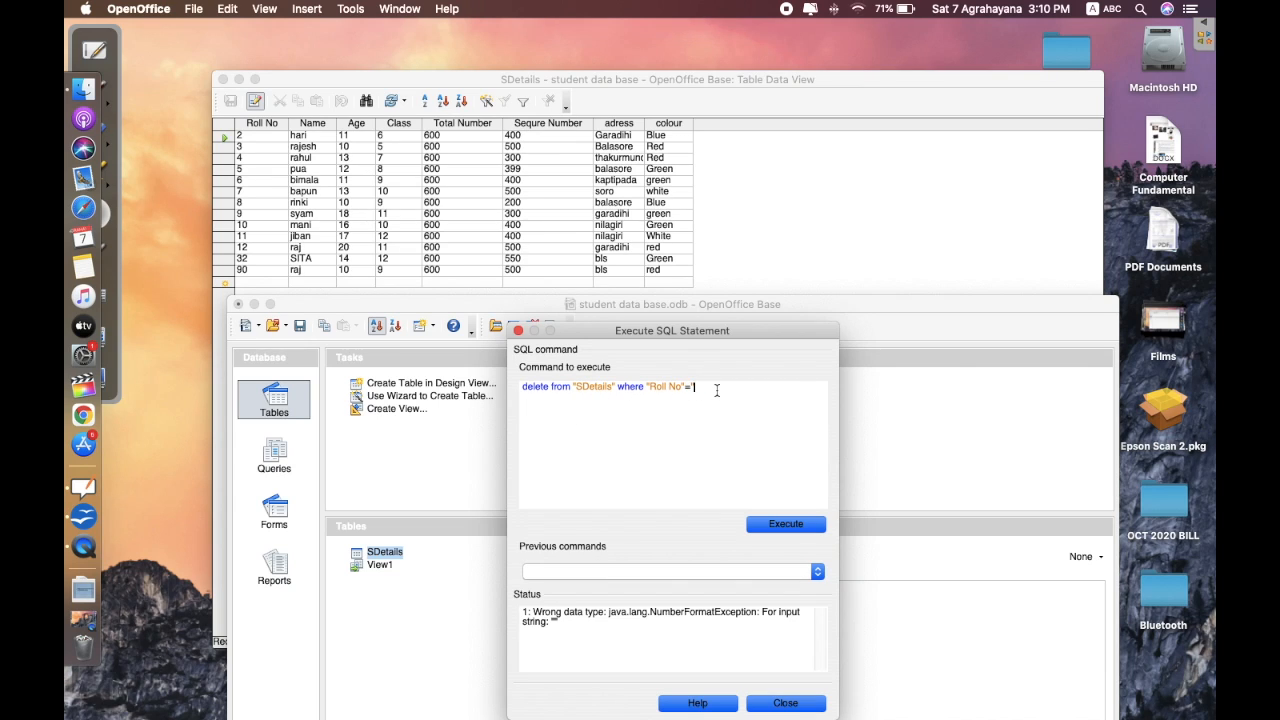
key("BackSpace")
type("'2'")
left_click(769, 527)
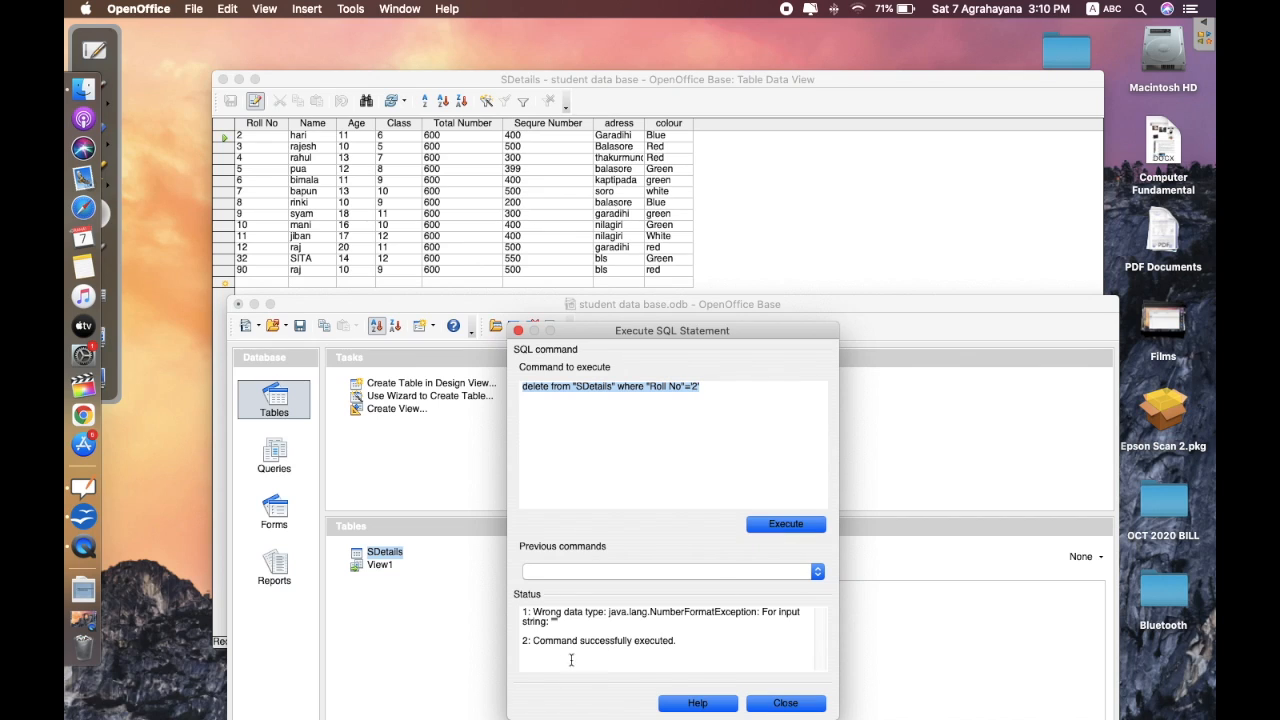
left_click(783, 704)
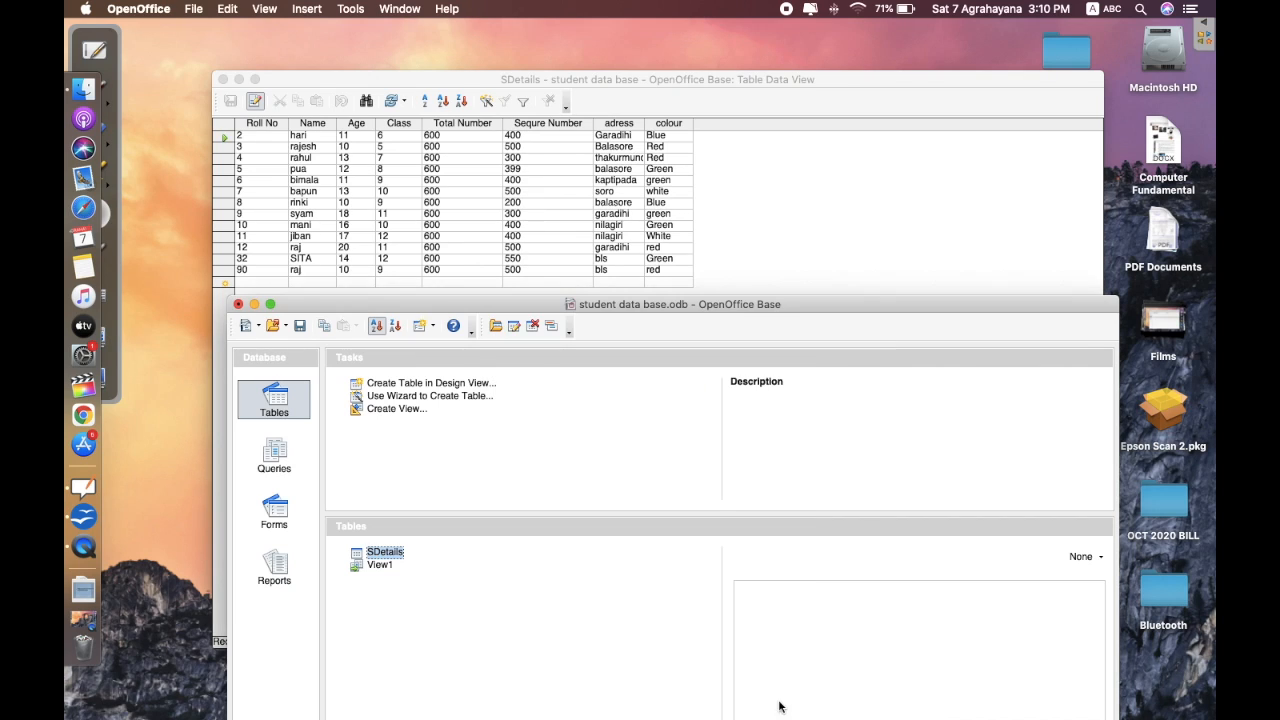
- Refresh the SDetails table to confirm Roll No 2 is gone, then switch to OpenBoard's board pages
left_click(475, 80)
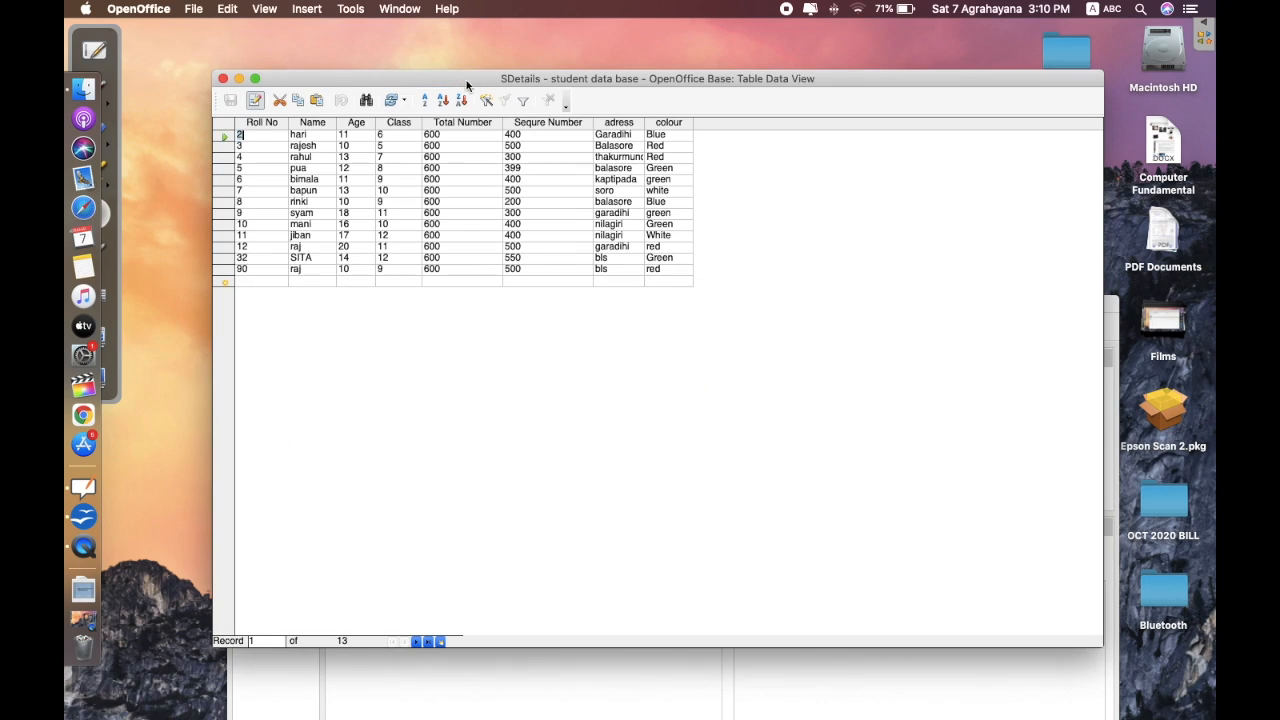
left_click(391, 100)
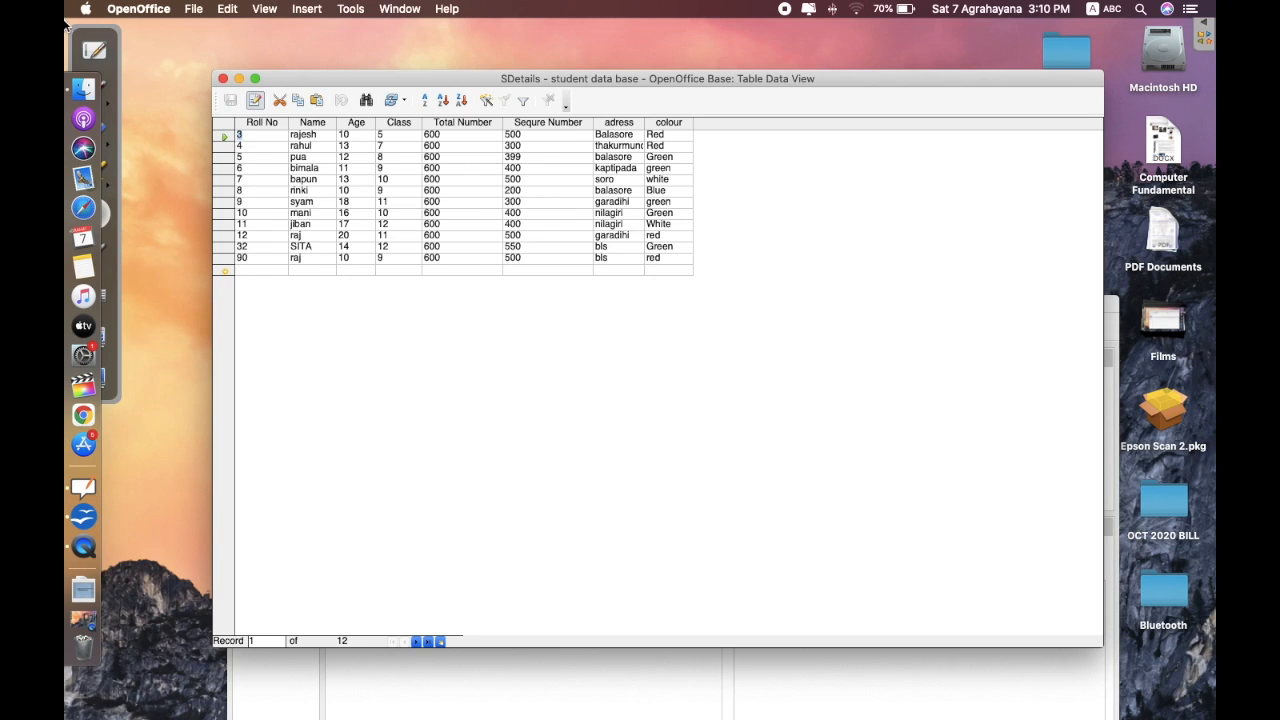
left_click(92, 49)
left_click(90, 48)
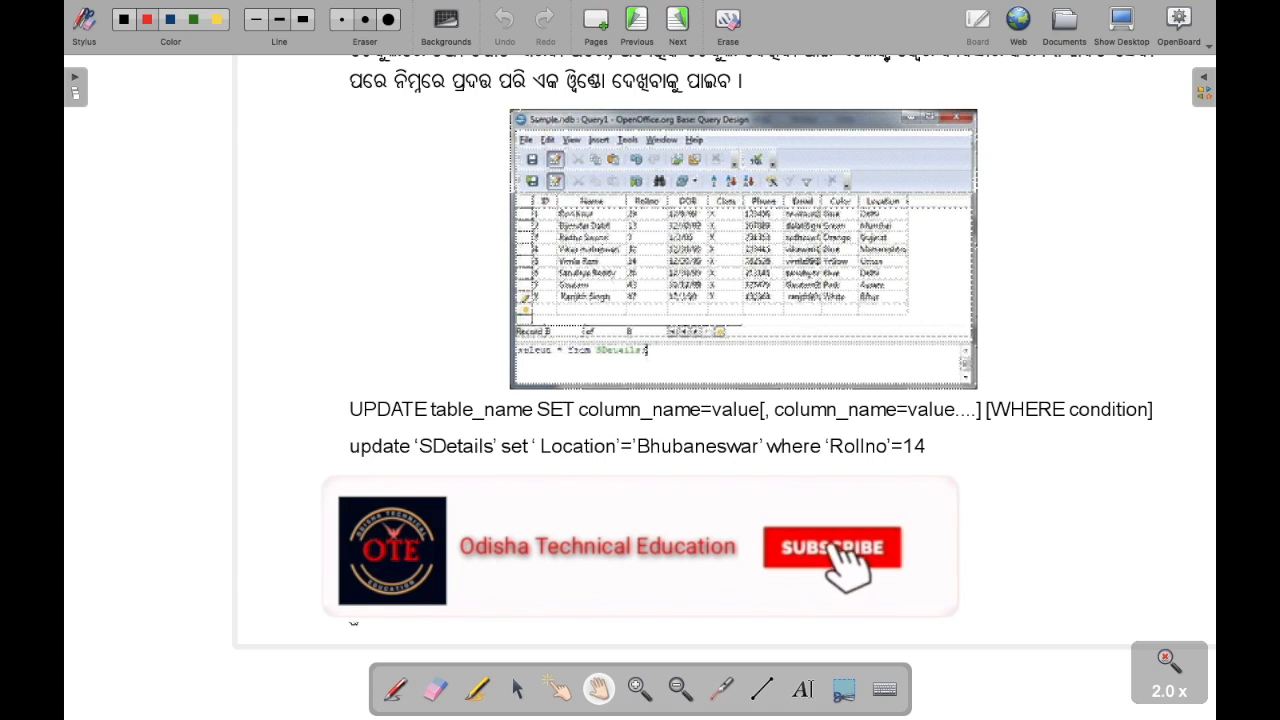
- Show the page thumbnails and move from page 235 to page 236 with the DELETE notes
left_click(78, 77)
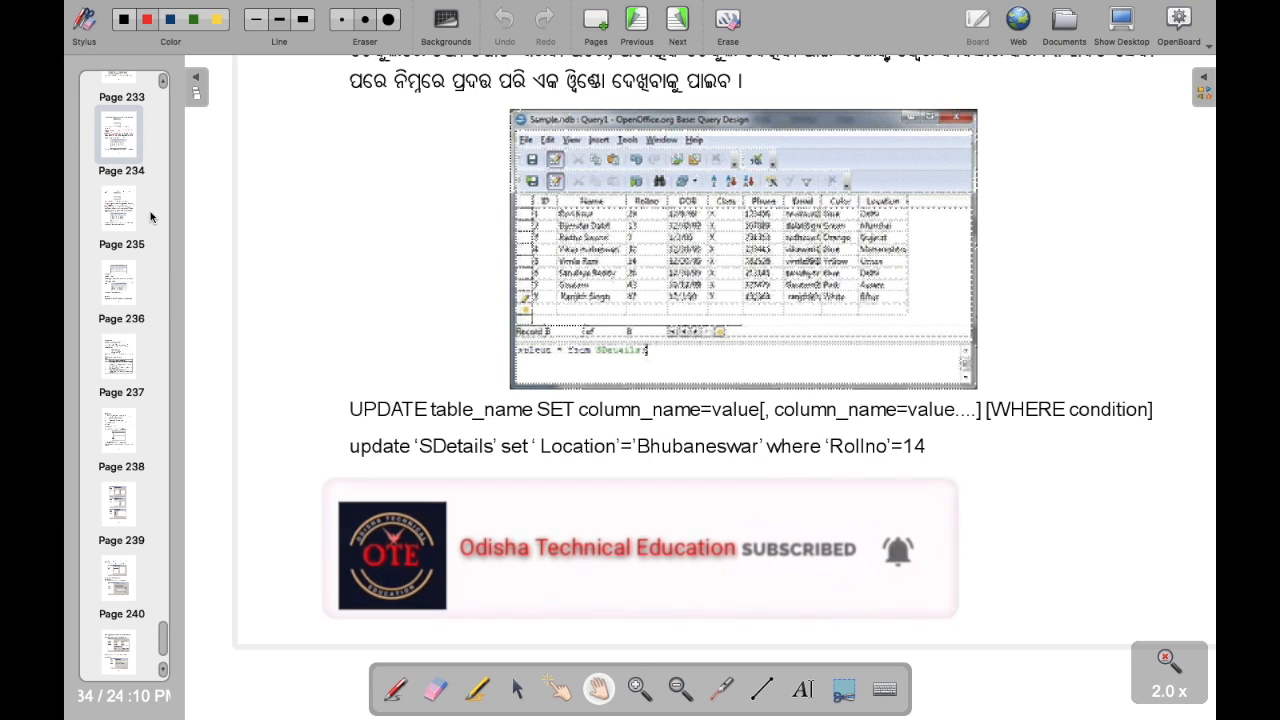
left_click(118, 217)
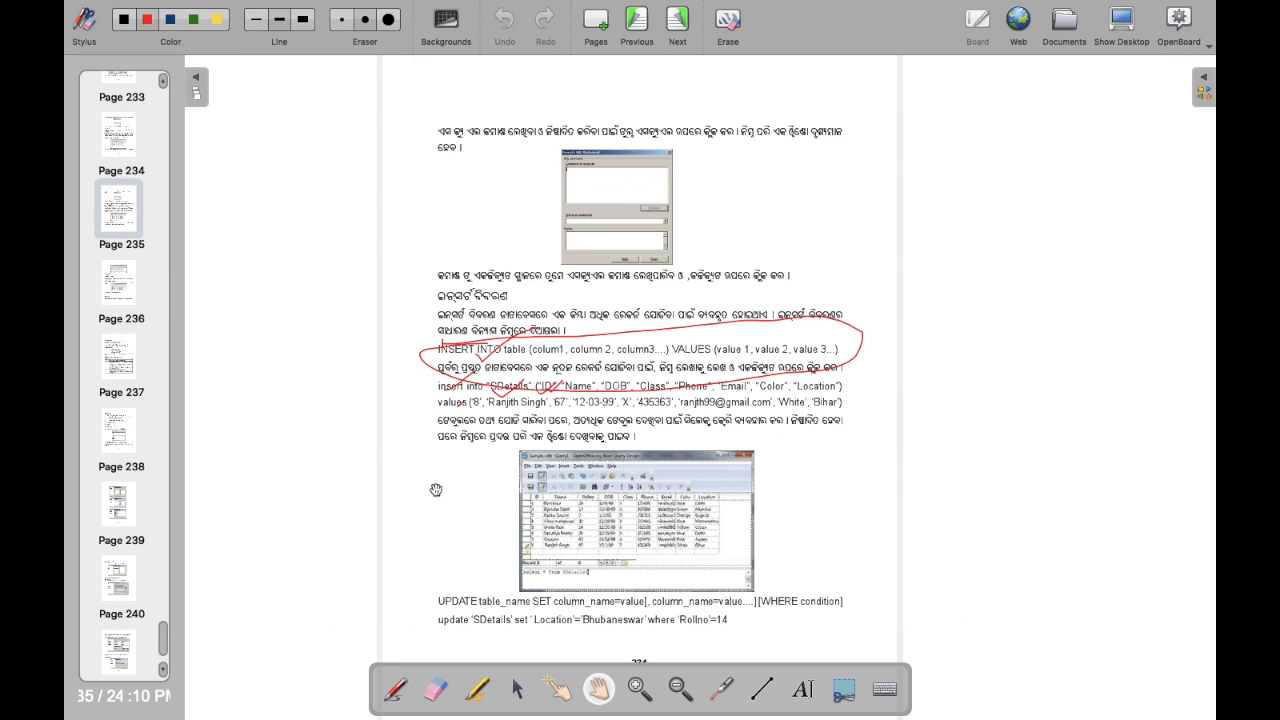
left_click(115, 305)
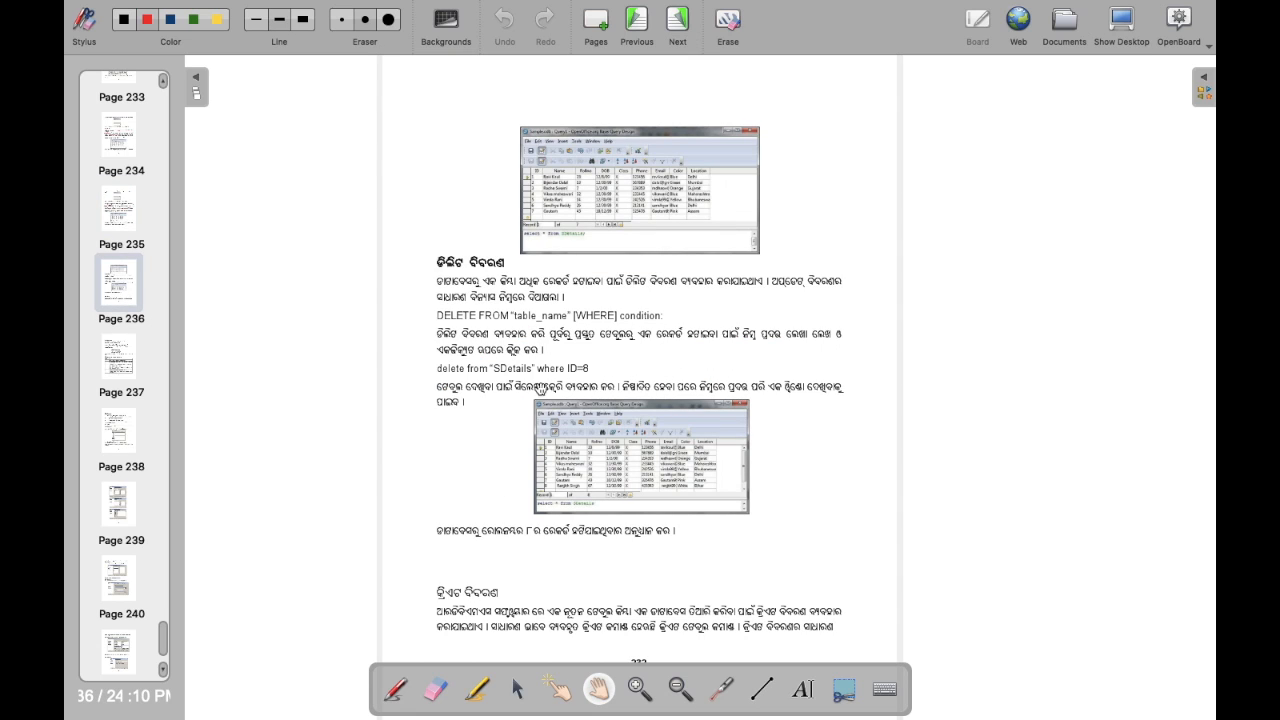